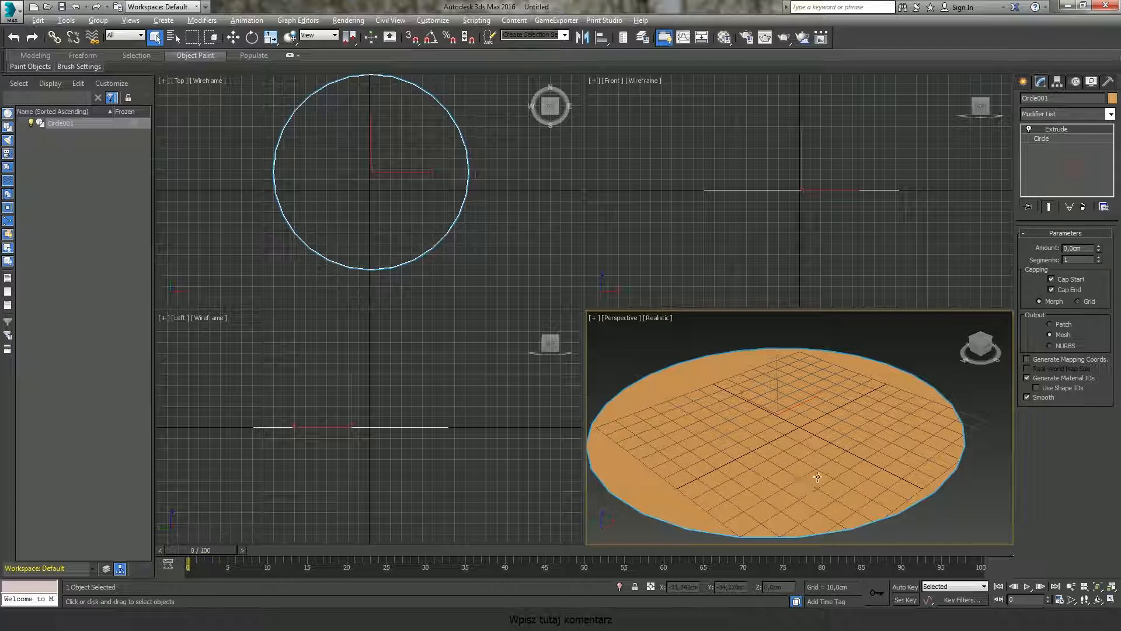
# Step: Set the circle's Extrude amount to -10,5 cm and turn off Cap Start
pyautogui.moveTo(1099, 252); pyautogui.dragTo(1100, 260)
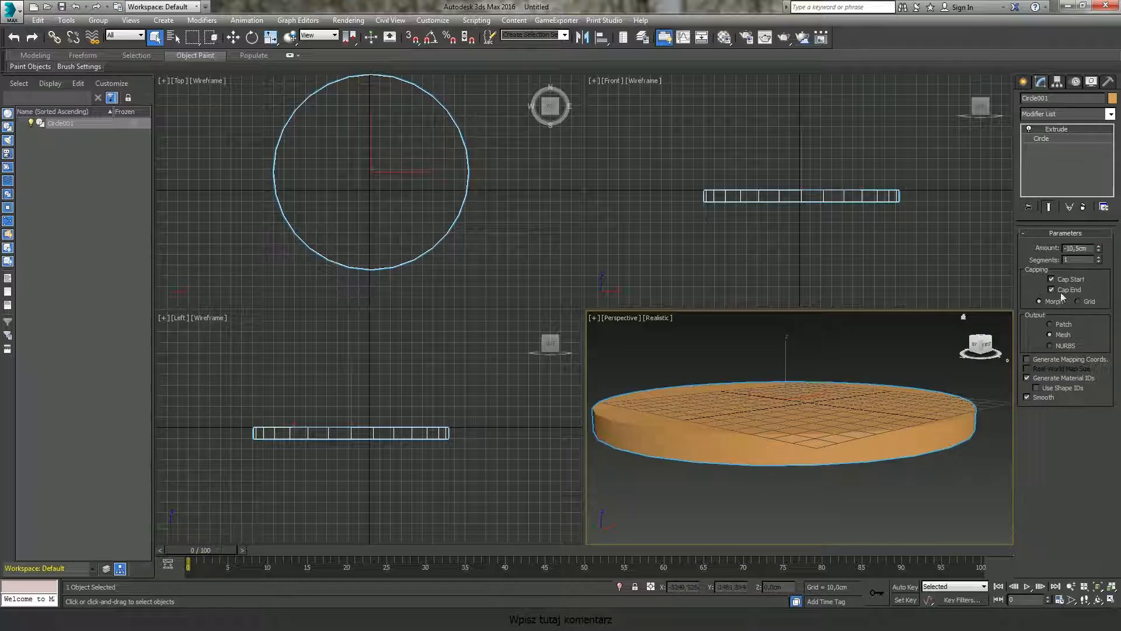
pyautogui.keyDown('alt'); pyautogui.moveTo(809, 455); pyautogui.dragTo(823, 415, button='middle'); pyautogui.keyUp('alt')
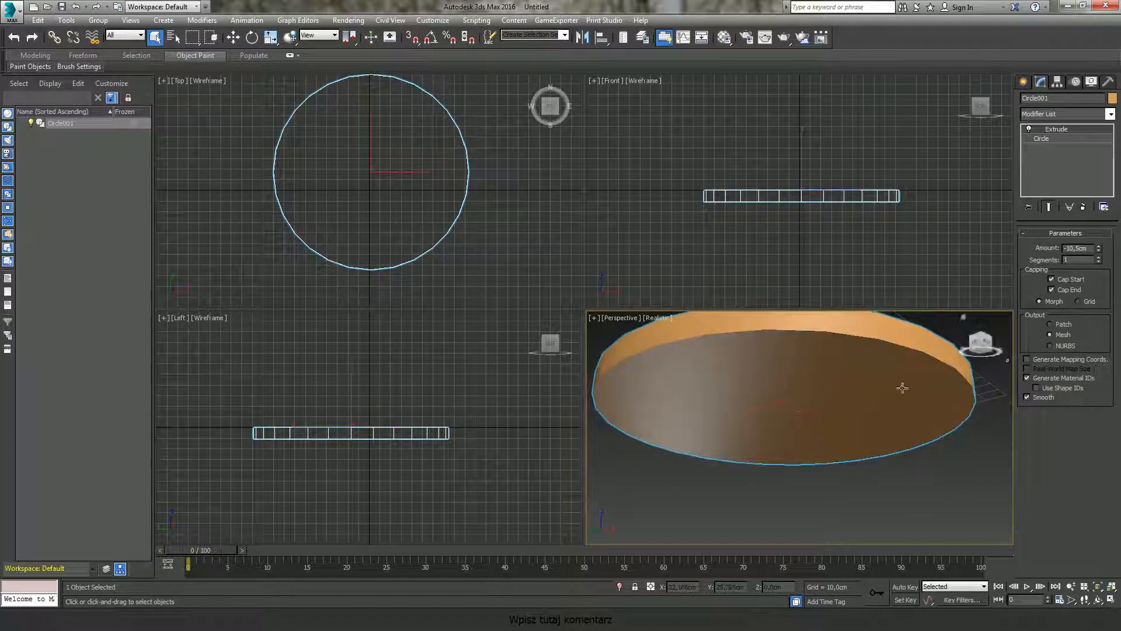
pyautogui.click(1066, 279)
pyautogui.keyDown('alt'); pyautogui.moveTo(825, 375); pyautogui.dragTo(846, 448, button='middle'); pyautogui.keyUp('alt')
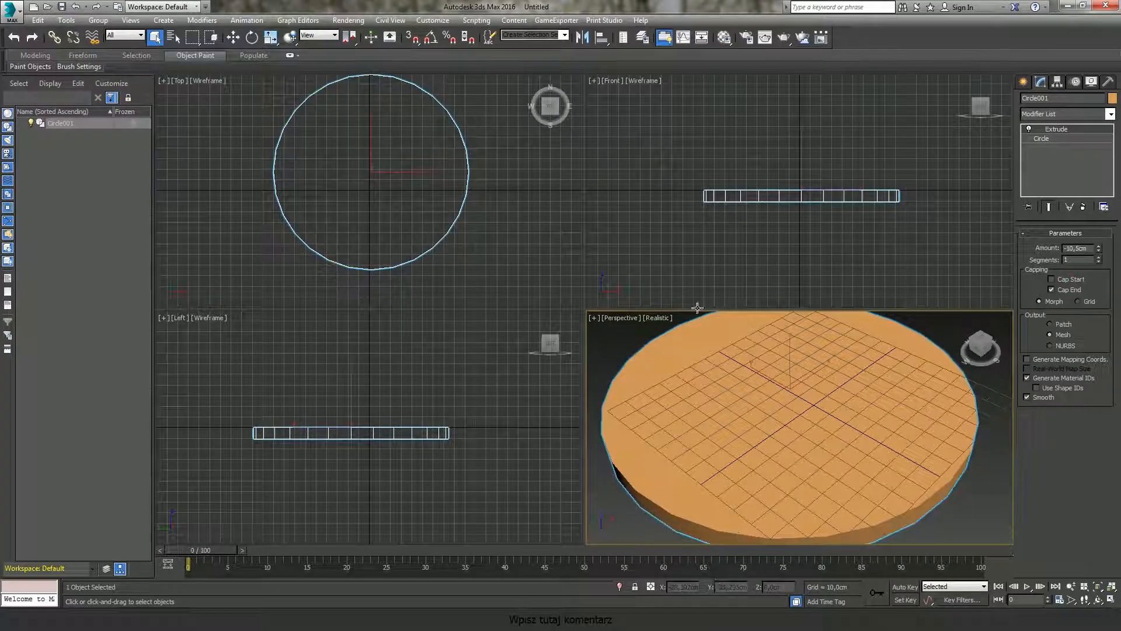
# Step: Center the circle at the origin by resetting its X and Y positions to 0
pyautogui.press('w')
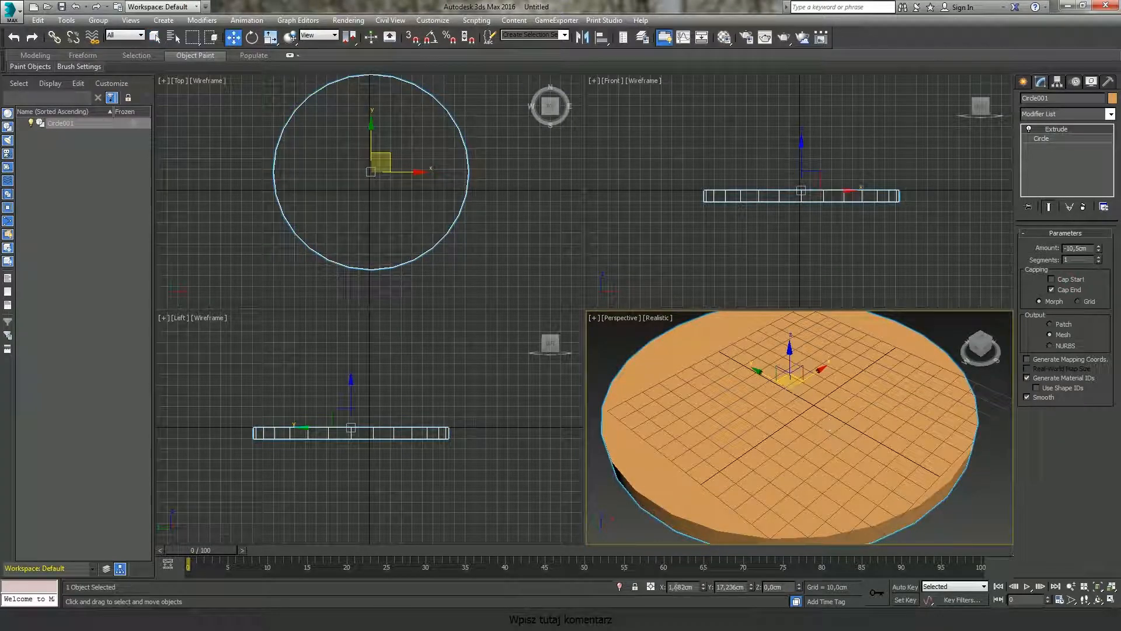
pyautogui.rightClick(703, 586)
pyautogui.rightClick(752, 586)
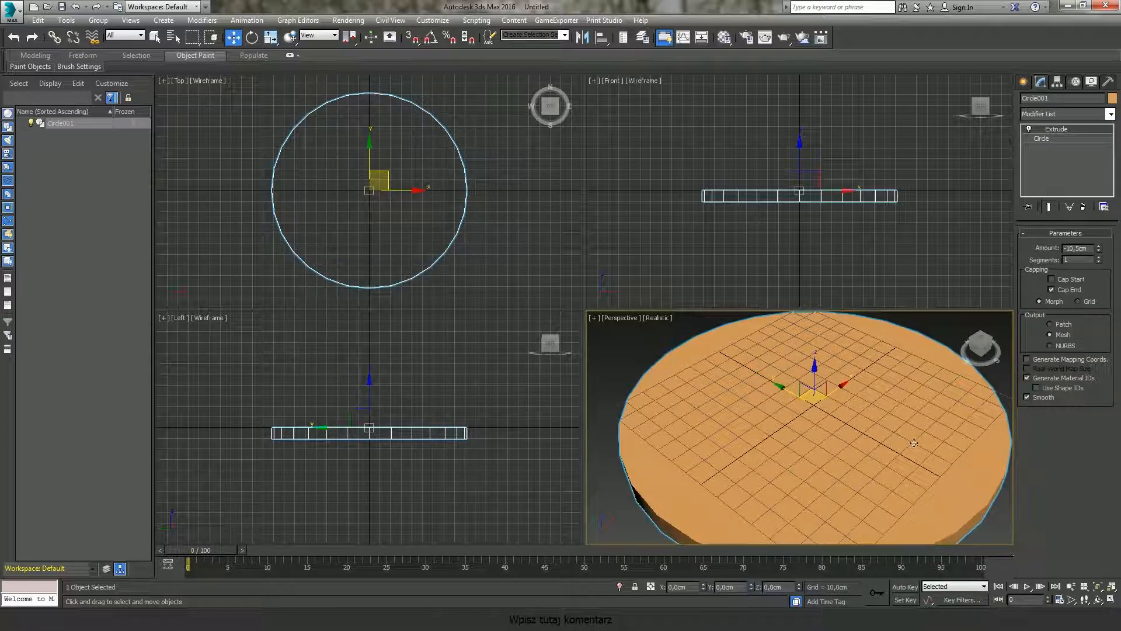
# Step: Enlarge the base circle's radius to about 269 cm
pyautogui.click(1069, 139)
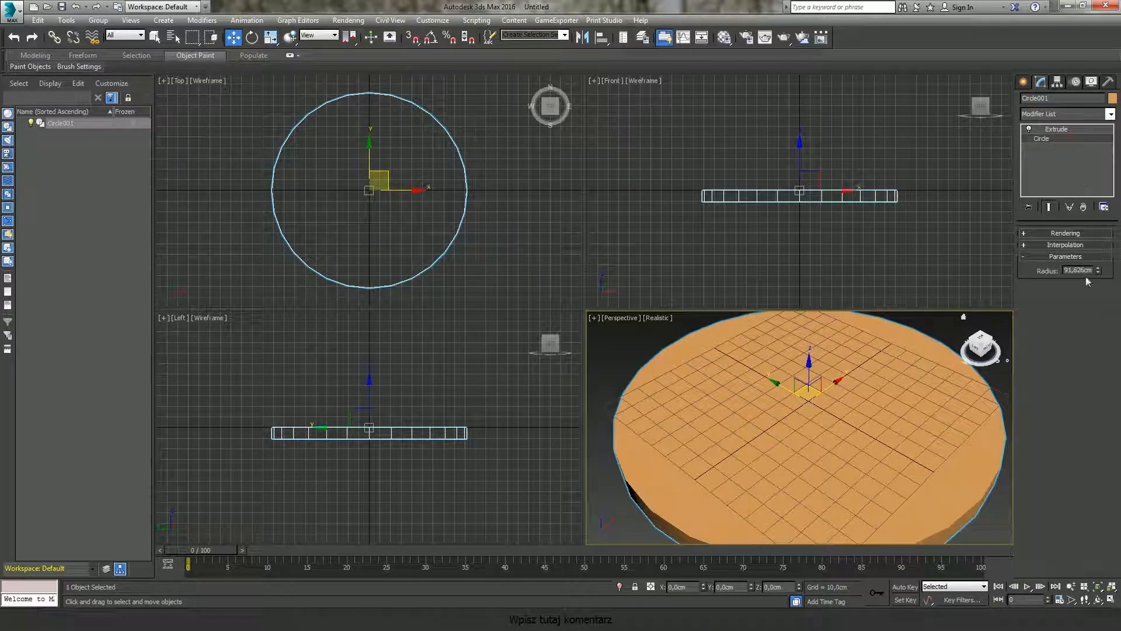
pyautogui.moveTo(1098, 268); pyautogui.dragTo(1097, 169)
pyautogui.moveTo(798, 408); pyautogui.dragTo(793, 425, button='middle')
pyautogui.keyDown('alt'); pyautogui.moveTo(792, 425); pyautogui.dragTo(802, 397, button='middle'); pyautogui.keyUp('alt')
pyautogui.scroll(3, 788, 437)
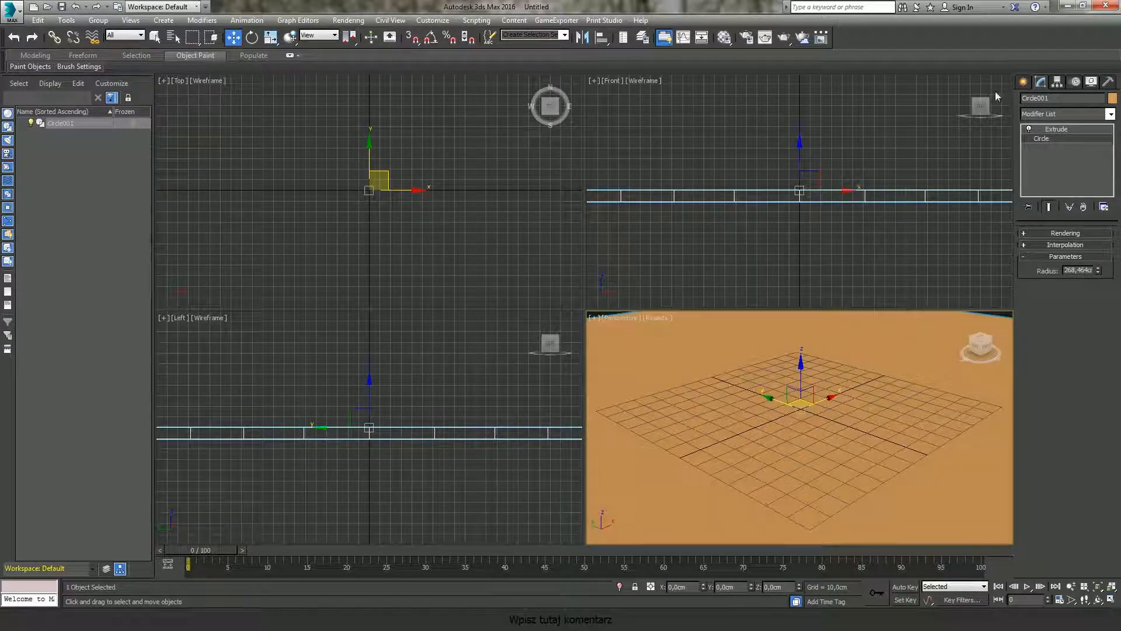
# Step: Create a box about 77 × 42 × 38 cm standing on the circular base
pyautogui.click(1023, 81)
pyautogui.click(1027, 101)
pyautogui.click(1044, 156)
pyautogui.moveTo(767, 410)
pyautogui.mouseDown()
pyautogui.moveTo(803, 413)
pyautogui.moveTo(849, 459)
pyautogui.mouseUp()
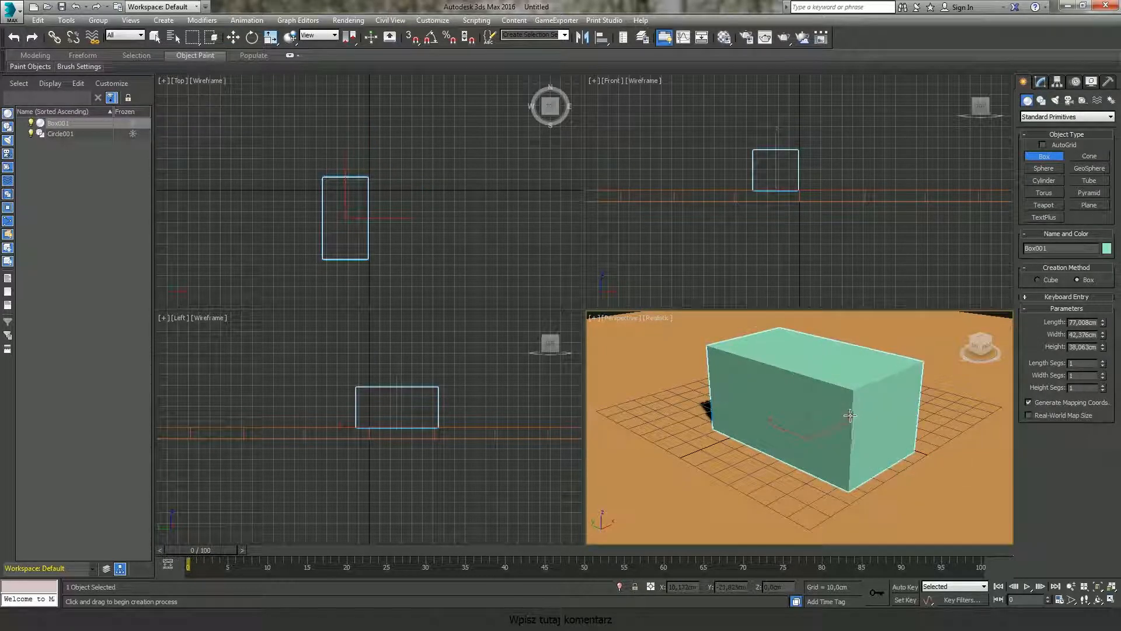
# Step: Move the box to about X -22,5 cm and Y -26 cm on the base
pyautogui.press('w')
pyautogui.keyDown('alt'); pyautogui.moveTo(836, 448); pyautogui.dragTo(739, 427, button='middle'); pyautogui.keyUp('alt')
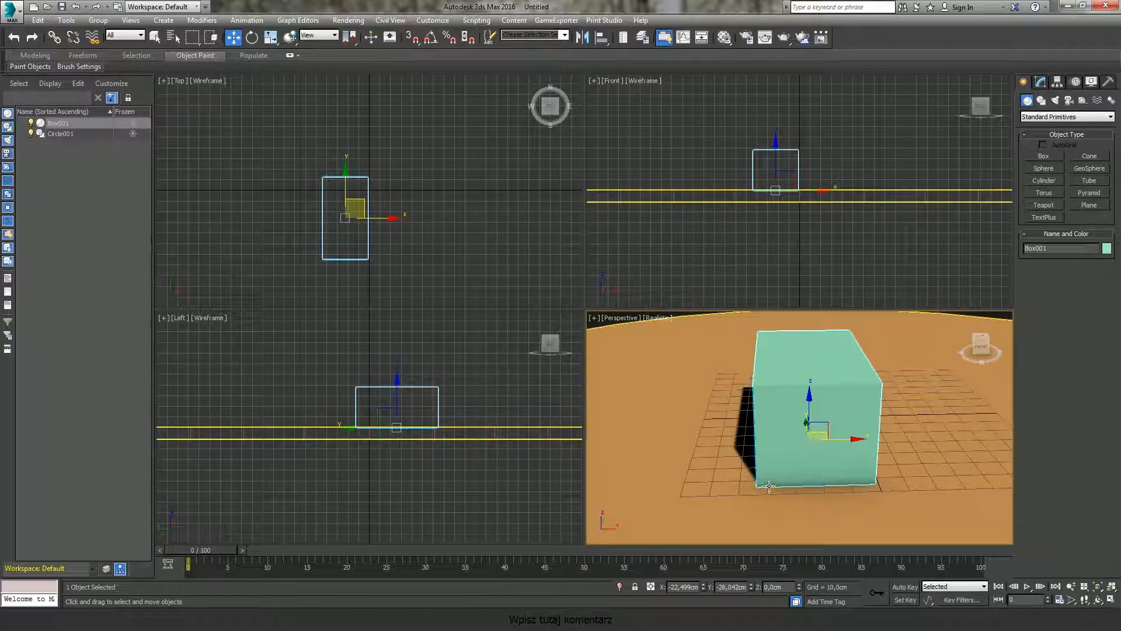
# Step: Examine the box on the base from several angles in the perspective view
pyautogui.keyDown('alt'); pyautogui.moveTo(808, 461); pyautogui.dragTo(812, 456, button='middle'); pyautogui.keyUp('alt')
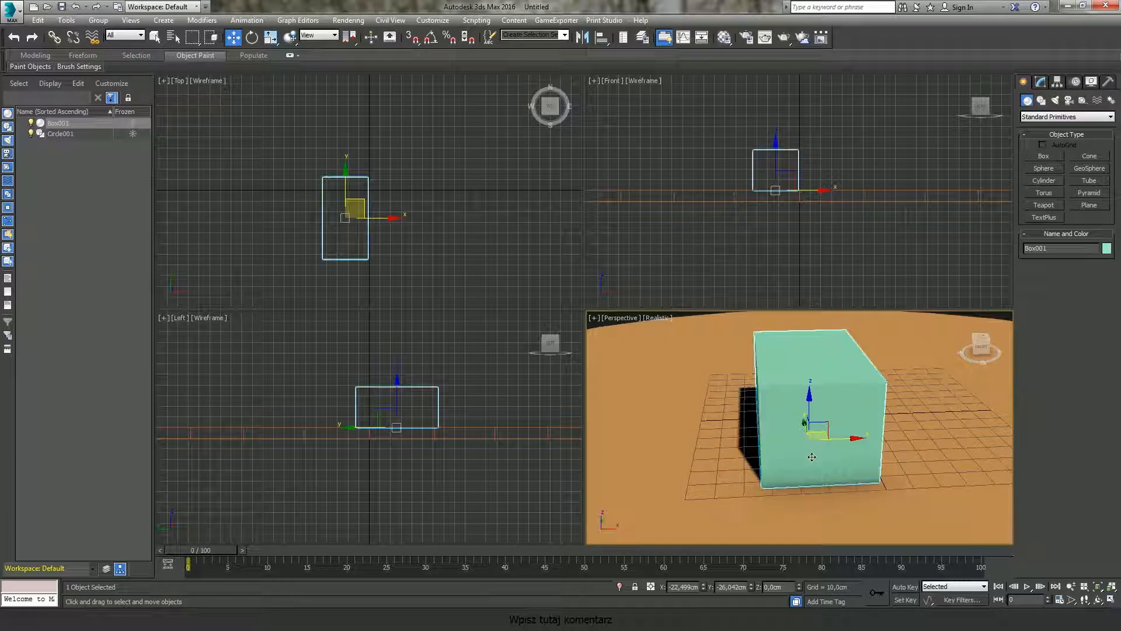
pyautogui.moveTo(845, 422); pyautogui.dragTo(853, 424, button='middle')
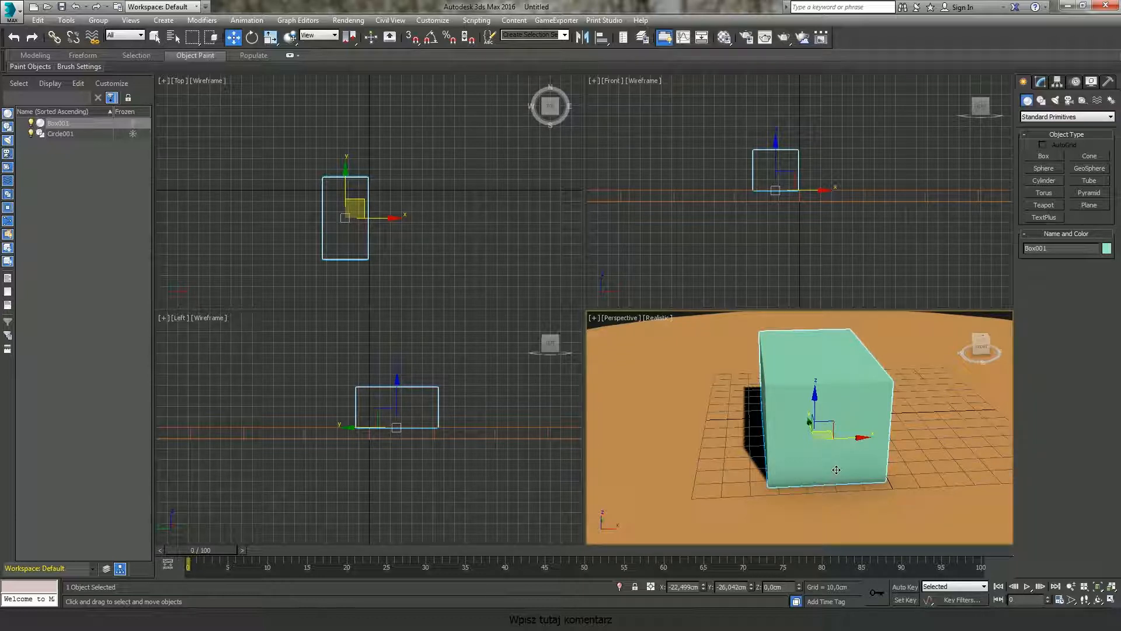
pyautogui.moveTo(832, 469); pyautogui.dragTo(824, 470, button='middle')
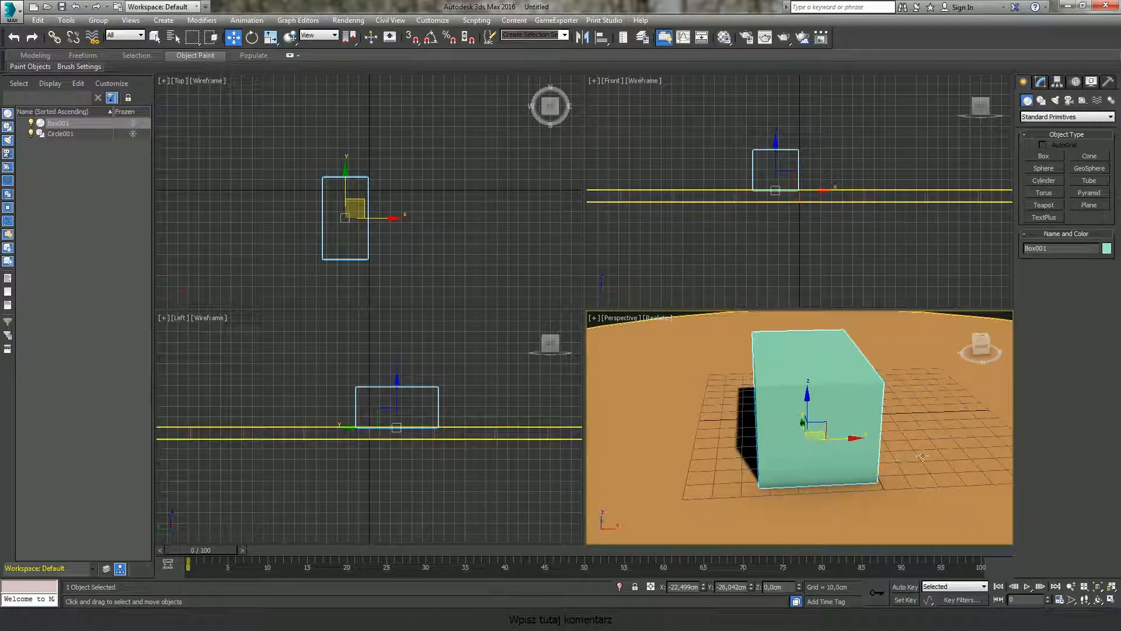
pyautogui.keyDown('alt'); pyautogui.moveTo(922, 455); pyautogui.dragTo(921, 458, button='middle'); pyautogui.keyUp('alt')
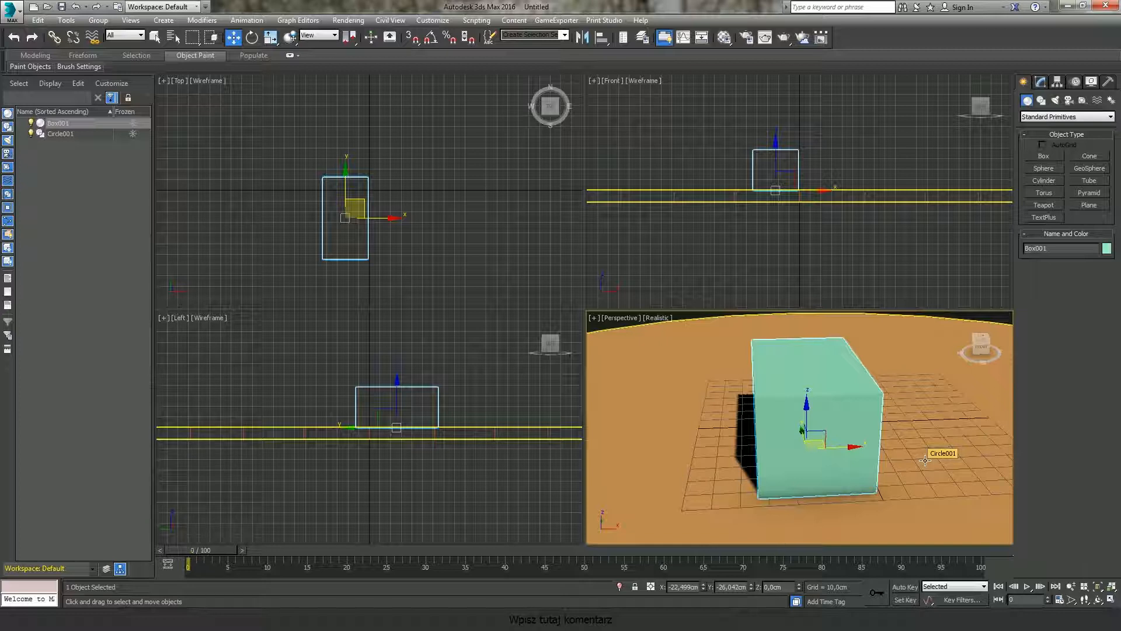
pyautogui.moveTo(925, 460); pyautogui.dragTo(929, 456, button='middle')
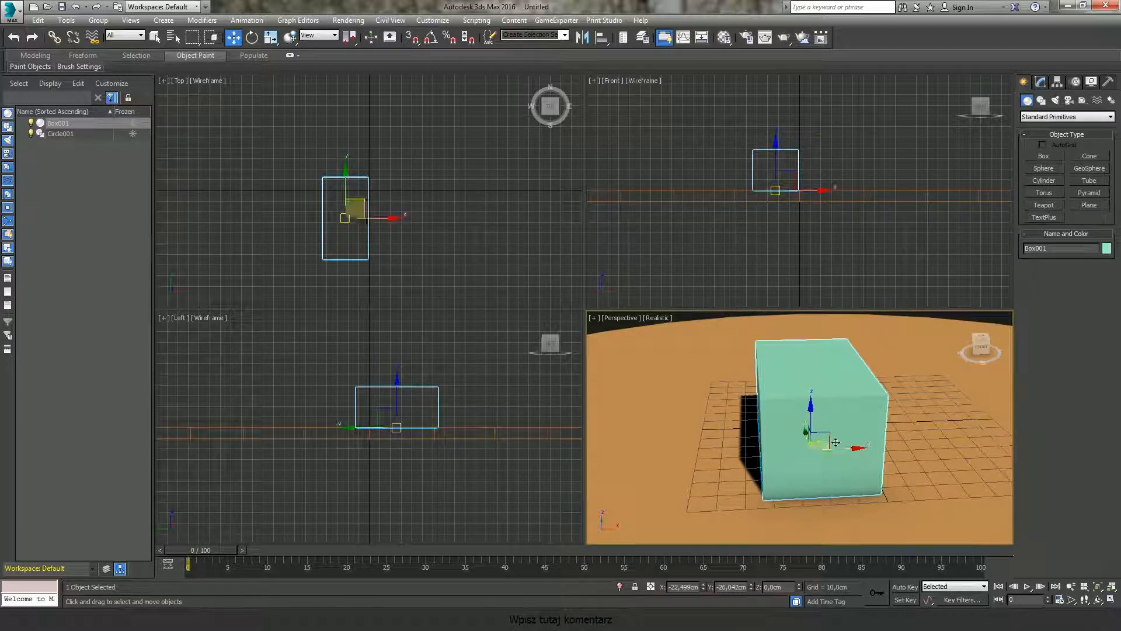
pyautogui.moveTo(835, 442); pyautogui.dragTo(840, 443, button='middle')
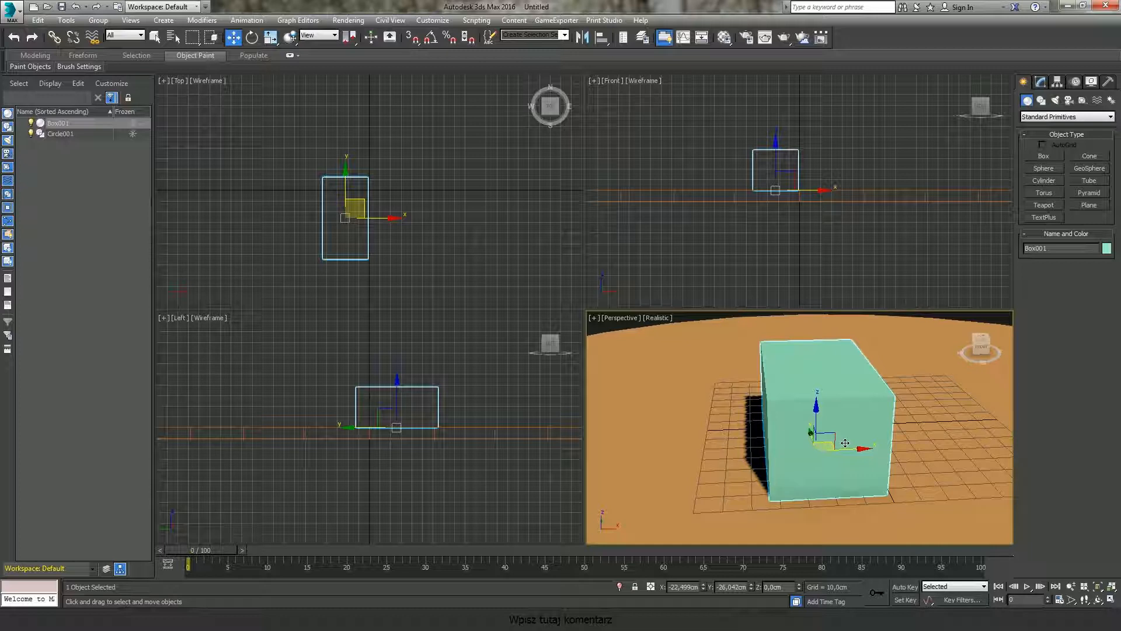
pyautogui.moveTo(858, 444); pyautogui.dragTo(863, 445, button='middle')
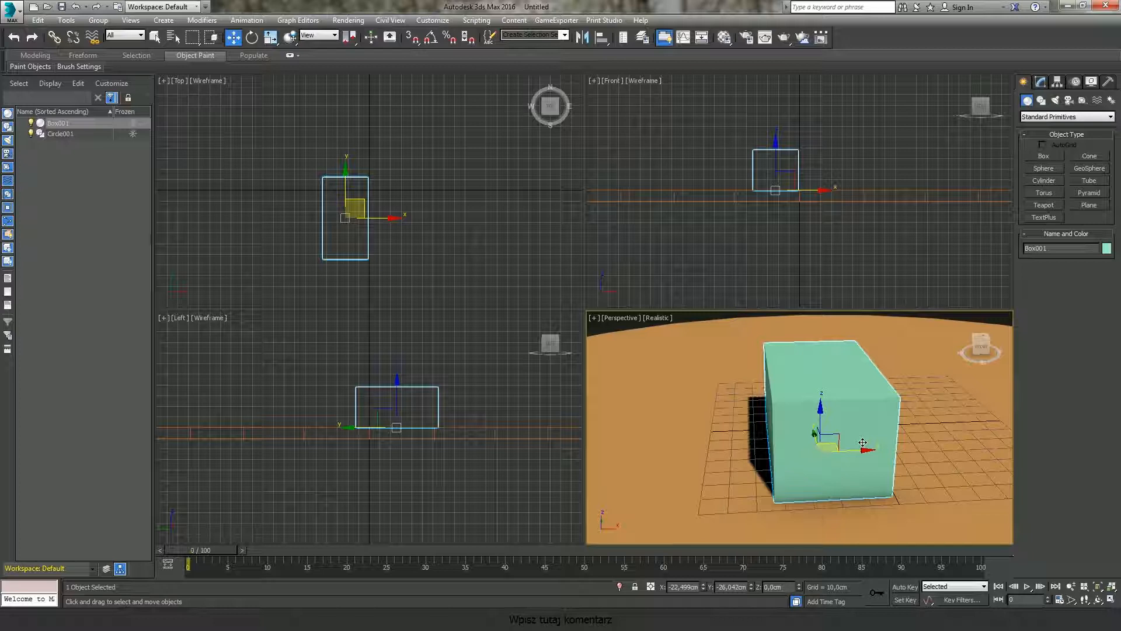
pyautogui.moveTo(865, 443); pyautogui.dragTo(880, 439, button='middle')
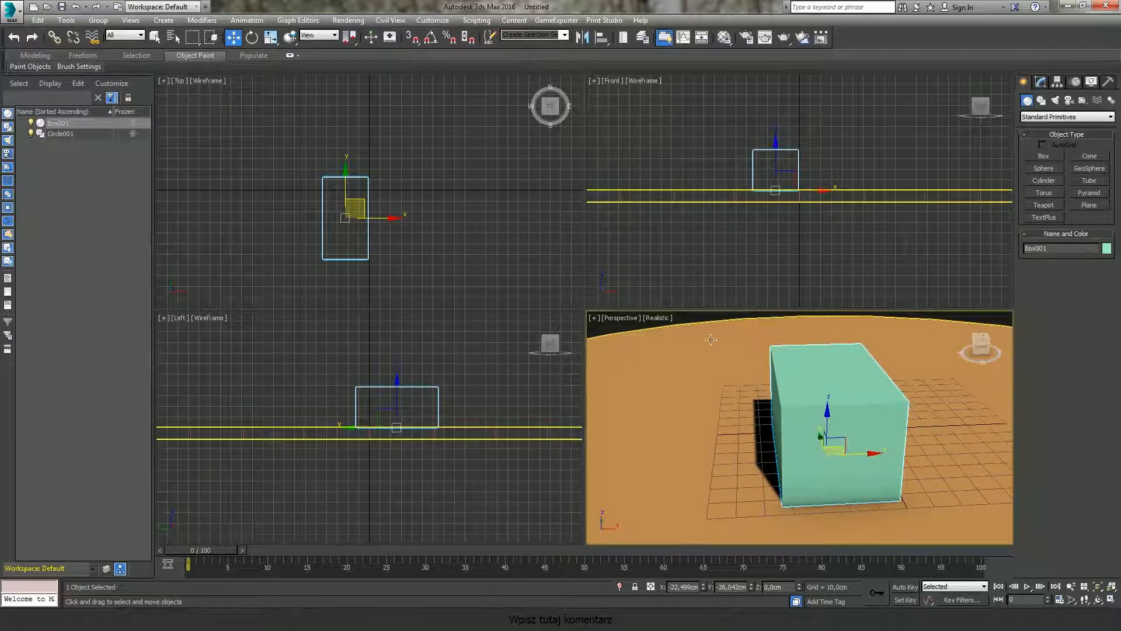
# Step: Switch the perspective view's display mode from Realistic to Shaded
pyautogui.click(664, 320)
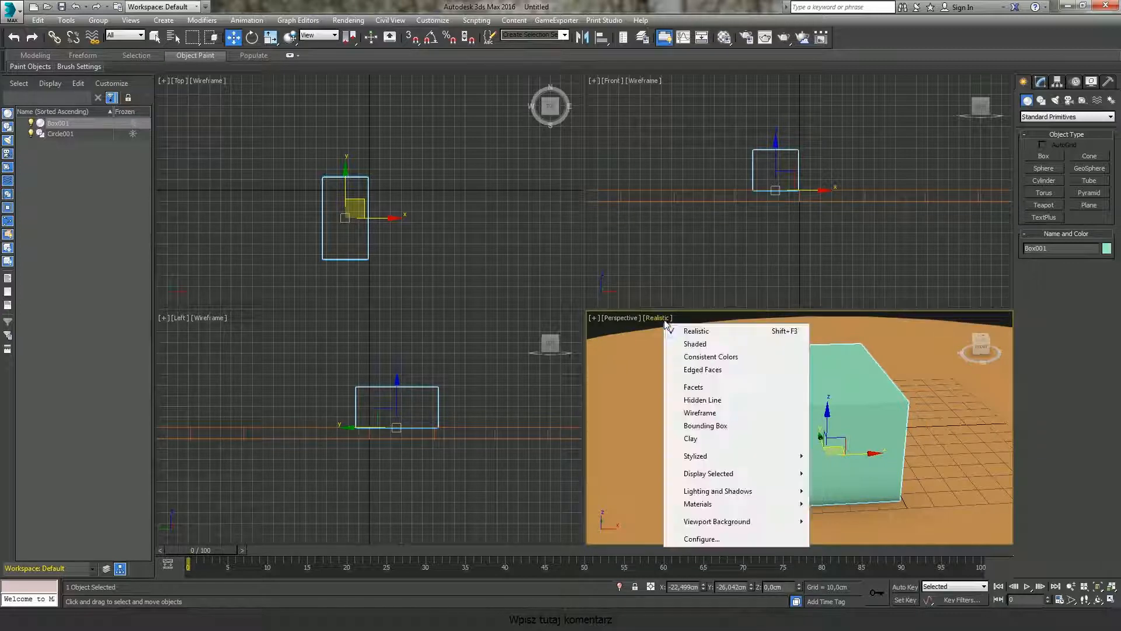
pyautogui.click(700, 345)
pyautogui.moveTo(934, 478)
pyautogui.mouseDown(button='middle')
pyautogui.moveTo(905, 451)
pyautogui.moveTo(928, 463)
pyautogui.moveTo(912, 458)
pyautogui.mouseUp(button='middle')
pyautogui.moveTo(860, 433); pyautogui.dragTo(846, 435, button='middle')
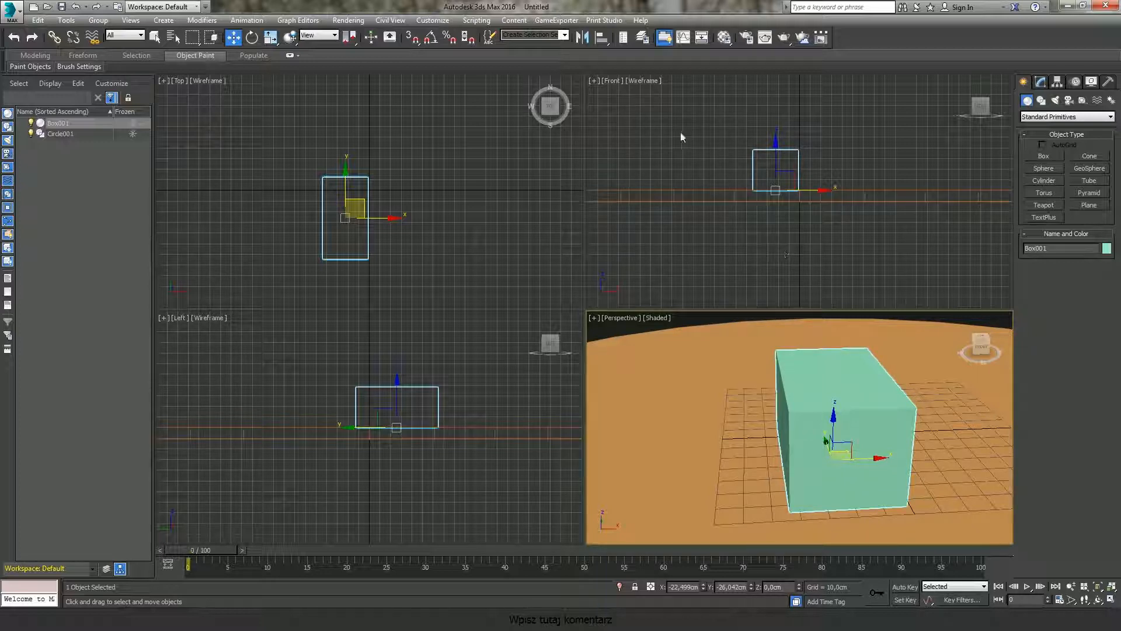
# Step: Deselect everything and toggle the perspective view between Wireframe and Shaded display, returning to Shaded
pyautogui.click(647, 104)
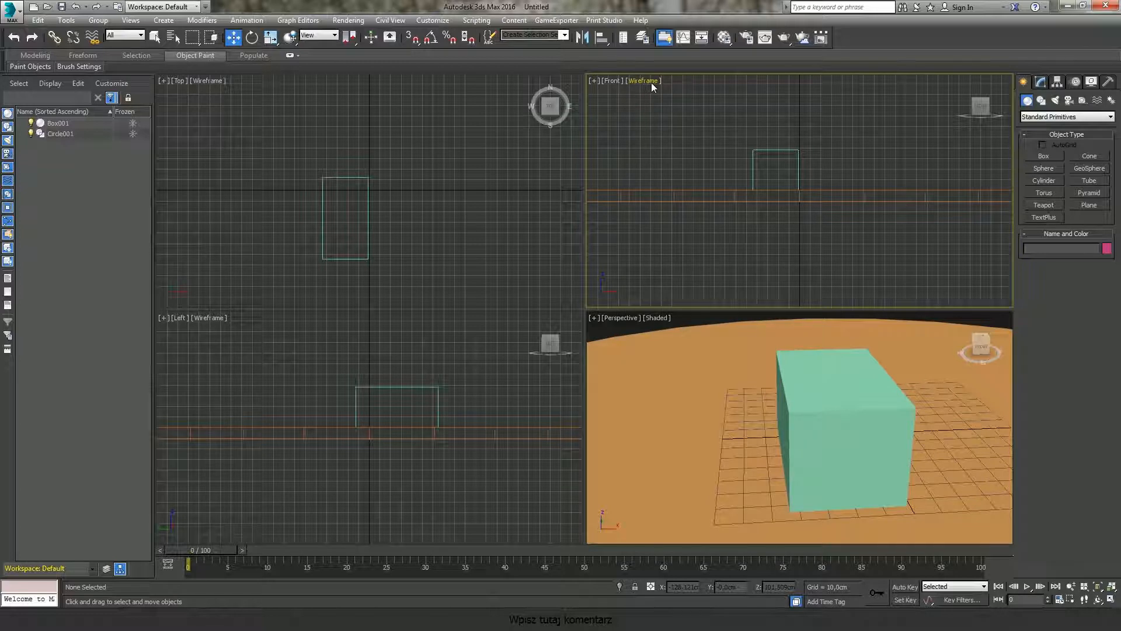
pyautogui.click(660, 320)
pyautogui.click(658, 319)
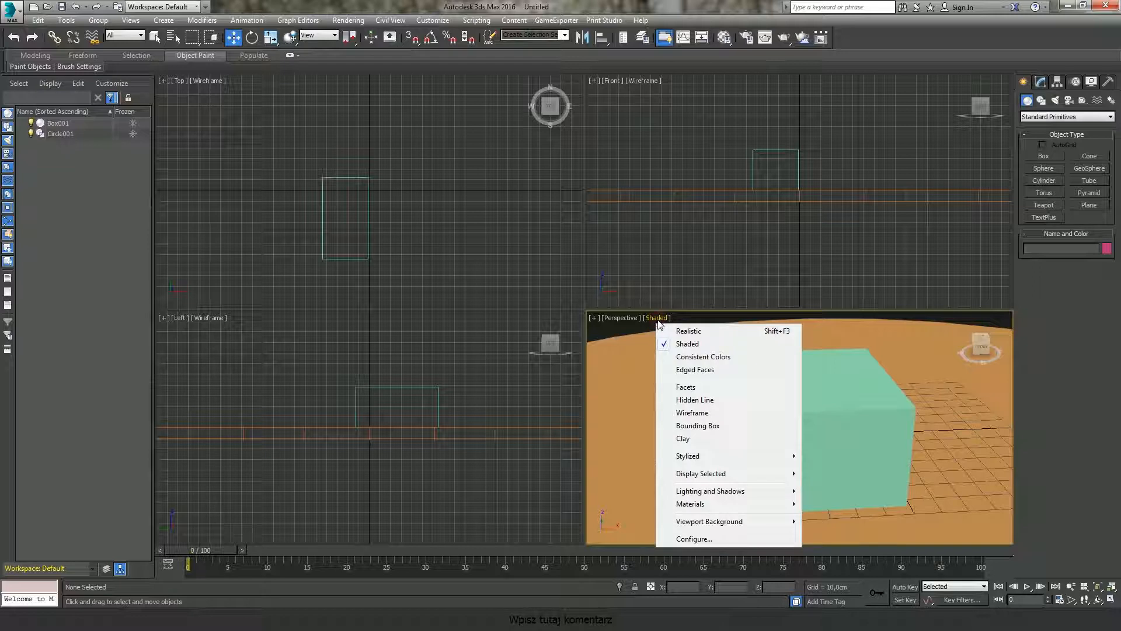
pyautogui.click(696, 413)
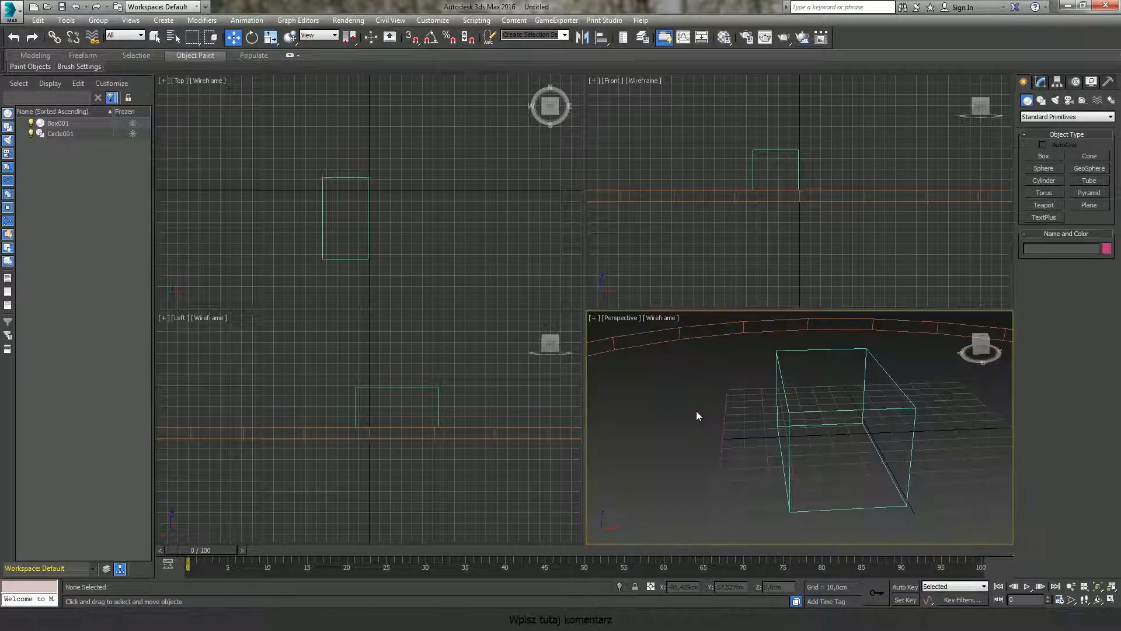
pyautogui.click(665, 318)
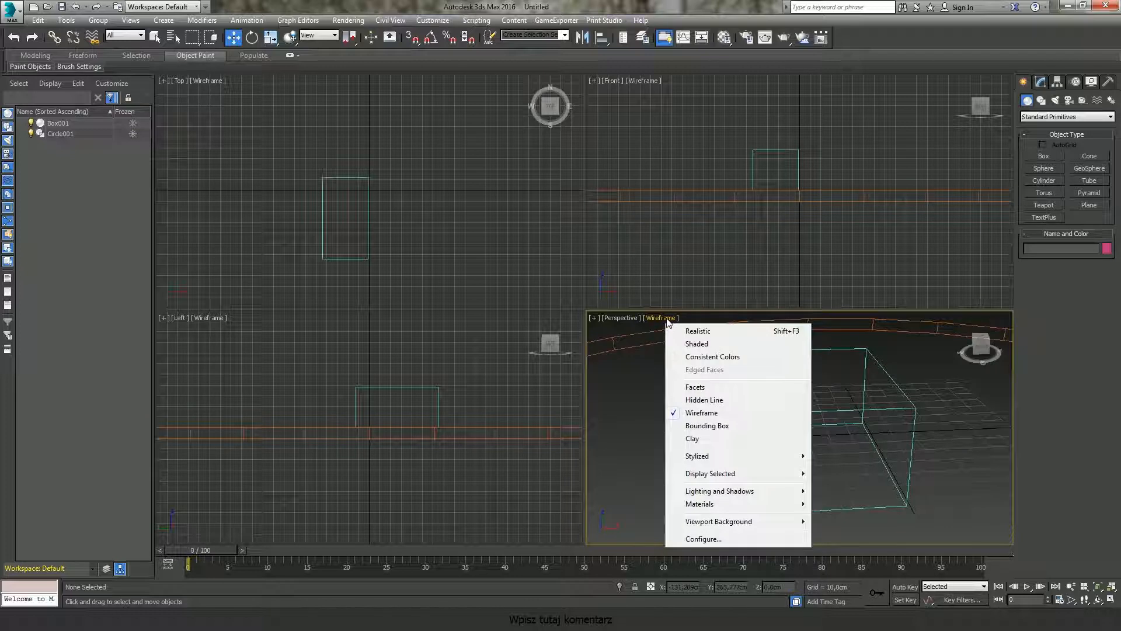
pyautogui.click(696, 344)
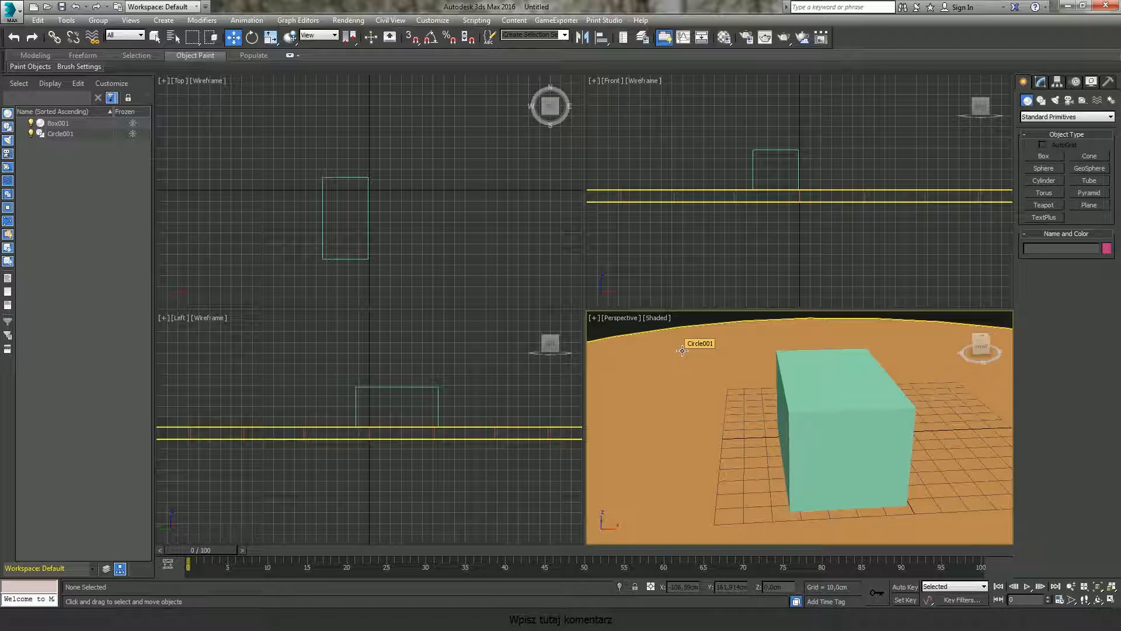
pyautogui.press('F3')
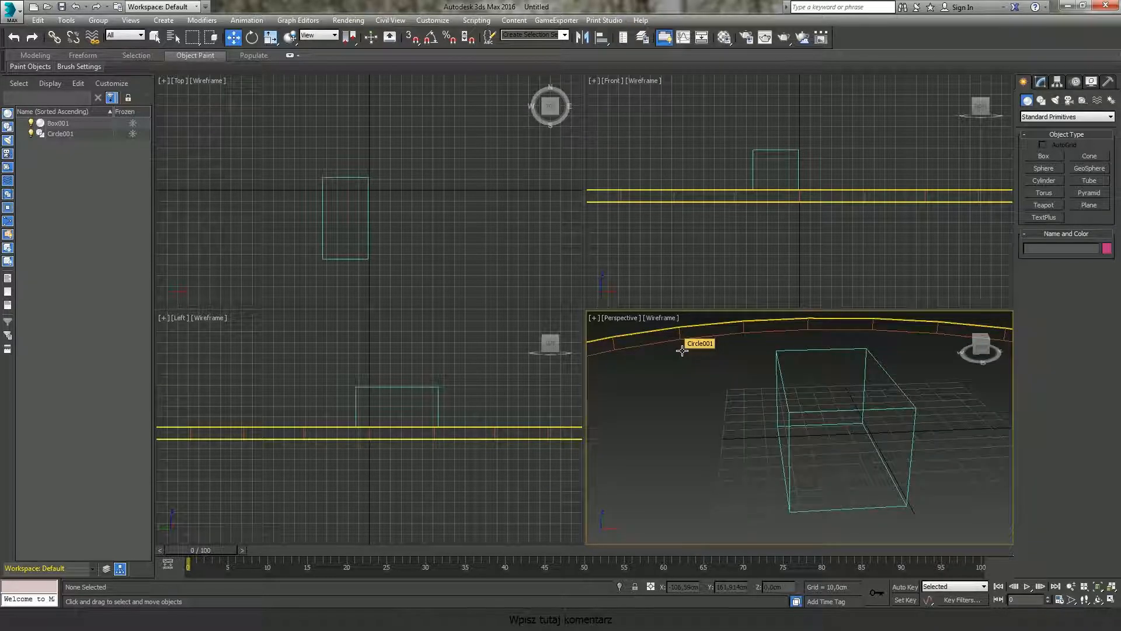
pyautogui.press('F3')
pyautogui.press('F3')
pyautogui.press('F3')
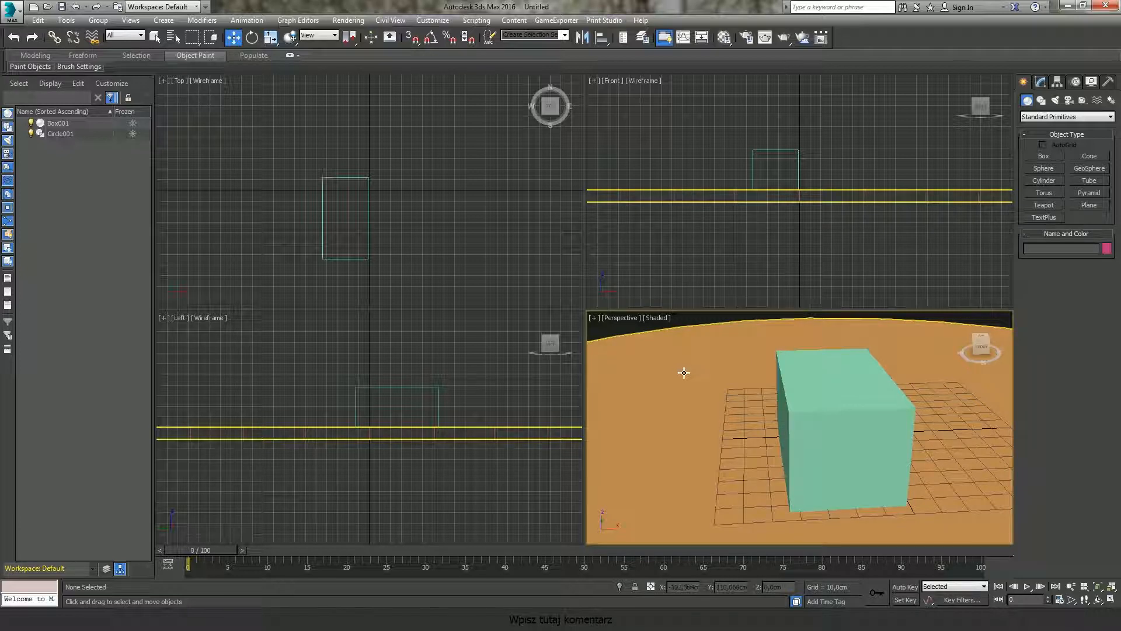
pyautogui.click(659, 318)
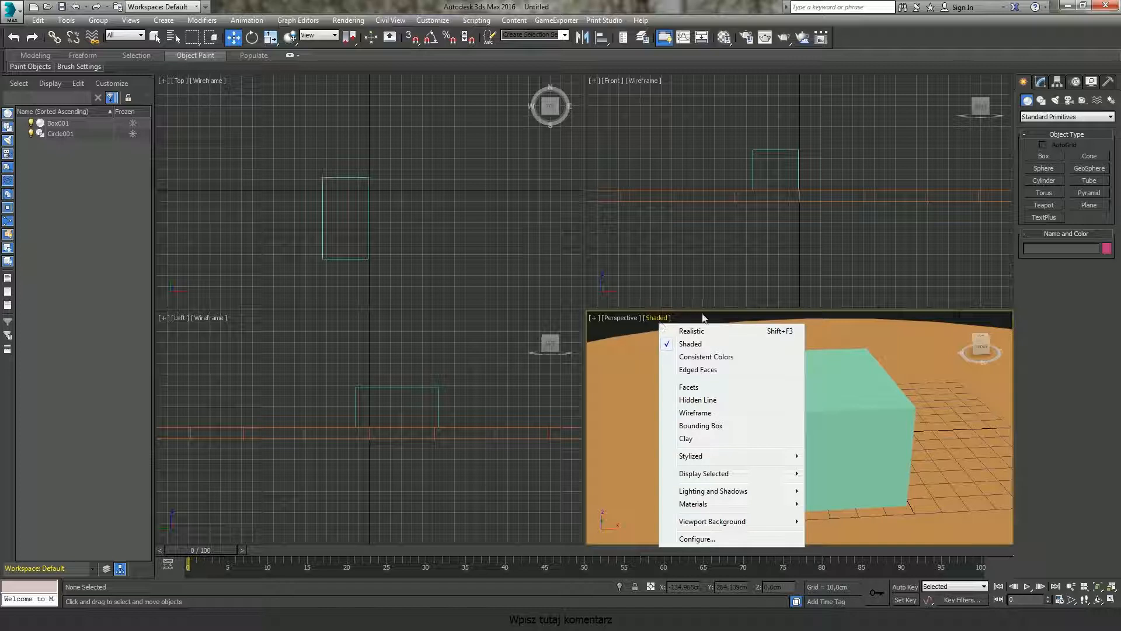
pyautogui.click(918, 352)
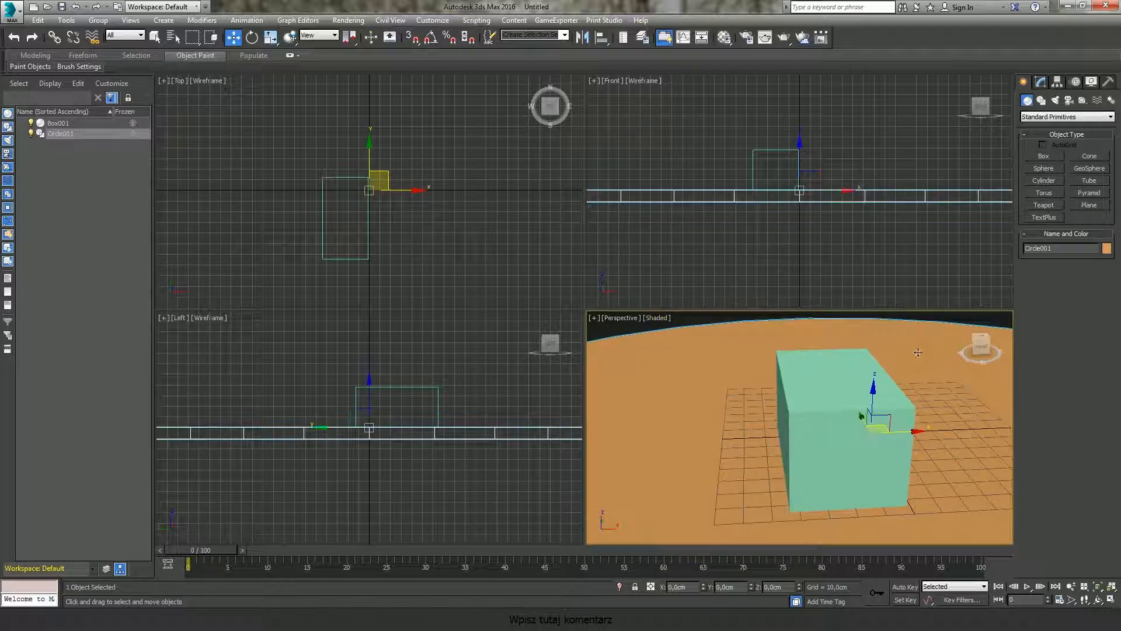
pyautogui.click(698, 318)
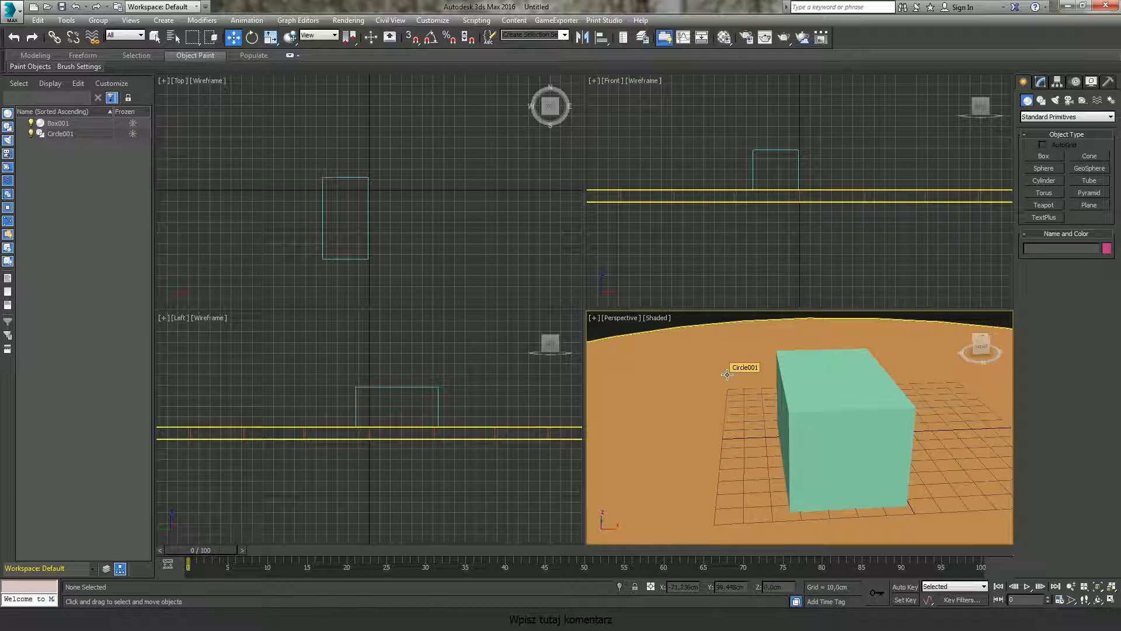
# Step: Turn on Edged Faces display in the perspective view
pyautogui.press('F4')
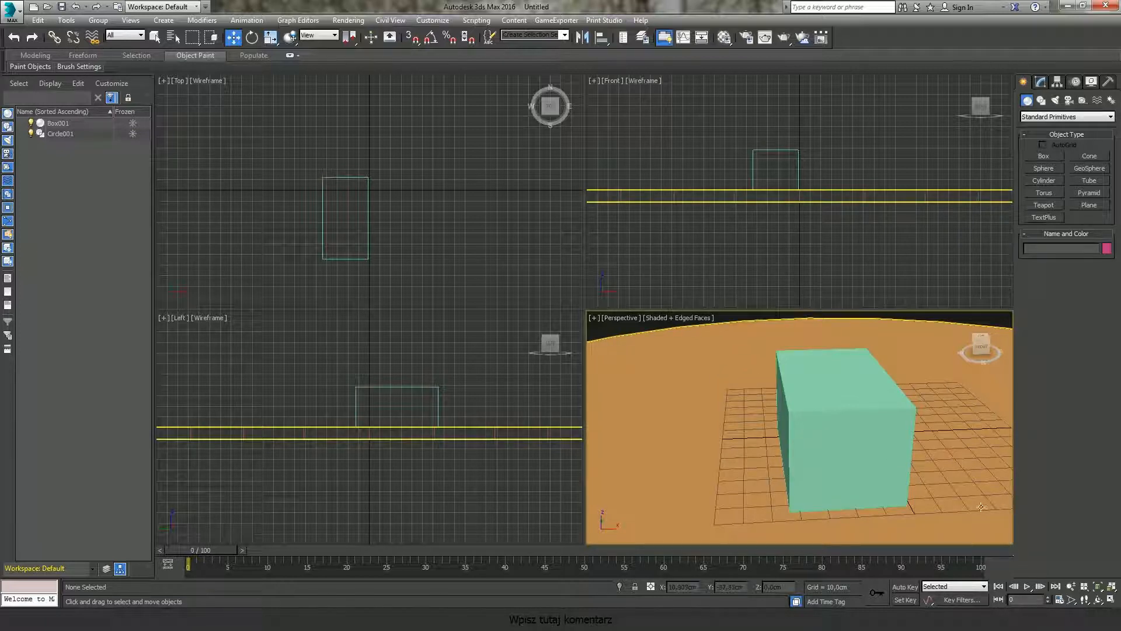
pyautogui.press('F4')
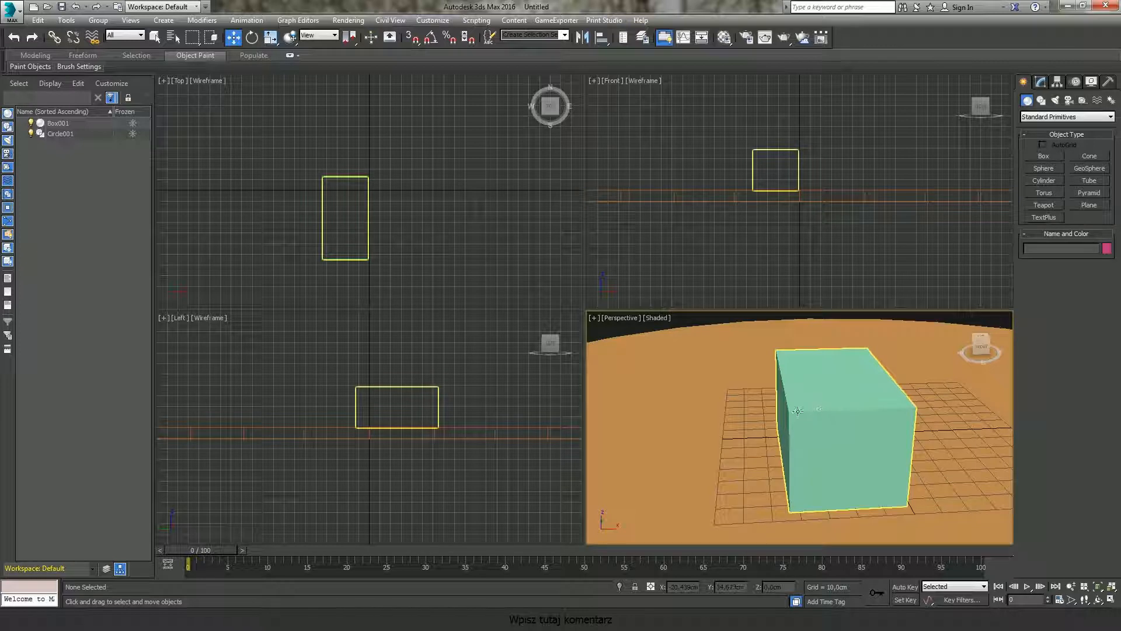
pyautogui.press('F4')
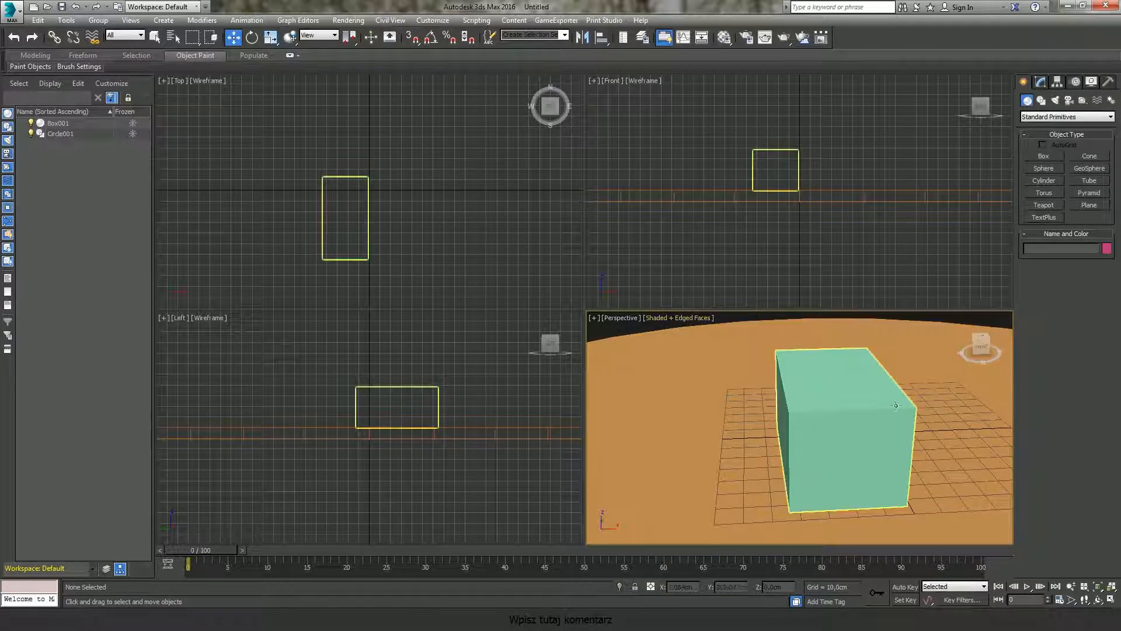
pyautogui.press('F4')
pyautogui.press('F4')
# Step: Select the box and change its object colour to dark blue from the palette
pyautogui.click(846, 387)
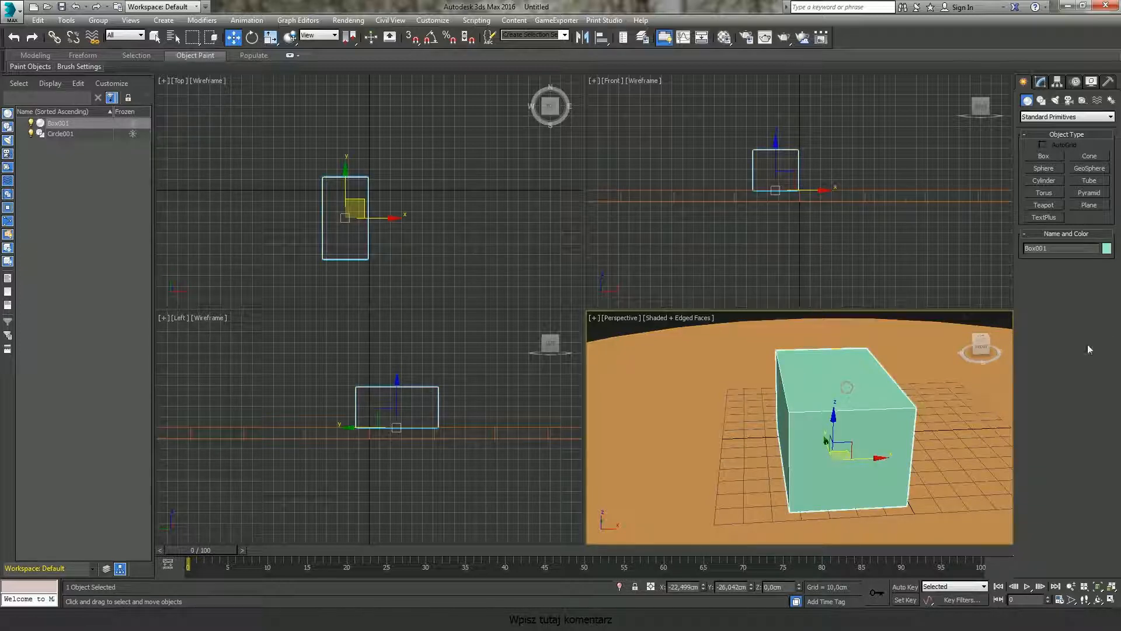
pyautogui.click(1106, 249)
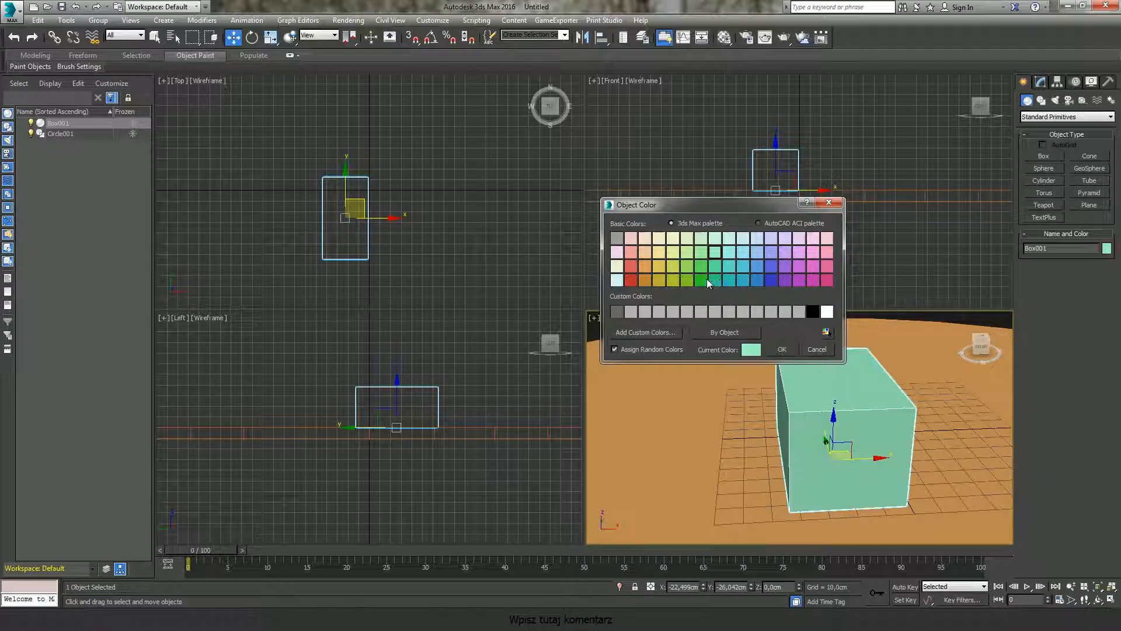
pyautogui.click(732, 279)
pyautogui.click(767, 281)
pyautogui.click(782, 350)
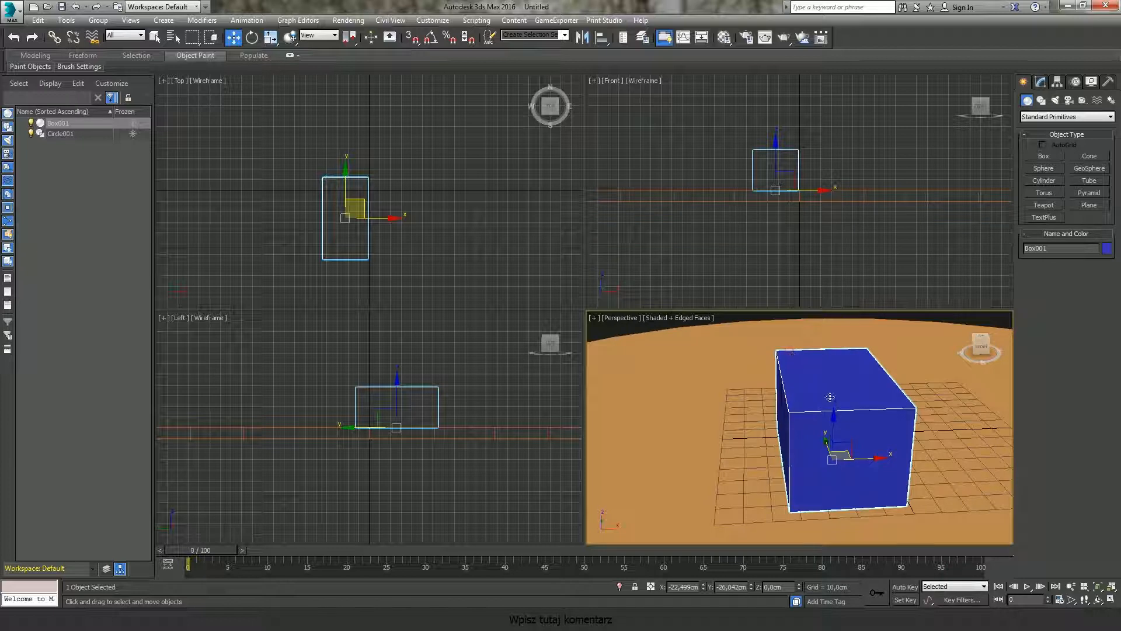
# Step: Select the circular base and open the Material Editor
pyautogui.click(925, 422)
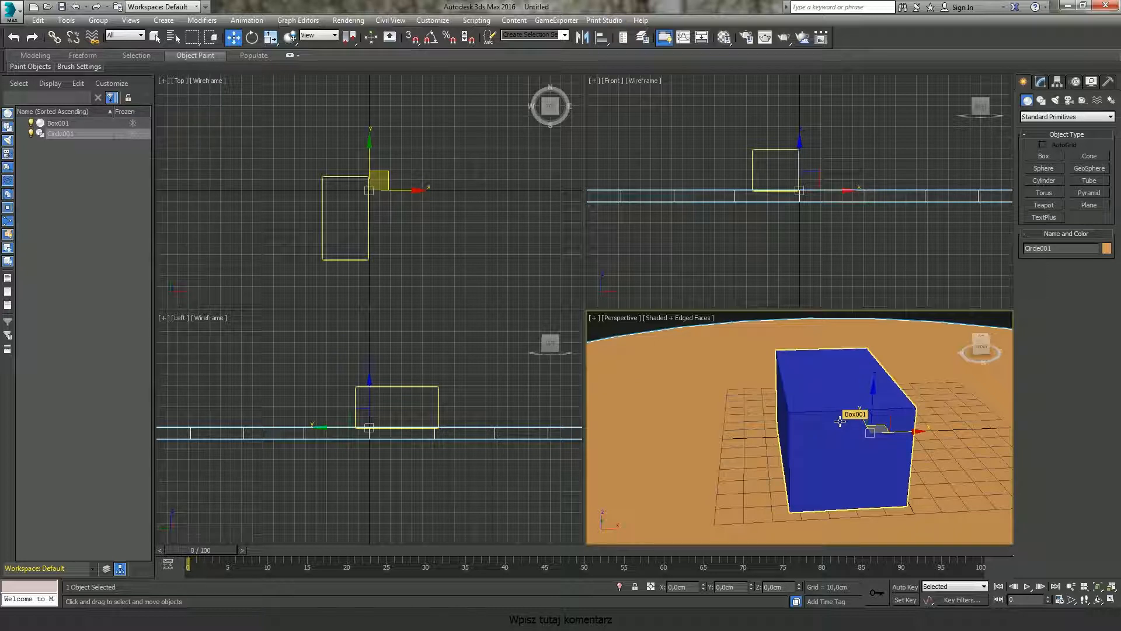
pyautogui.click(723, 38)
pyautogui.moveTo(722, 39); pyautogui.dragTo(728, 64)
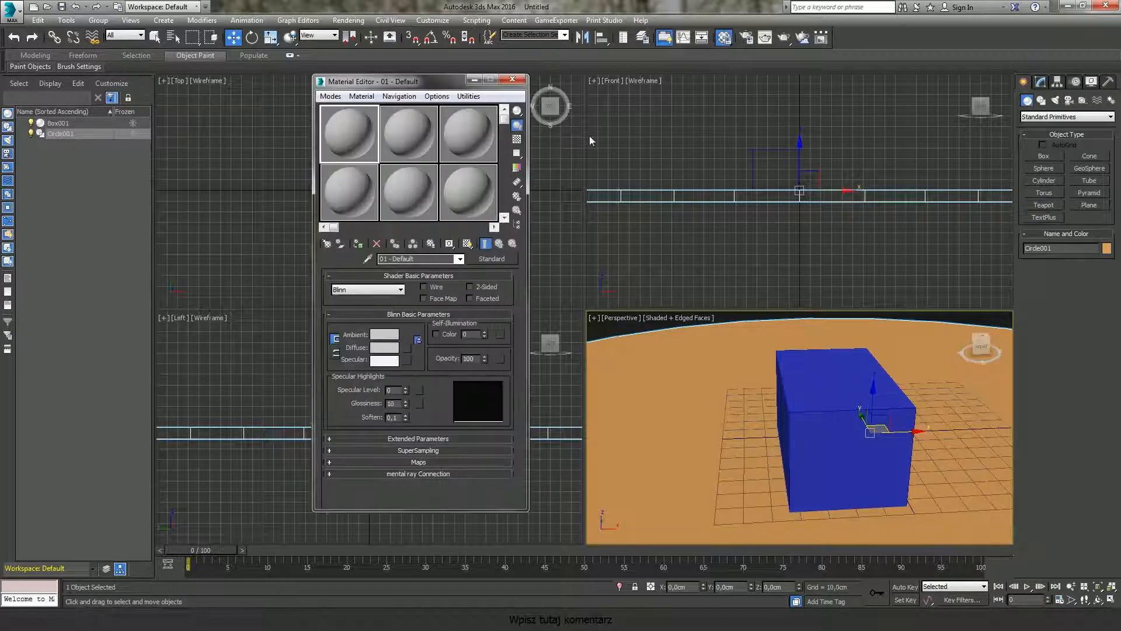
pyautogui.moveTo(425, 86); pyautogui.dragTo(377, 106)
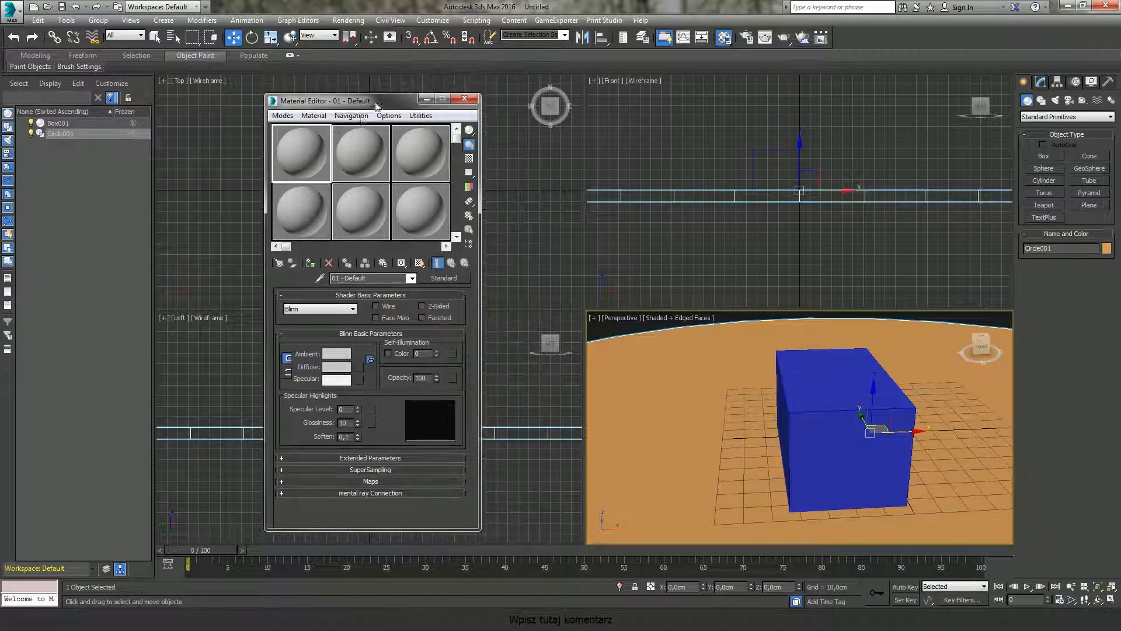
# Step: Assign the 01 - Default material to the base and undo the assignment
pyautogui.click(311, 263)
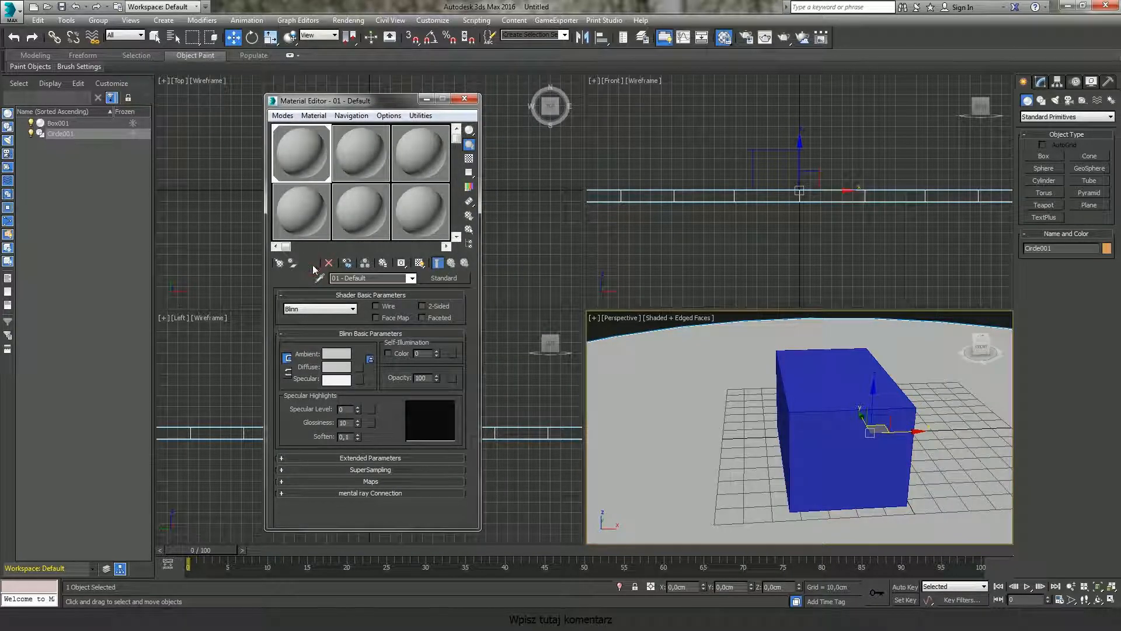
pyautogui.hotkey('ctrl', 'z')
pyautogui.hotkey('ctrl', 'z')
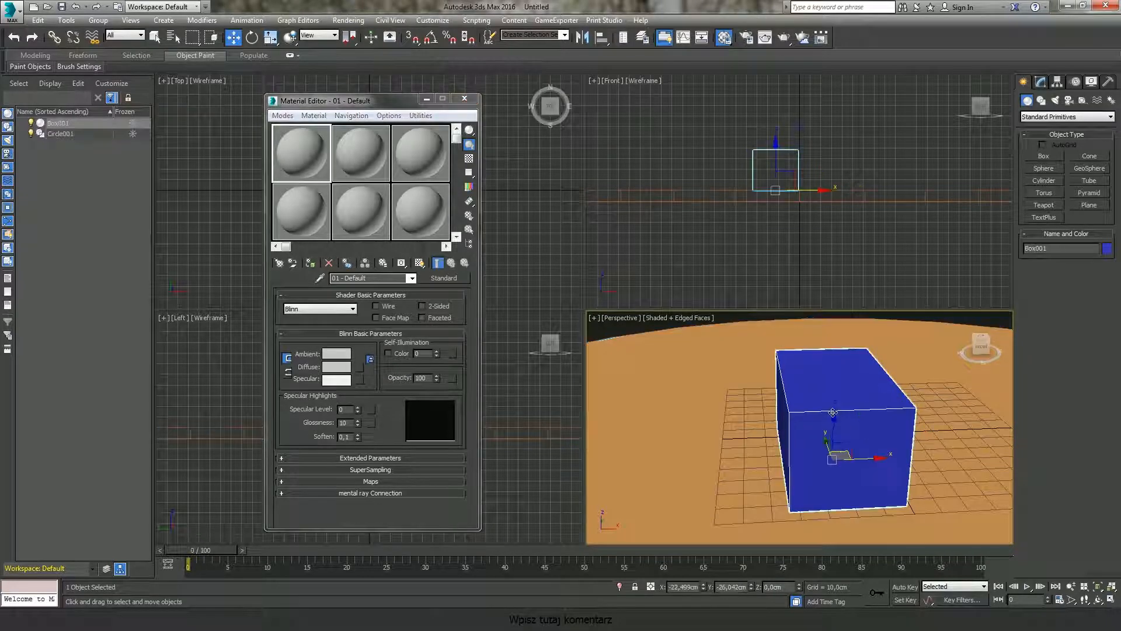
# Step: Apply the 01 - Default material to the box by dropping the sample sphere onto it, then deselect
pyautogui.moveTo(304, 232); pyautogui.dragTo(779, 380)
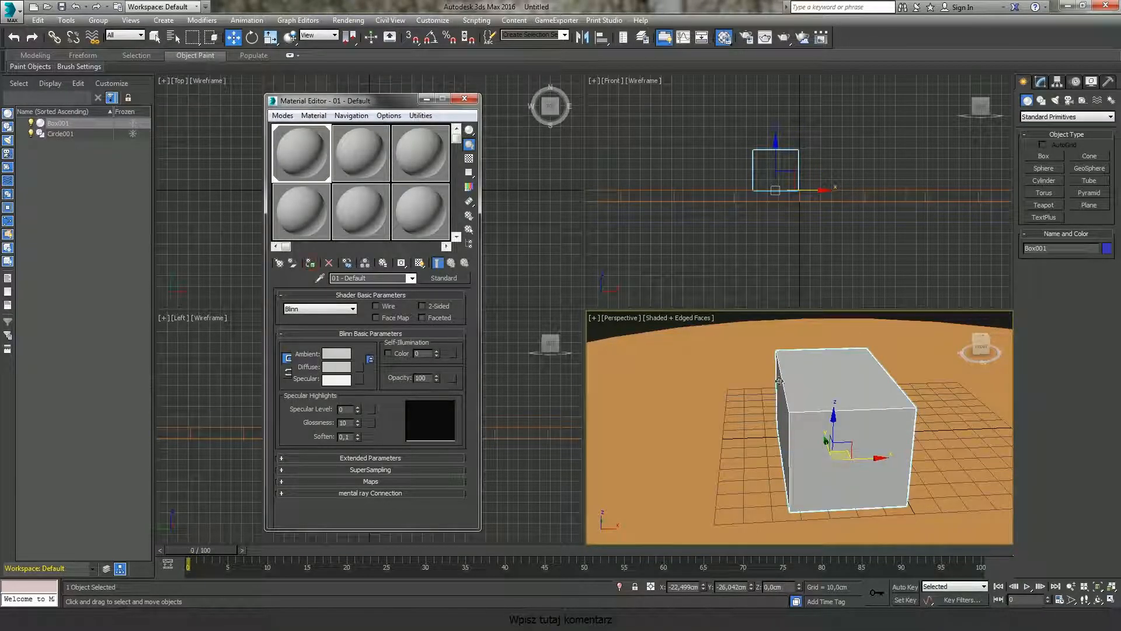
pyautogui.click(922, 318)
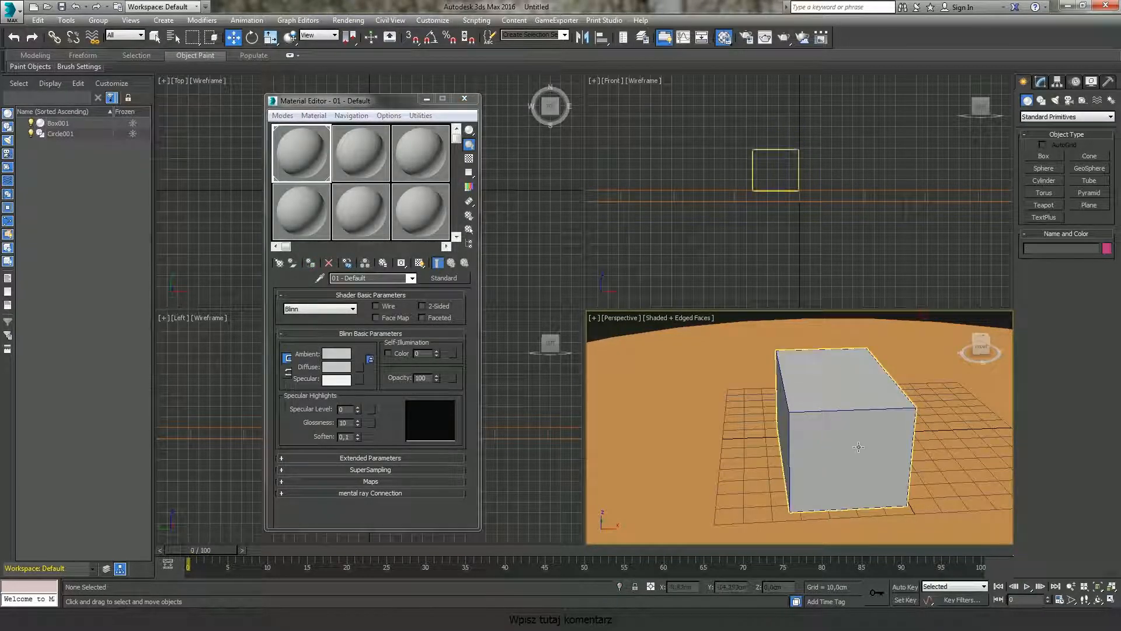
# Step: Select the box and set its object colour to teal from the palette
pyautogui.keyDown('alt'); pyautogui.moveTo(868, 445); pyautogui.dragTo(817, 465, button='middle'); pyautogui.keyUp('alt')
pyautogui.scroll(3, 814, 461)
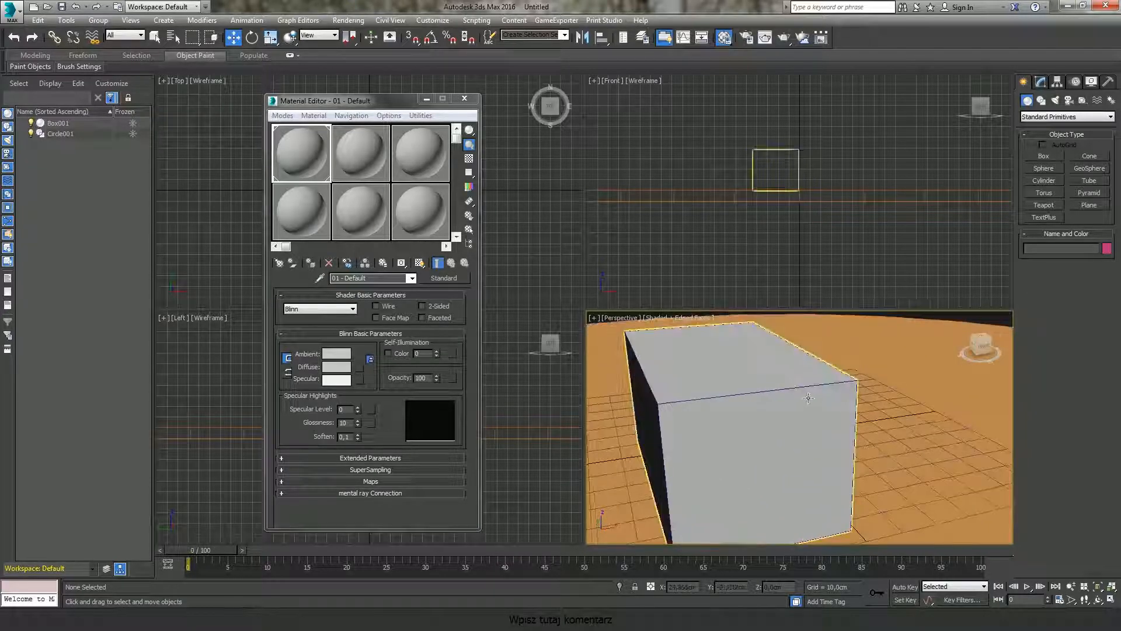
pyautogui.keyDown('alt'); pyautogui.moveTo(690, 410); pyautogui.dragTo(842, 424, button='middle'); pyautogui.keyUp('alt')
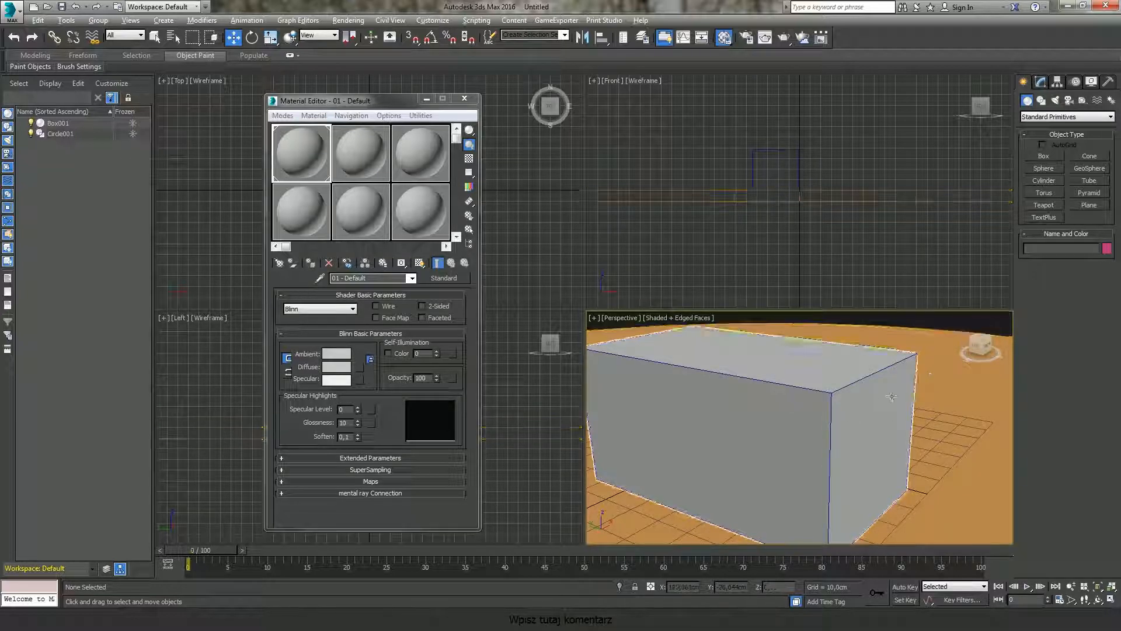
pyautogui.keyDown('alt'); pyautogui.moveTo(880, 395); pyautogui.dragTo(859, 397, button='middle'); pyautogui.keyUp('alt')
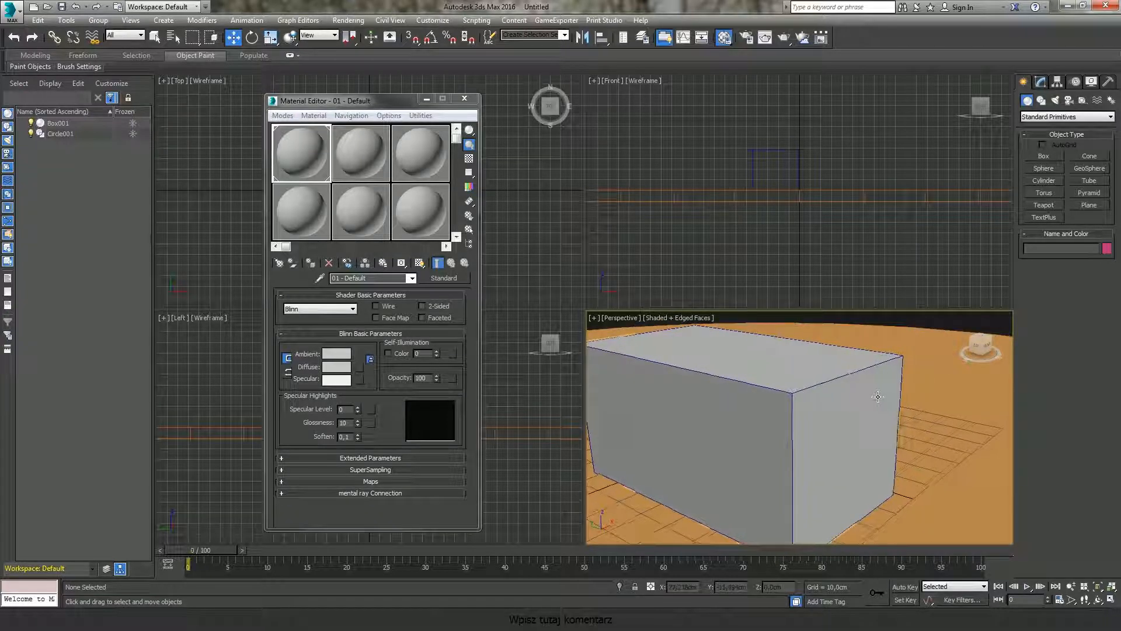
pyautogui.click(801, 386)
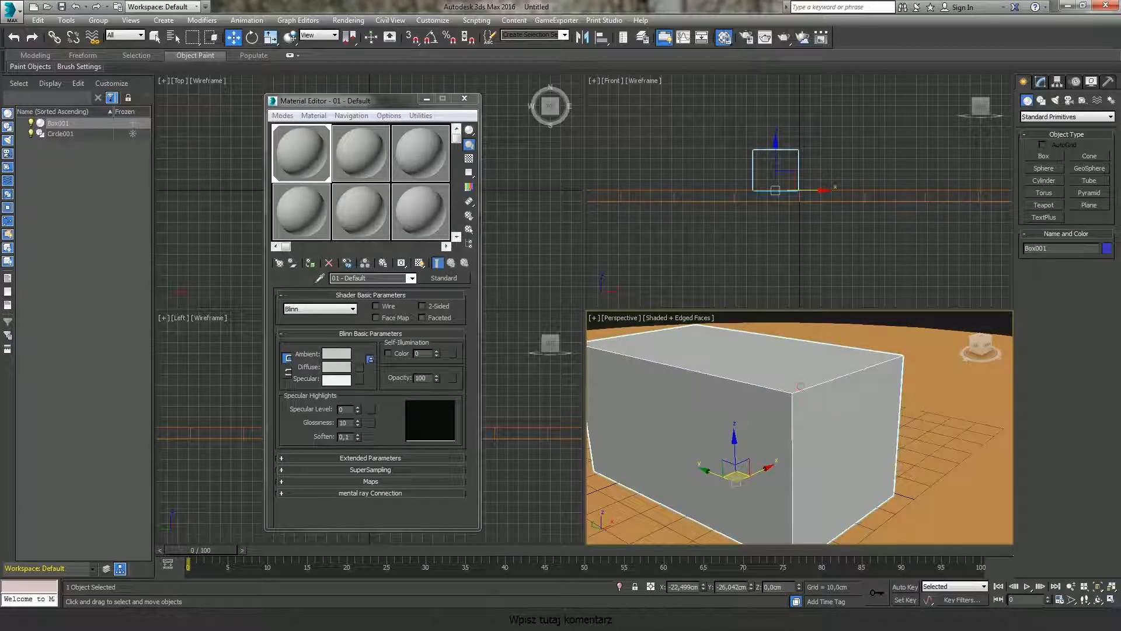
pyautogui.click(1107, 250)
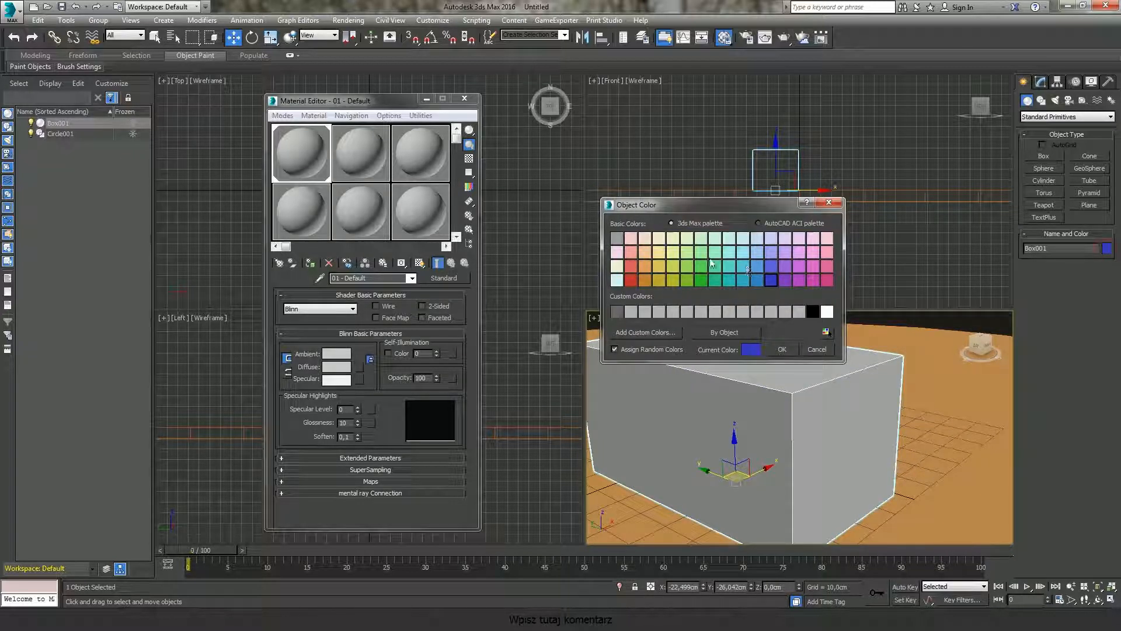
pyautogui.click(716, 280)
pyautogui.click(782, 350)
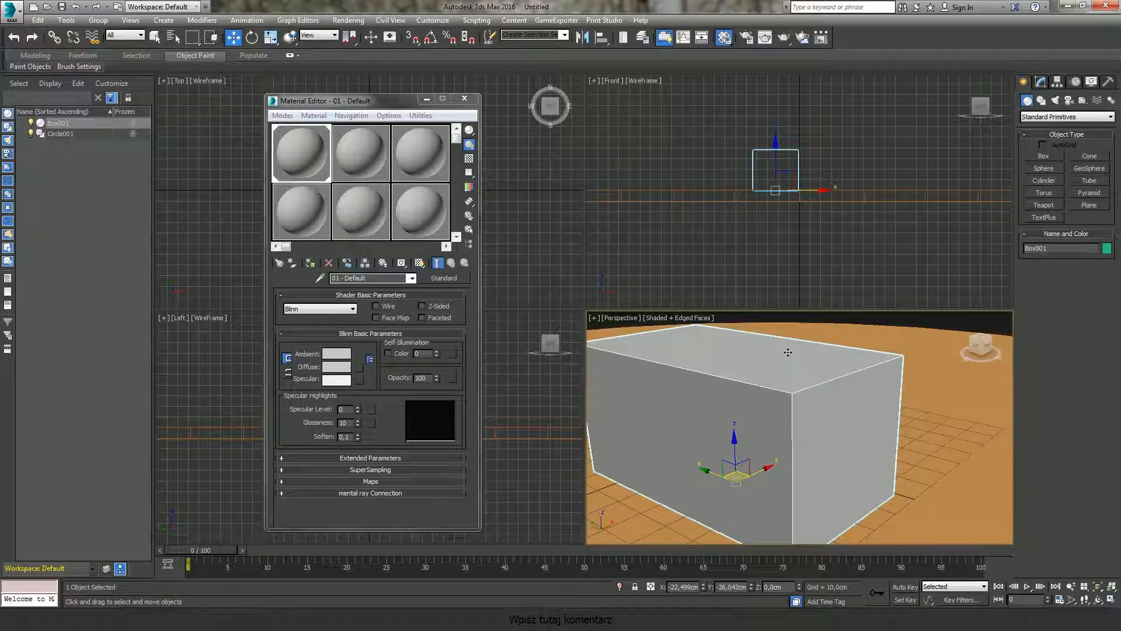
# Step: Try to set a blue object colour from the palette
pyautogui.click(942, 326)
pyautogui.click(790, 399)
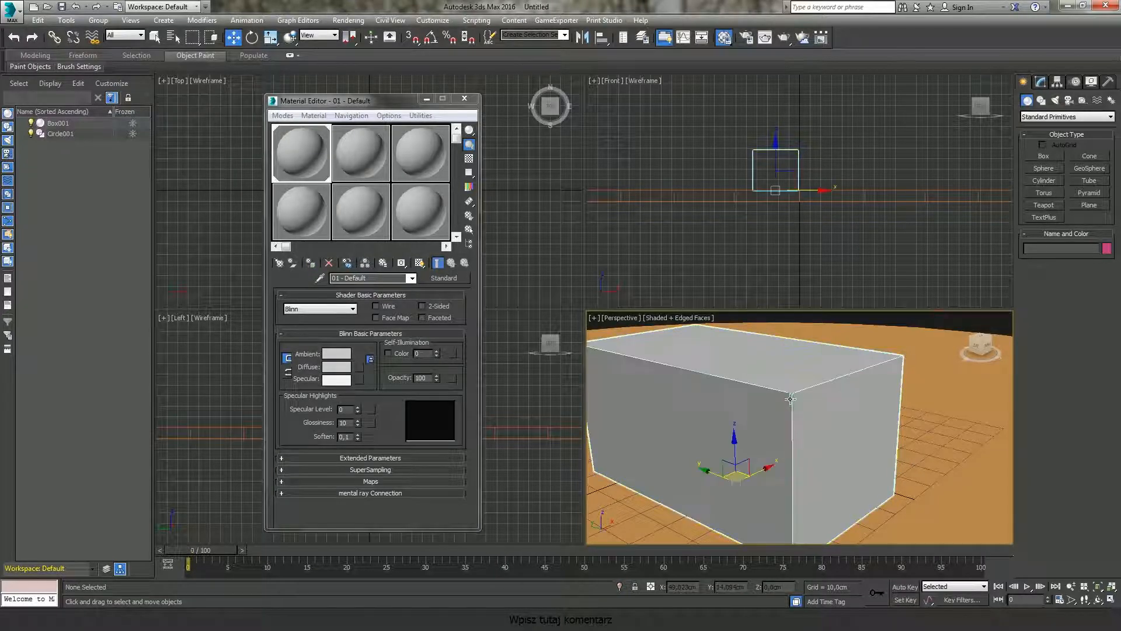
pyautogui.click(1106, 249)
pyautogui.click(776, 268)
pyautogui.click(784, 349)
pyautogui.click(929, 331)
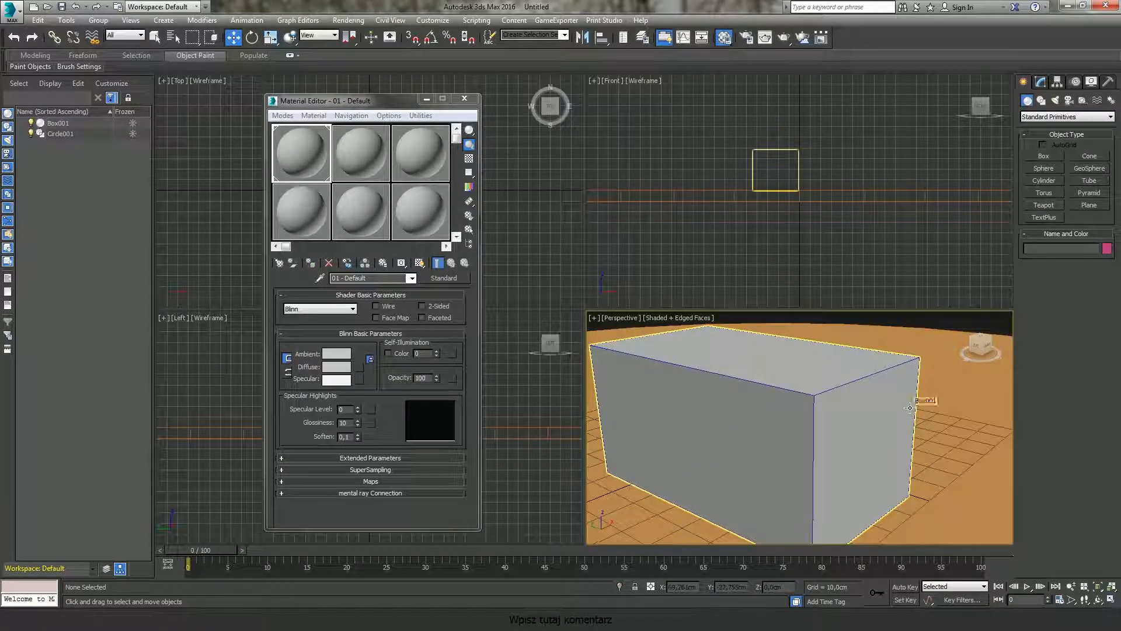
# Step: Select the circular base and turn off Edged Faces in the perspective view
pyautogui.click(918, 454)
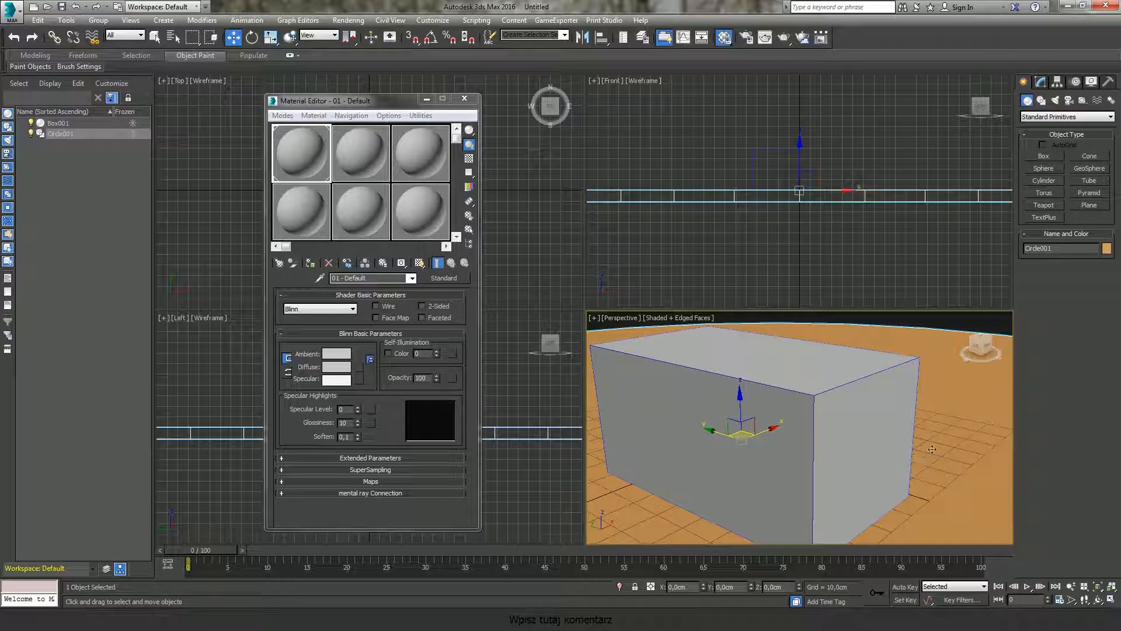
pyautogui.click(689, 320)
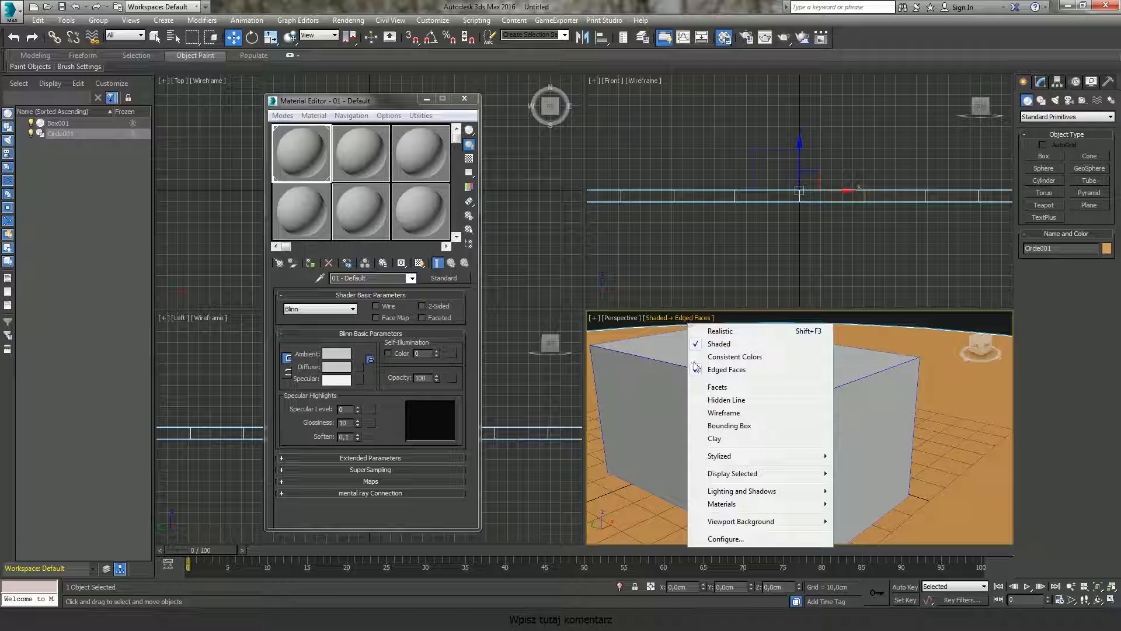
pyautogui.click(743, 370)
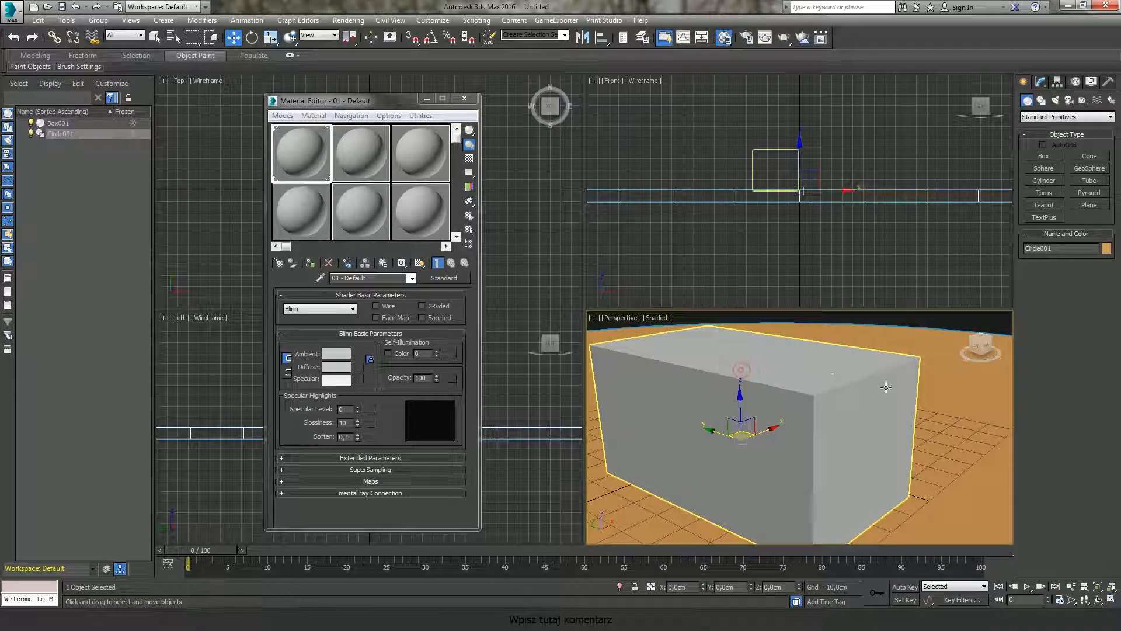
# Step: Toggle Edged Faces on and back off in the perspective view
pyautogui.click(649, 317)
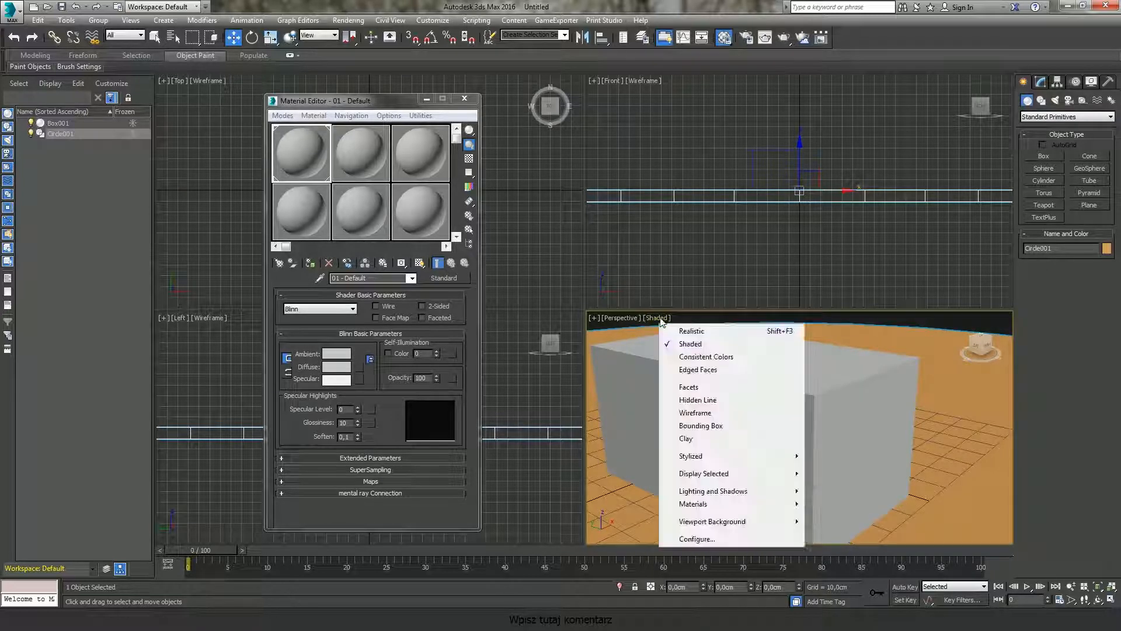
pyautogui.click(707, 371)
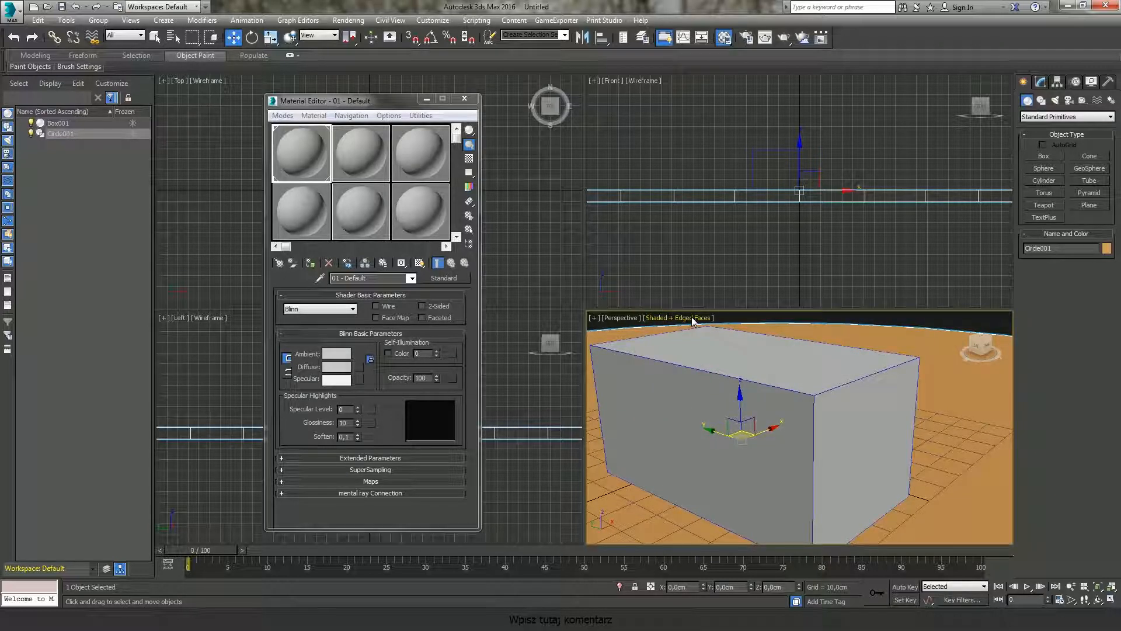
pyautogui.click(690, 318)
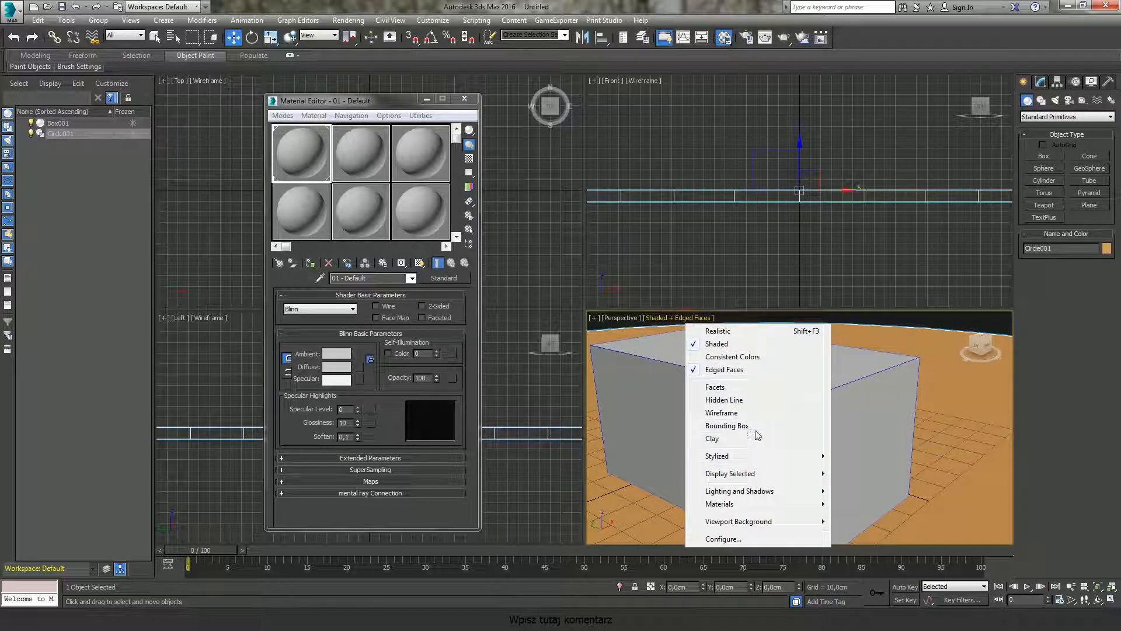
pyautogui.click(724, 369)
pyautogui.scroll(-2, 890, 384)
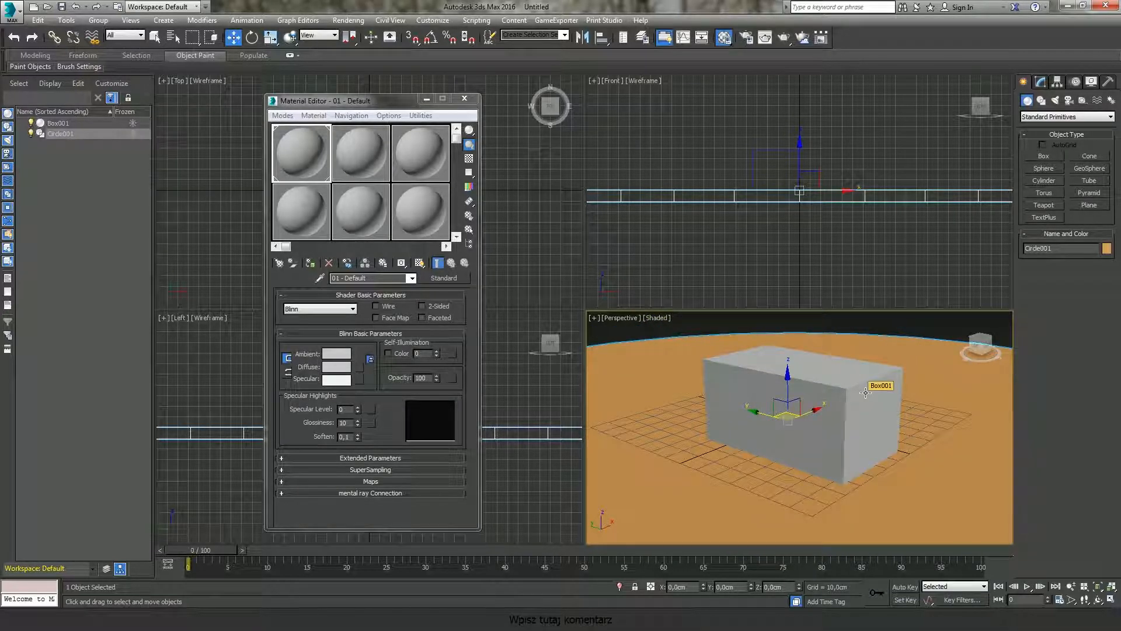
# Step: Close the Material Editor
pyautogui.click(464, 98)
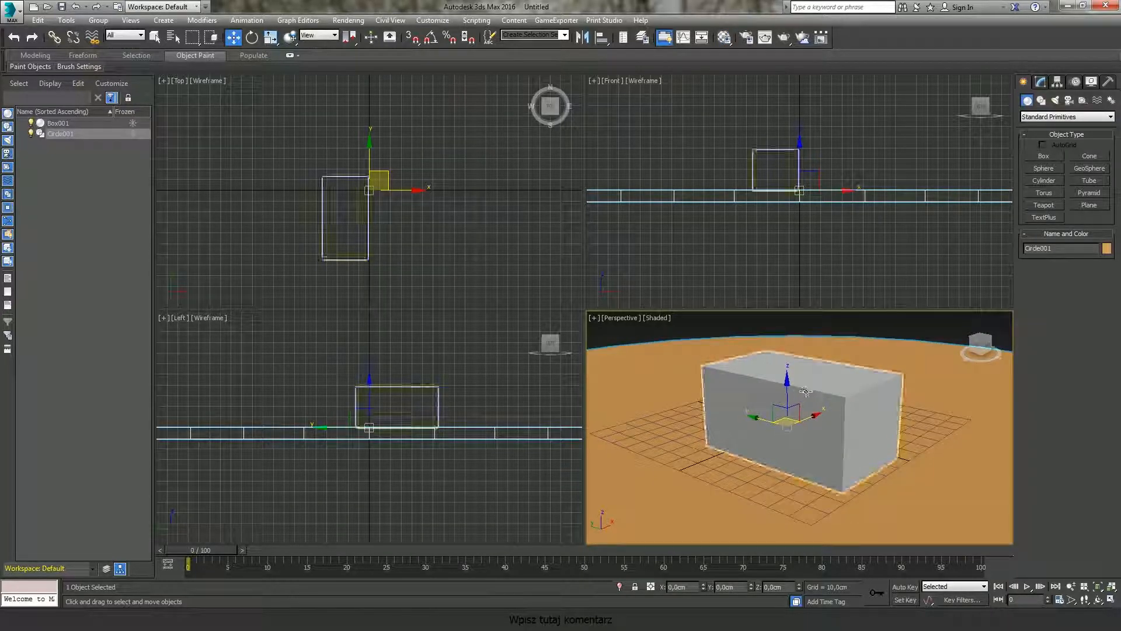
pyautogui.keyDown('alt'); pyautogui.moveTo(829, 415); pyautogui.dragTo(679, 338, button='middle'); pyautogui.keyUp('alt')
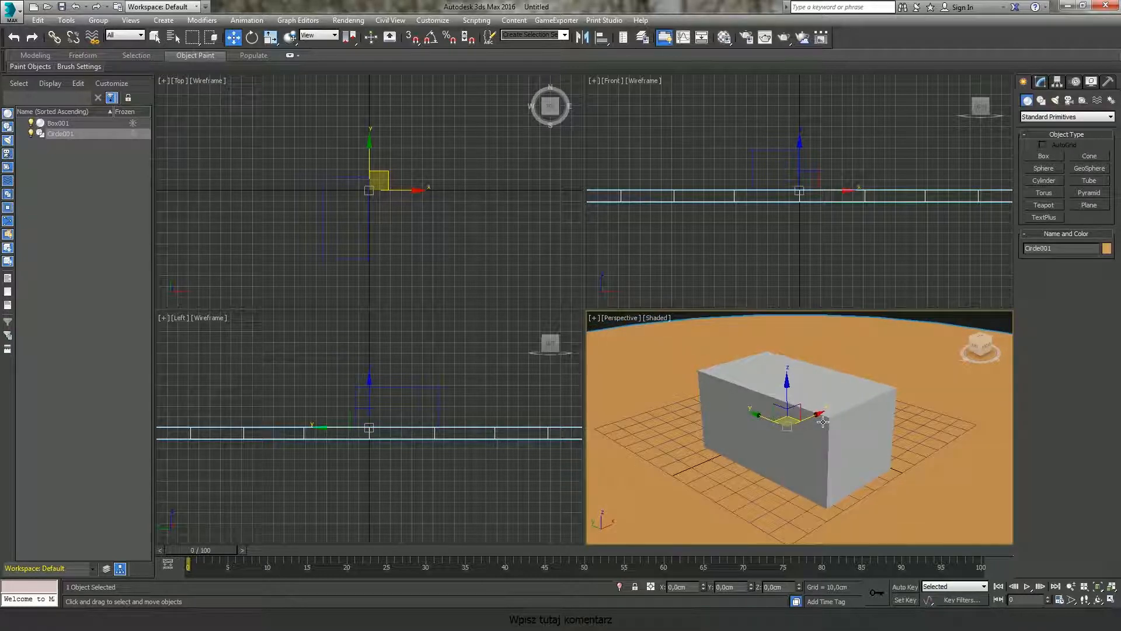
pyautogui.click(621, 318)
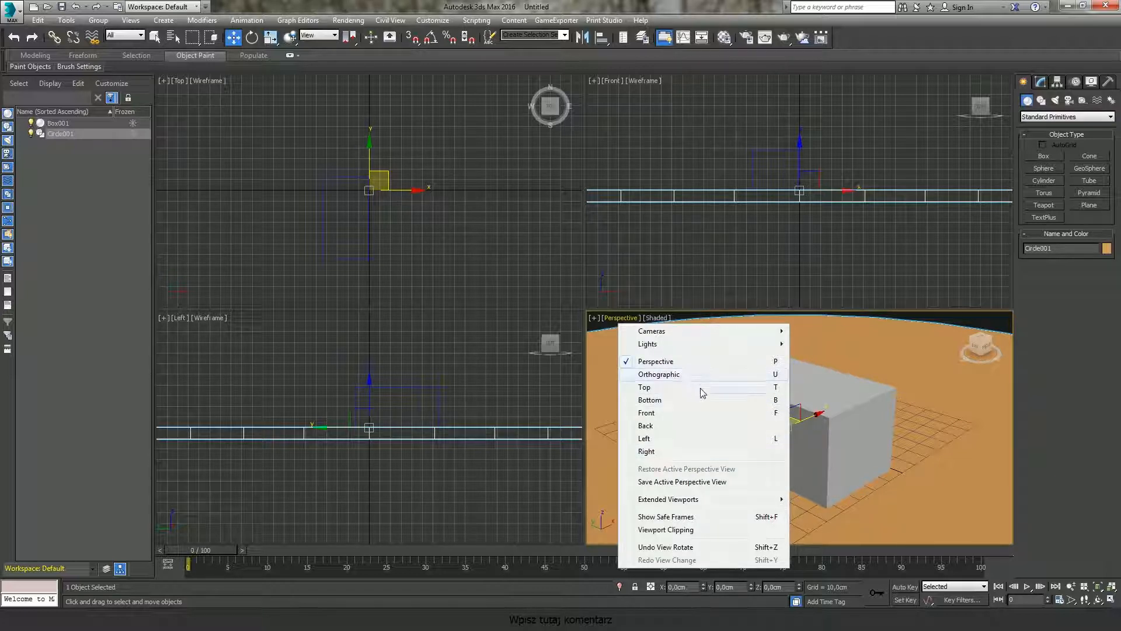
pyautogui.click(958, 332)
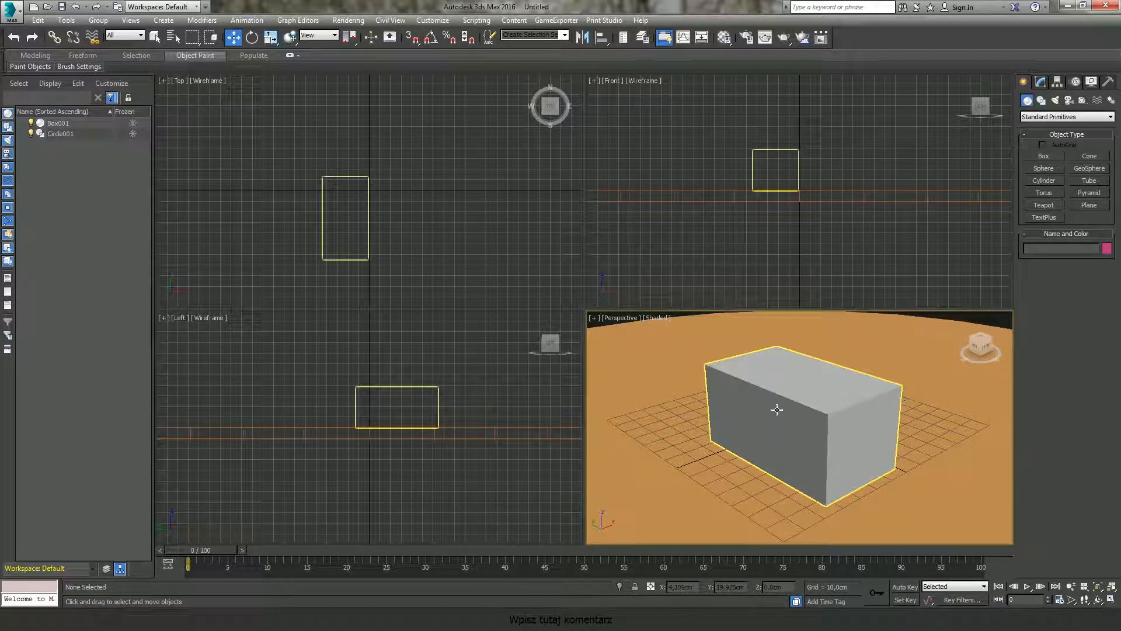
# Step: Cycle the perspective viewport through Left, Top and Front views and return it to Perspective
pyautogui.press('l')
pyautogui.moveTo(761, 404)
pyautogui.mouseDown(button='middle')
pyautogui.moveTo(742, 408)
pyautogui.moveTo(776, 411)
pyautogui.moveTo(777, 374)
pyautogui.moveTo(802, 406)
pyautogui.mouseUp(button='middle')
pyautogui.press('t')
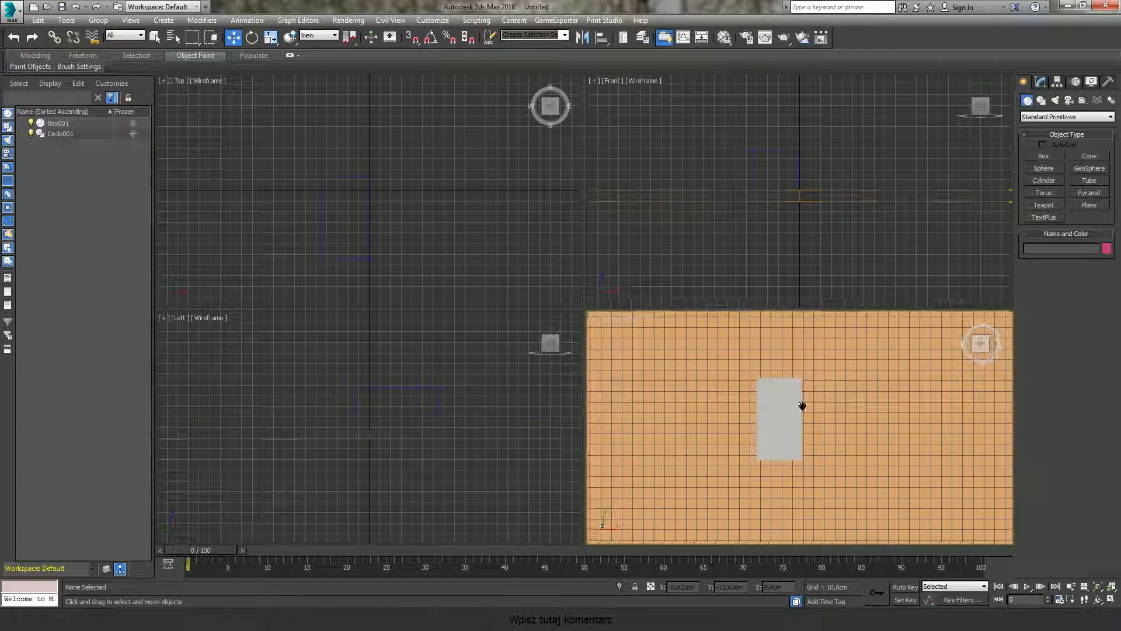
pyautogui.scroll(2, 802, 406)
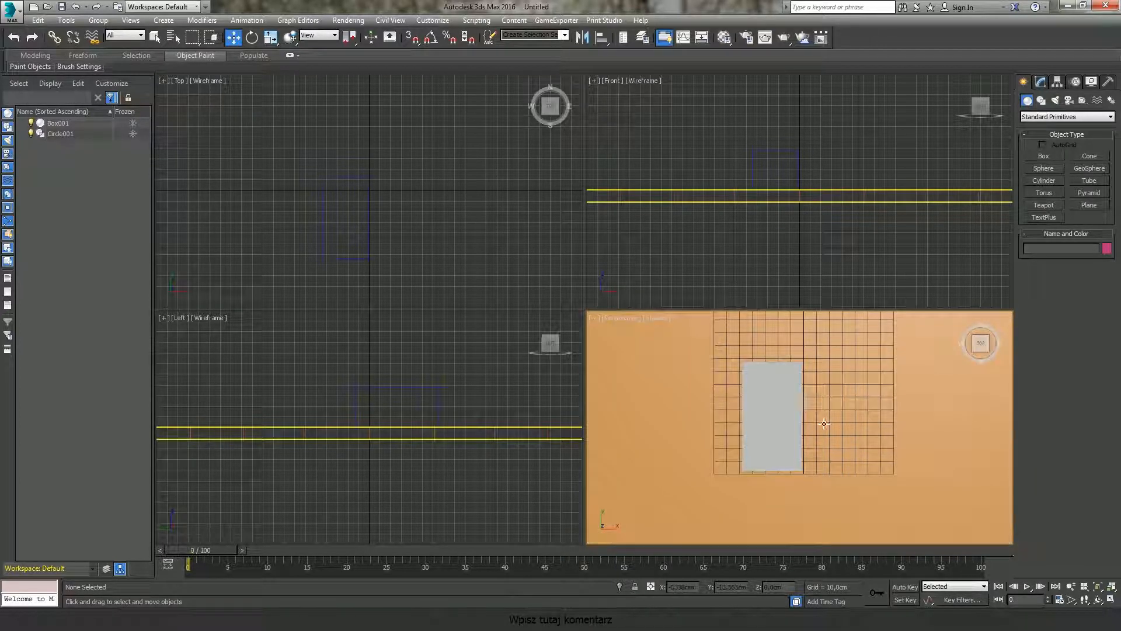
pyautogui.moveTo(824, 424)
pyautogui.keyDown('alt'); pyautogui.mouseDown(button='middle')
pyautogui.moveTo(771, 340)
pyautogui.moveTo(660, 355)
pyautogui.moveTo(734, 407)
pyautogui.moveTo(770, 397)
pyautogui.moveTo(756, 427)
pyautogui.mouseUp(button='middle'); pyautogui.keyUp('alt')
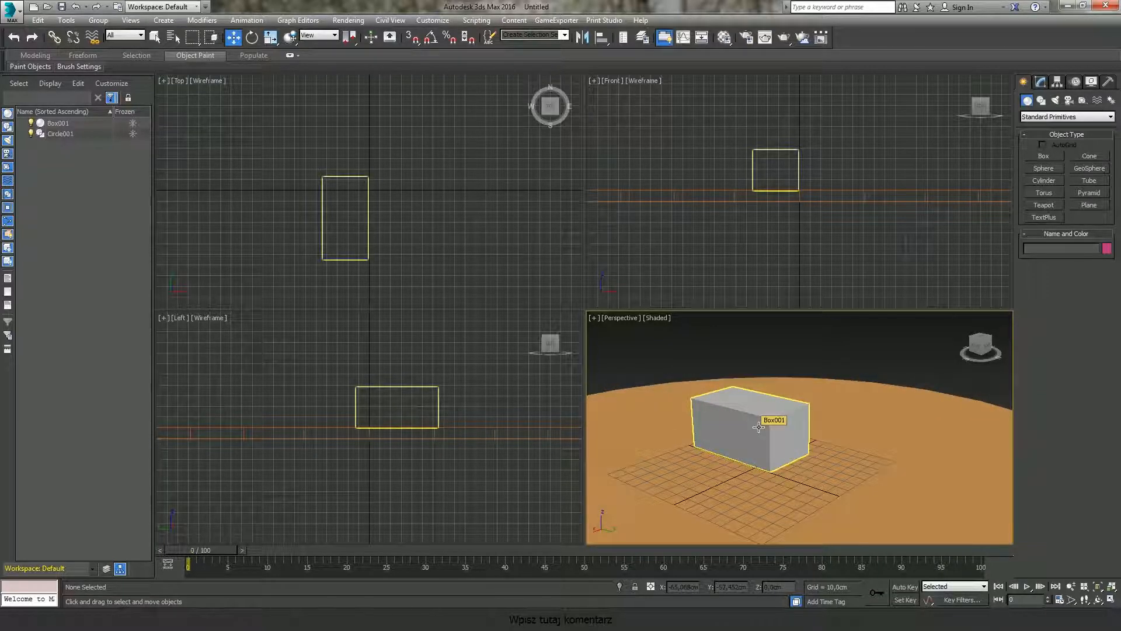
pyautogui.moveTo(838, 408); pyautogui.dragTo(857, 401, button='middle')
pyautogui.press('f')
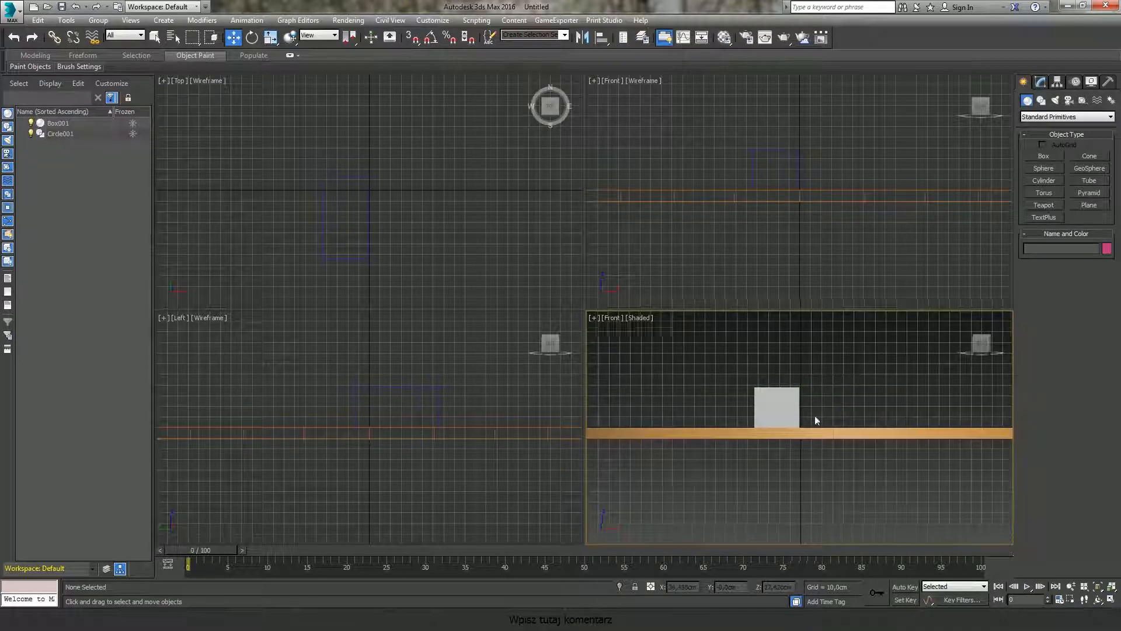
pyautogui.press('p')
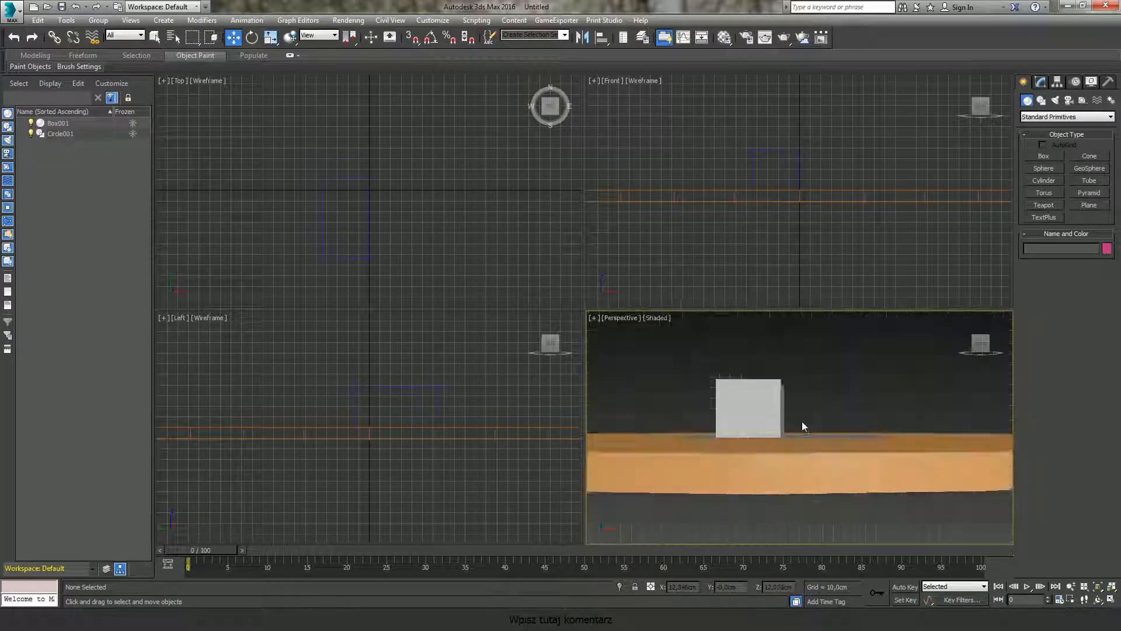
pyautogui.keyDown('alt'); pyautogui.moveTo(854, 416); pyautogui.dragTo(800, 421, button='middle'); pyautogui.keyUp('alt')
pyautogui.click(802, 418)
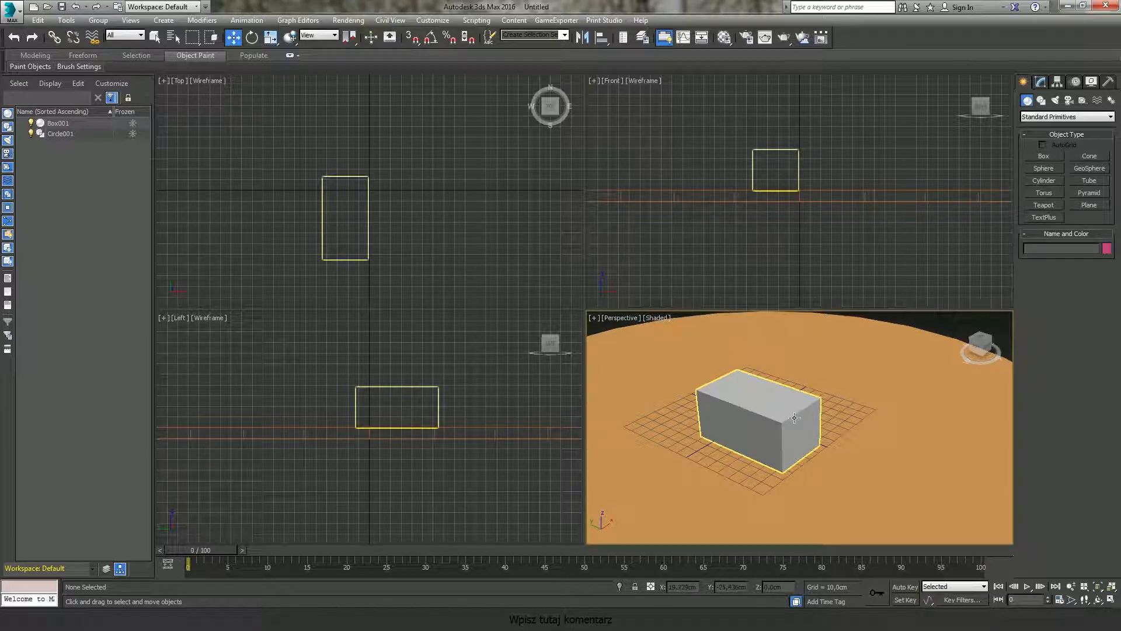
# Step: Examine the scene by panning and orbiting the perspective, top, left and front viewports
pyautogui.click(745, 313)
pyautogui.moveTo(812, 424); pyautogui.dragTo(816, 425, button='middle')
pyautogui.moveTo(740, 208); pyautogui.dragTo(752, 217, button='middle')
pyautogui.moveTo(334, 169); pyautogui.dragTo(359, 164, button='middle')
pyautogui.moveTo(333, 425)
pyautogui.mouseDown(button='middle')
pyautogui.moveTo(351, 405)
pyautogui.moveTo(327, 415)
pyautogui.mouseUp(button='middle')
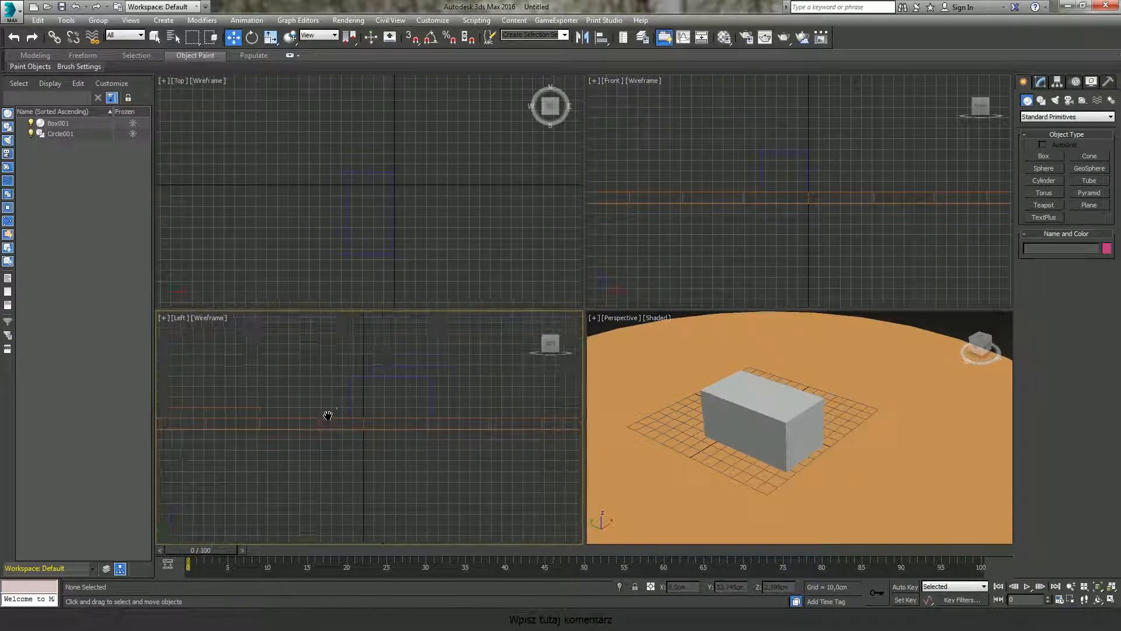
pyautogui.moveTo(392, 231); pyautogui.dragTo(386, 233, button='middle')
pyautogui.moveTo(771, 215); pyautogui.dragTo(772, 221, button='middle')
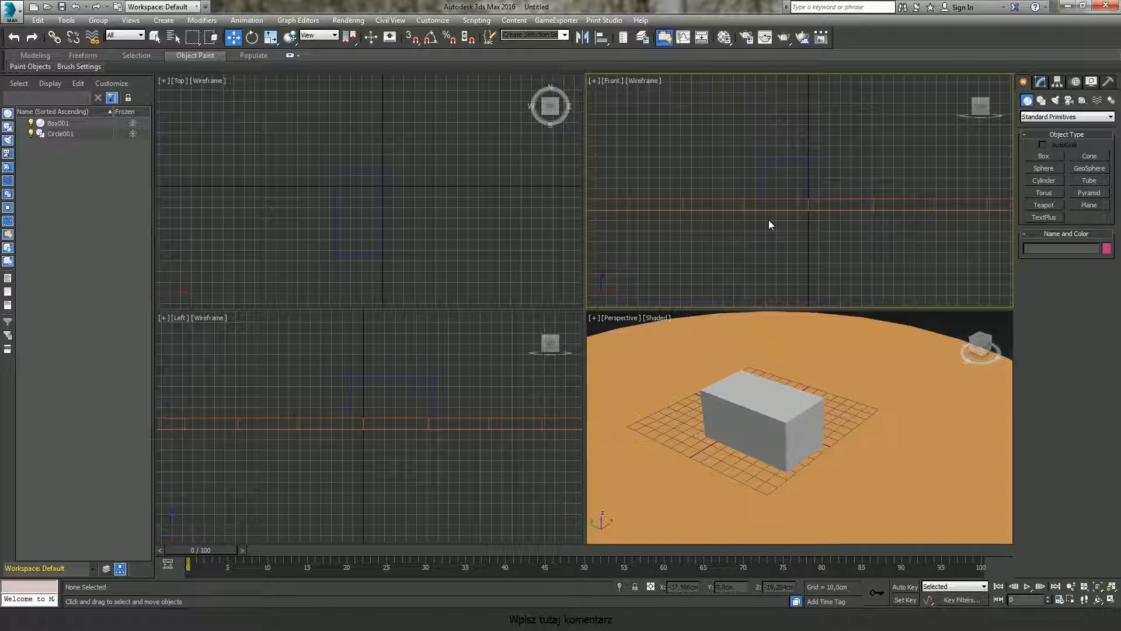
pyautogui.moveTo(758, 192); pyautogui.dragTo(785, 196, button='middle')
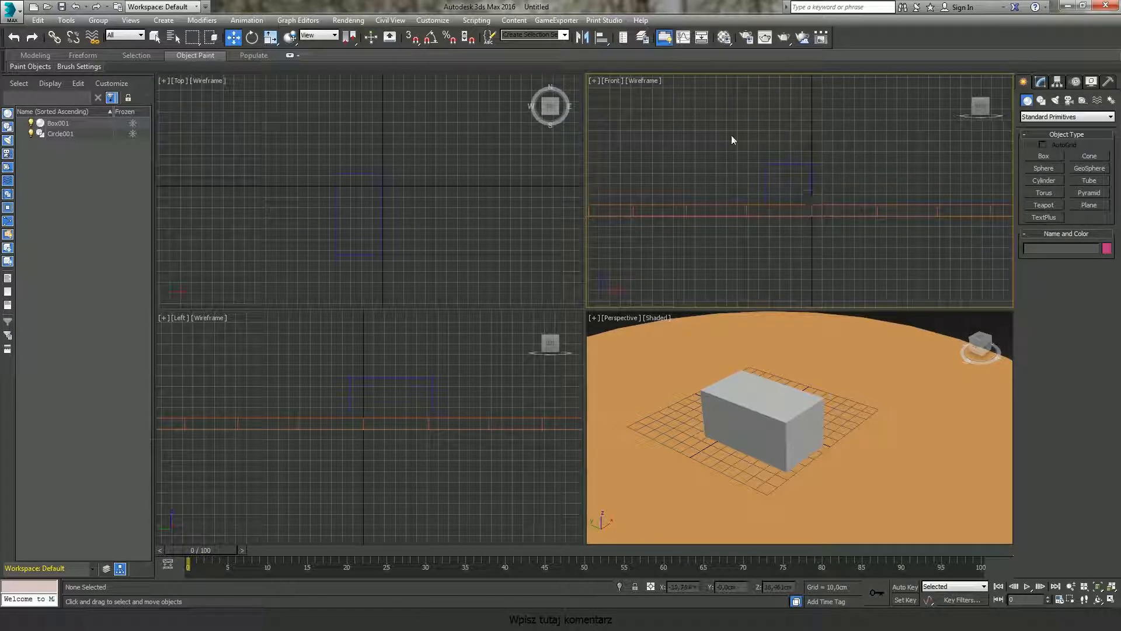
# Step: Orbit the Front viewport into an orthographic view and restore it to the Front view
pyautogui.moveTo(699, 136); pyautogui.dragTo(720, 146, button='middle')
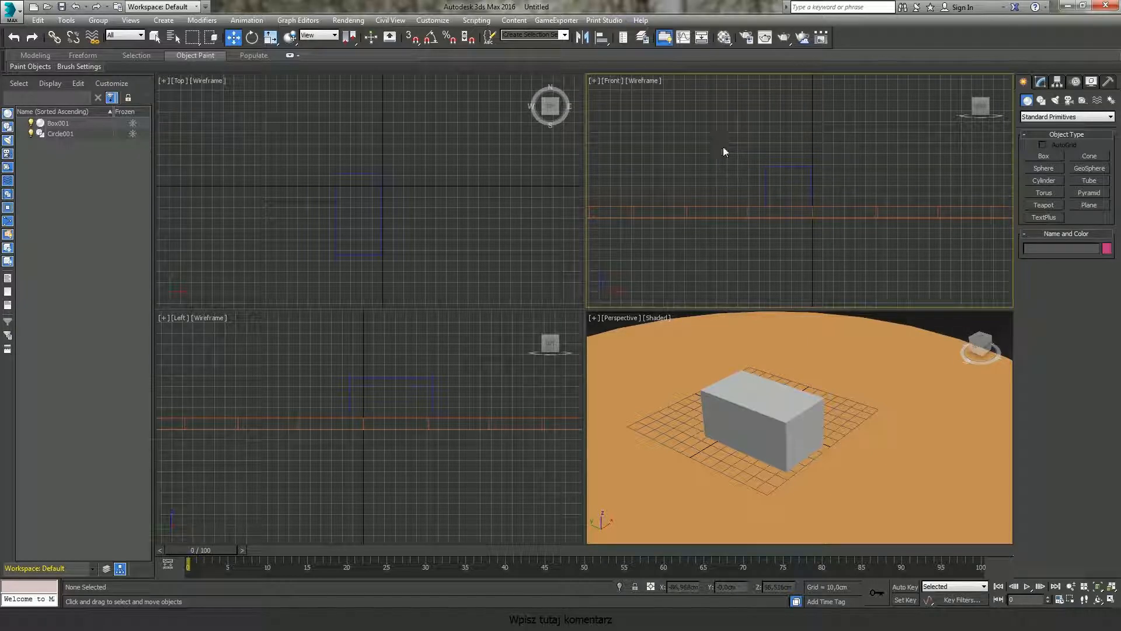
pyautogui.keyDown('alt'); pyautogui.moveTo(841, 192); pyautogui.dragTo(821, 208, button='middle'); pyautogui.keyUp('alt')
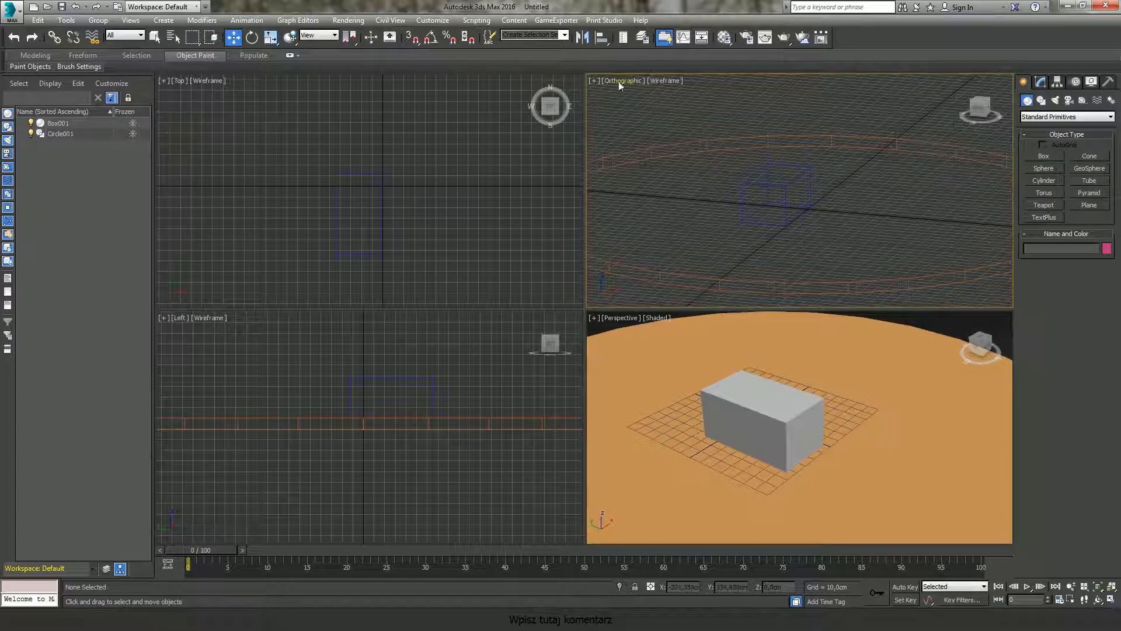
pyautogui.keyDown('alt'); pyautogui.moveTo(715, 202); pyautogui.dragTo(740, 185, button='middle'); pyautogui.keyUp('alt')
pyautogui.keyDown('alt'); pyautogui.moveTo(763, 184); pyautogui.dragTo(735, 198, button='middle'); pyautogui.keyUp('alt')
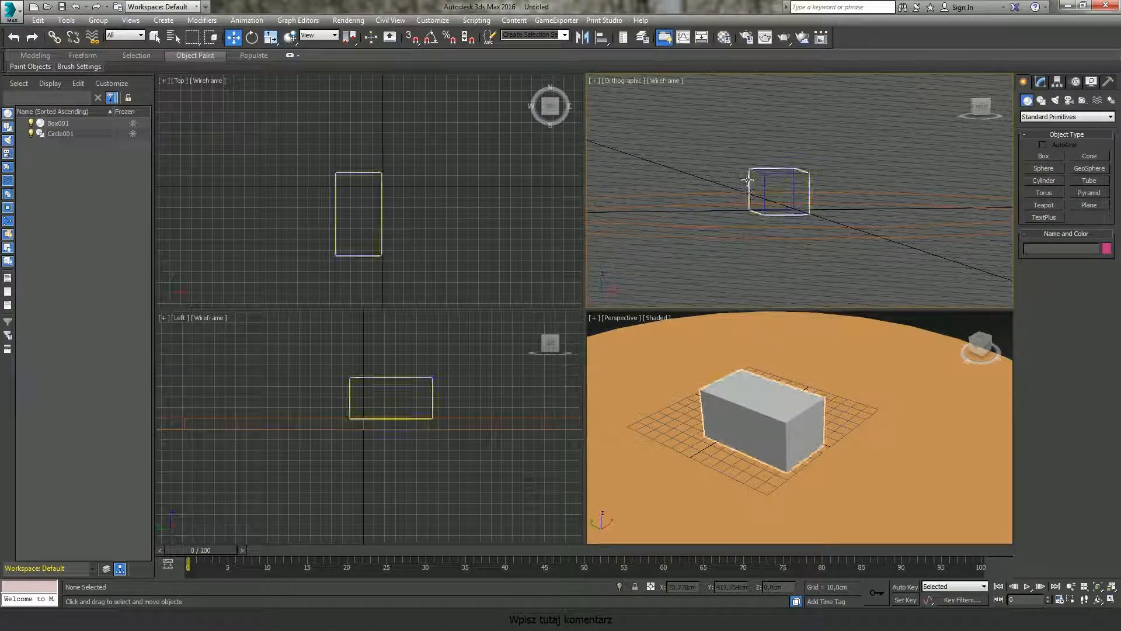
pyautogui.press('f')
pyautogui.moveTo(819, 211); pyautogui.dragTo(814, 231, button='middle')
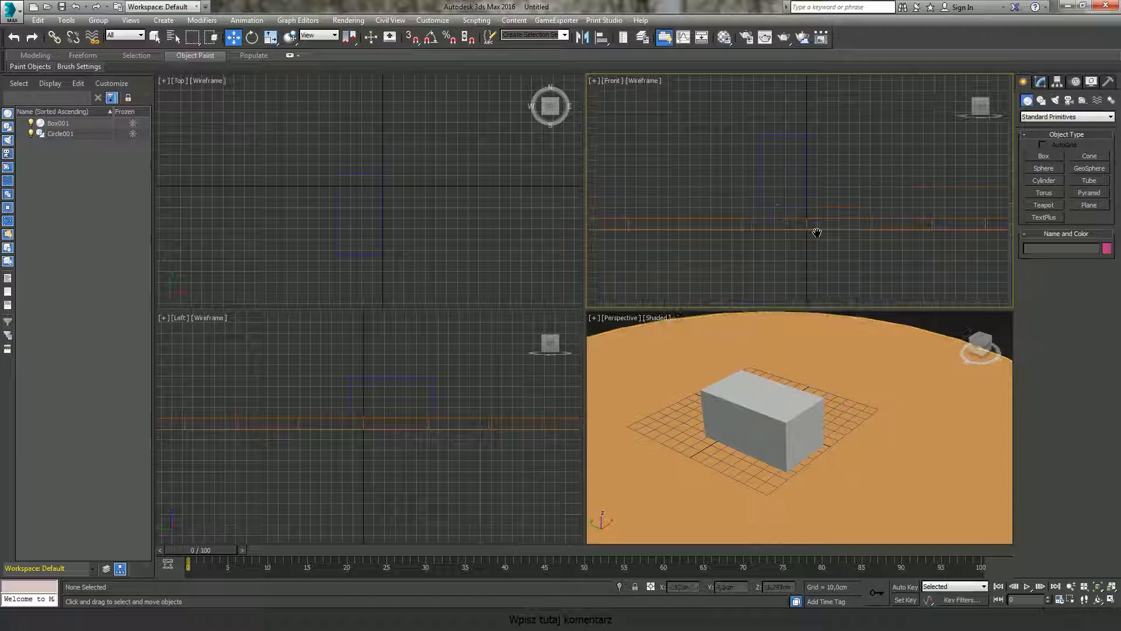
pyautogui.moveTo(752, 209); pyautogui.dragTo(777, 190, button='middle')
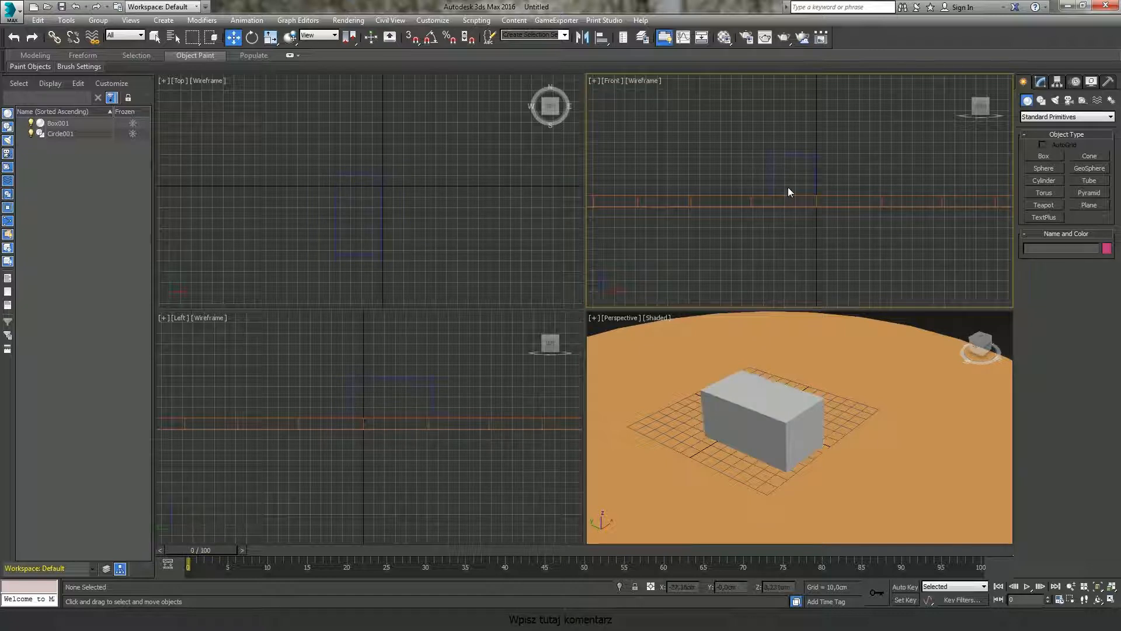
pyautogui.moveTo(794, 198); pyautogui.dragTo(790, 200, button='middle')
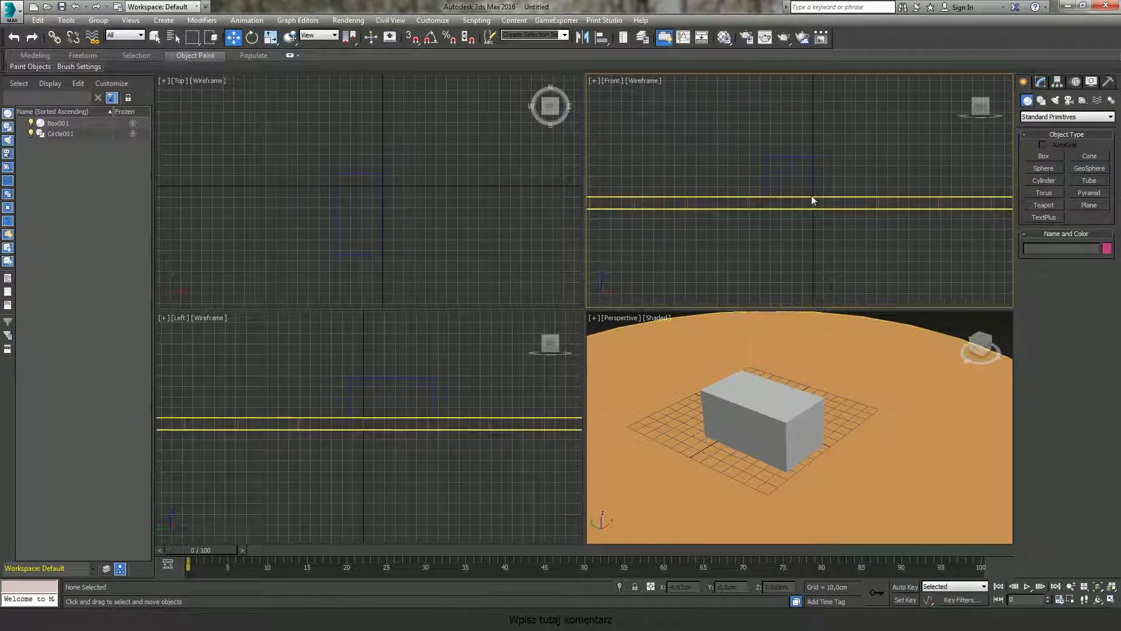
# Step: Hide the grid in the Front and Perspective viewports
pyautogui.press('g')
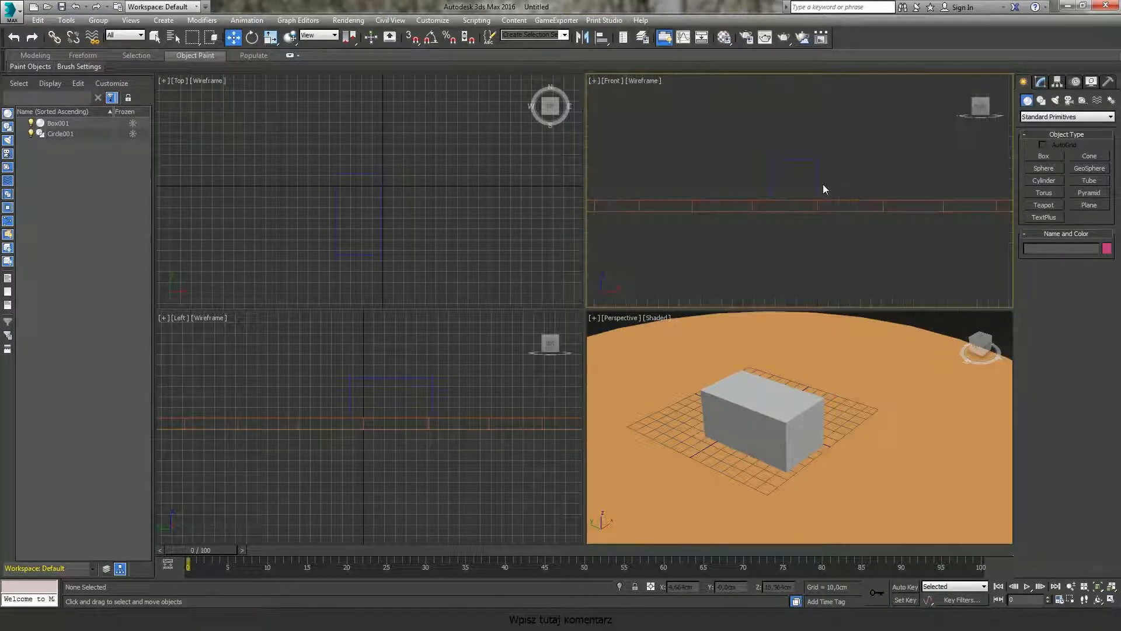
pyautogui.click(610, 320)
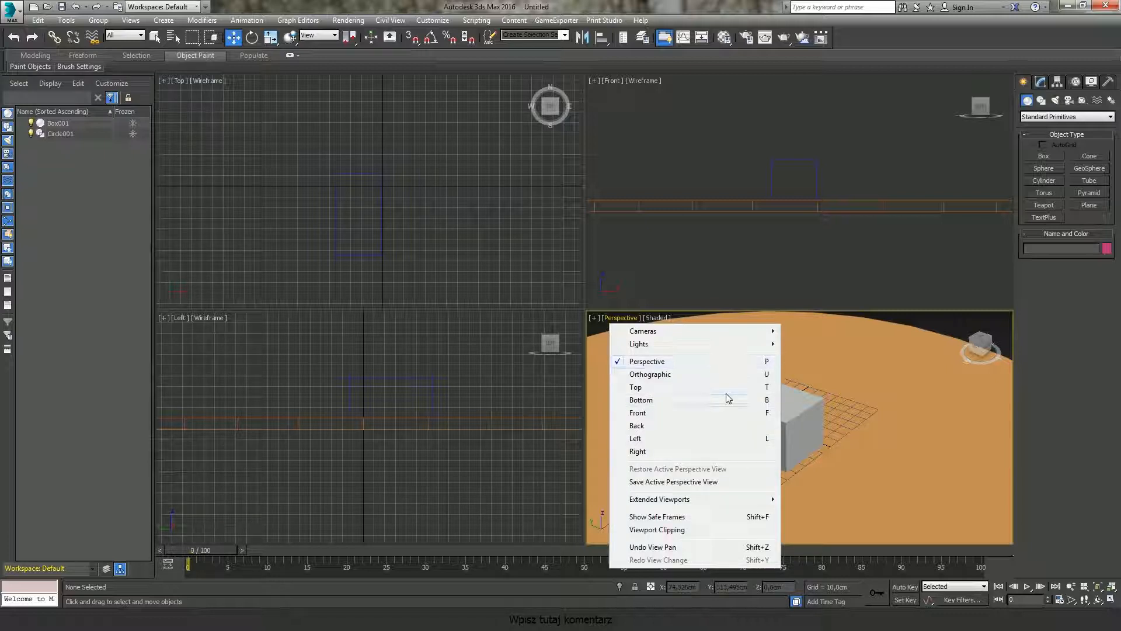
pyautogui.click(595, 319)
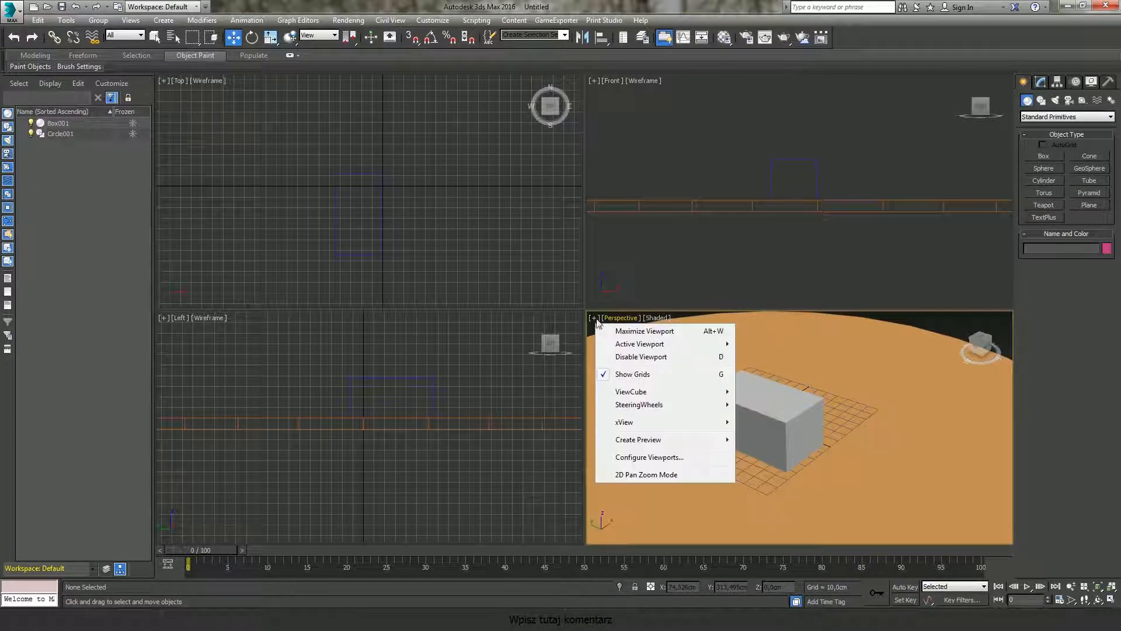
pyautogui.click(718, 375)
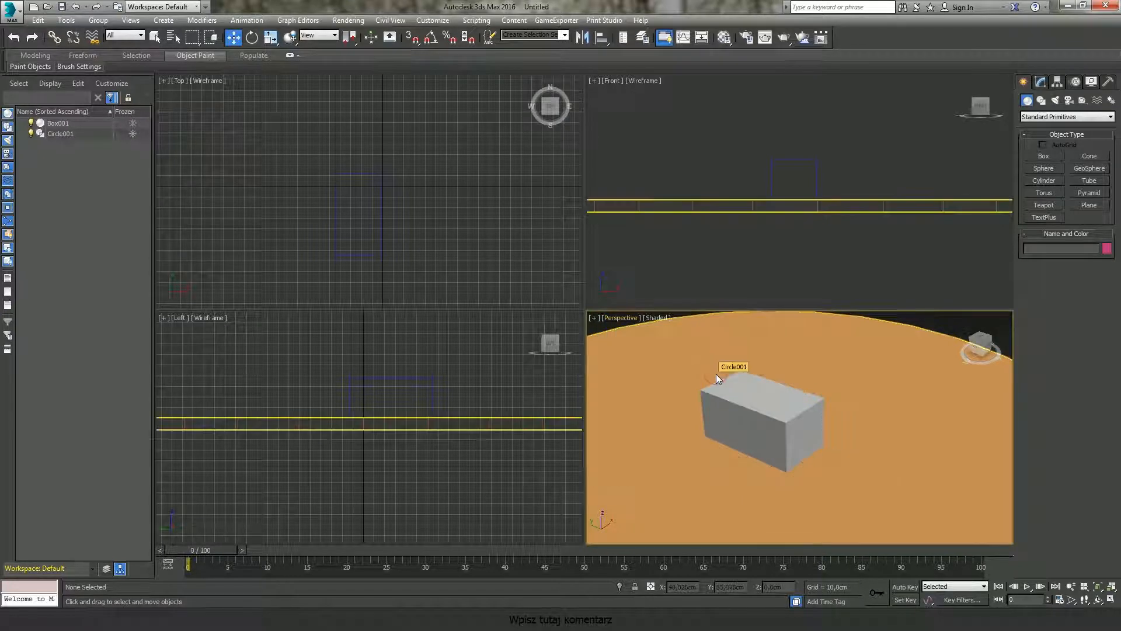
# Step: Show the Front viewport's grid and hide it again
pyautogui.click(721, 149)
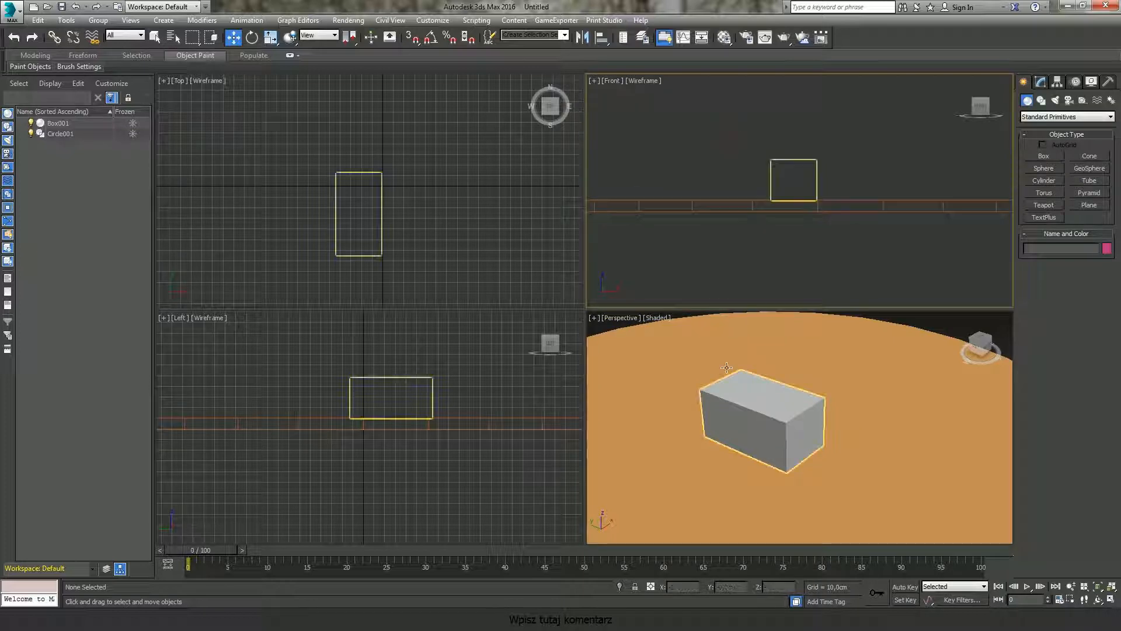
pyautogui.click(593, 81)
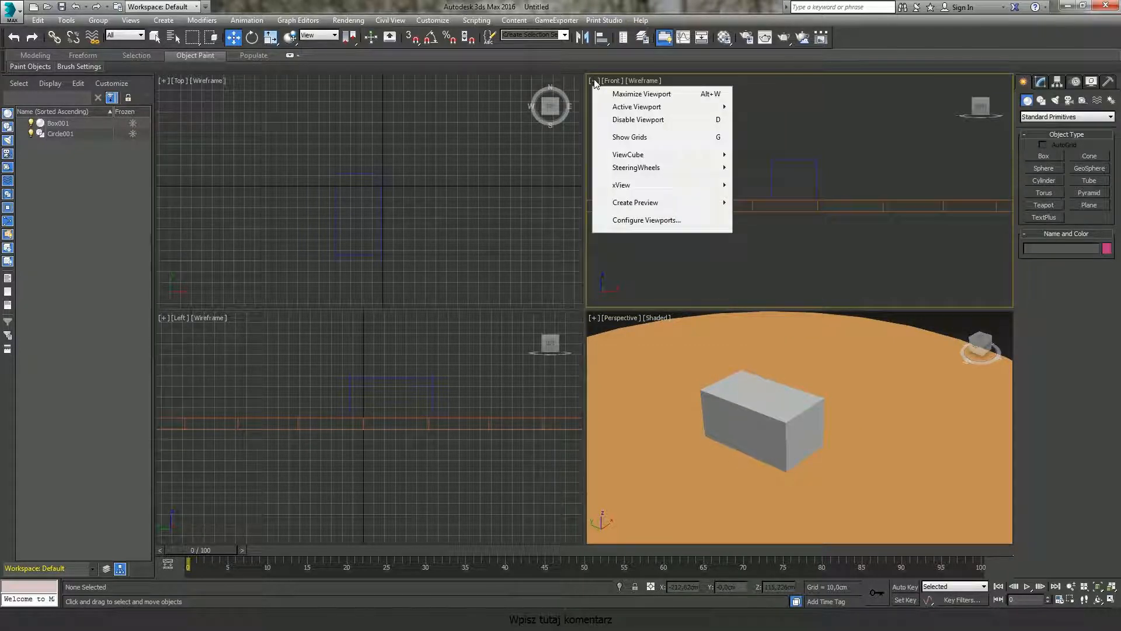
pyautogui.moveTo(663, 172)
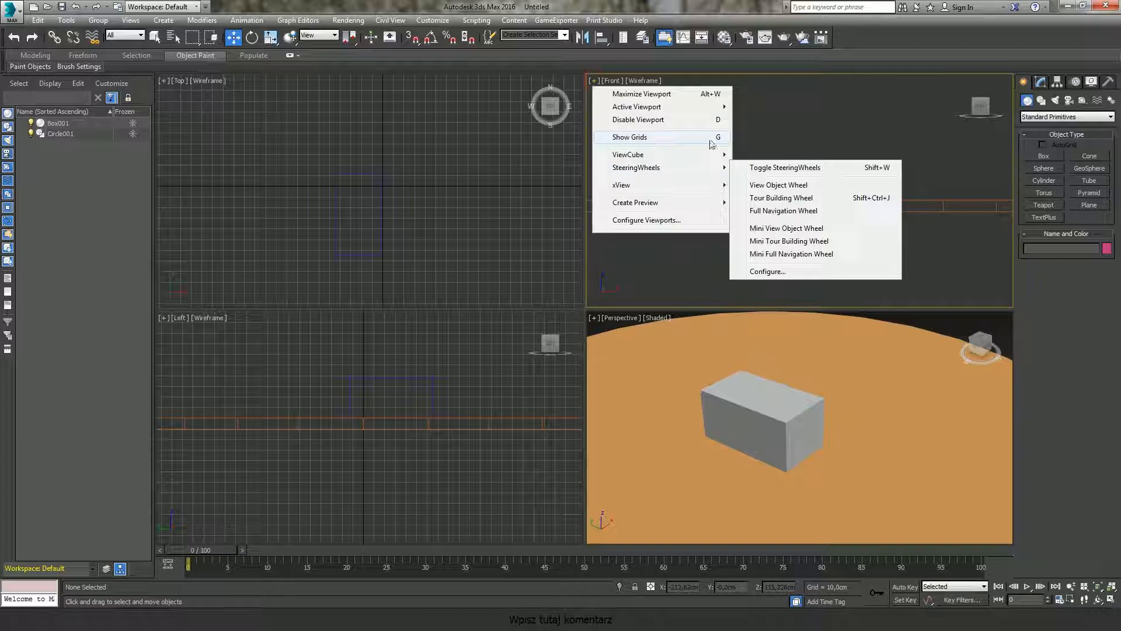
pyautogui.click(714, 137)
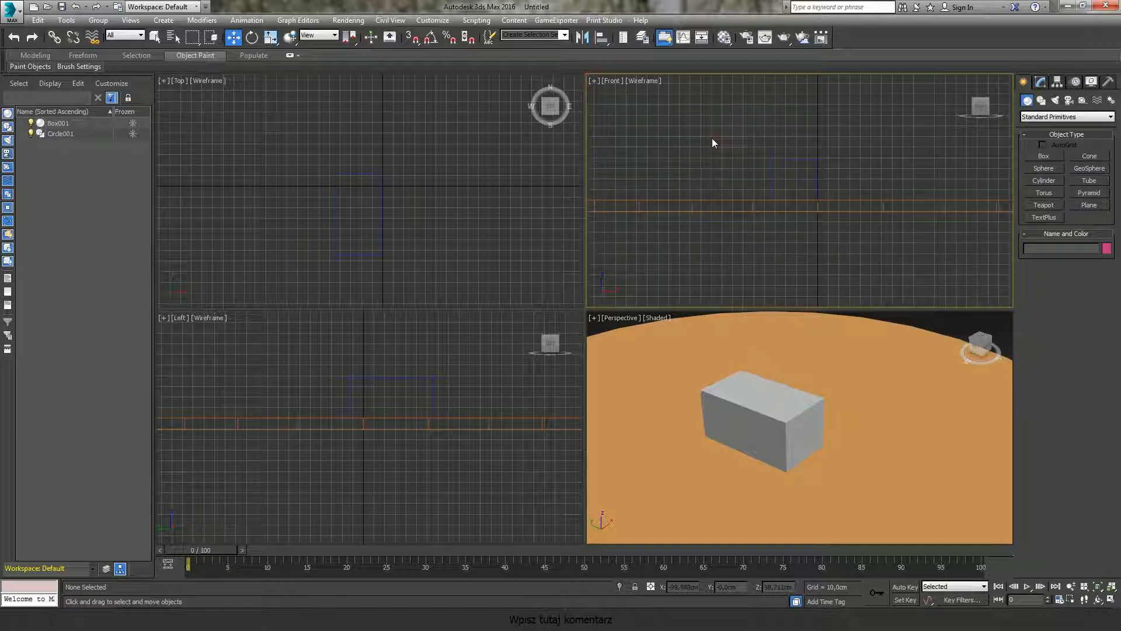
pyautogui.click(595, 81)
pyautogui.click(627, 135)
# Step: Orbit the Front viewport and set its display mode to Shaded
pyautogui.moveTo(781, 232); pyautogui.dragTo(828, 223, button='middle')
pyautogui.press('F3')
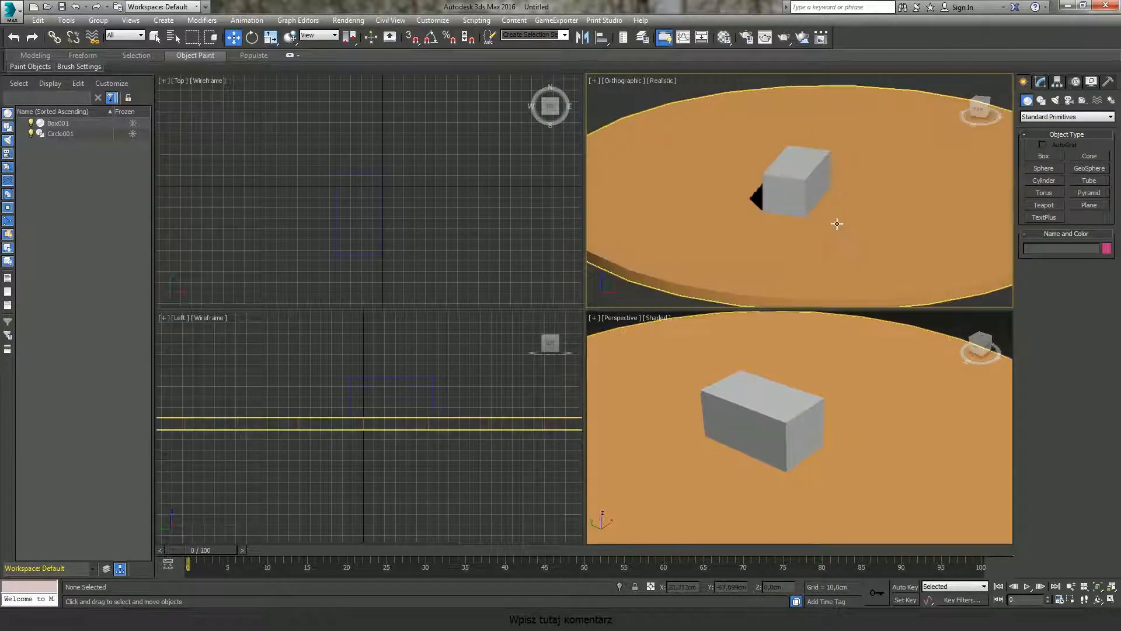
pyautogui.click(662, 81)
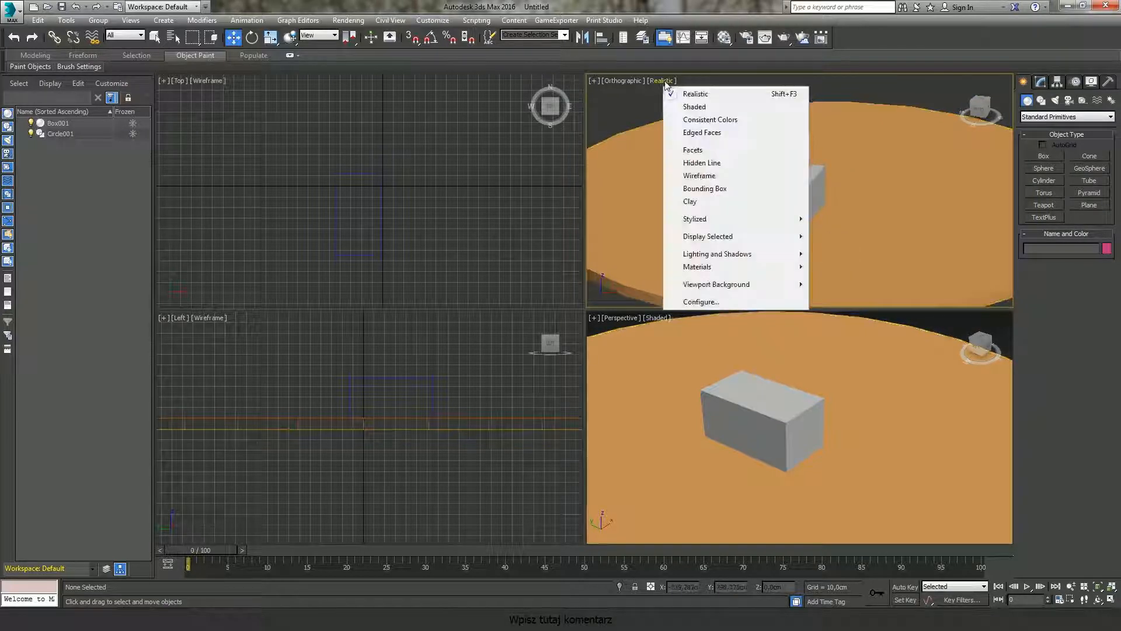
pyautogui.click(689, 105)
pyautogui.keyDown('alt'); pyautogui.moveTo(764, 183); pyautogui.dragTo(772, 233, button='middle'); pyautogui.keyUp('alt')
pyautogui.scroll(4, 774, 228)
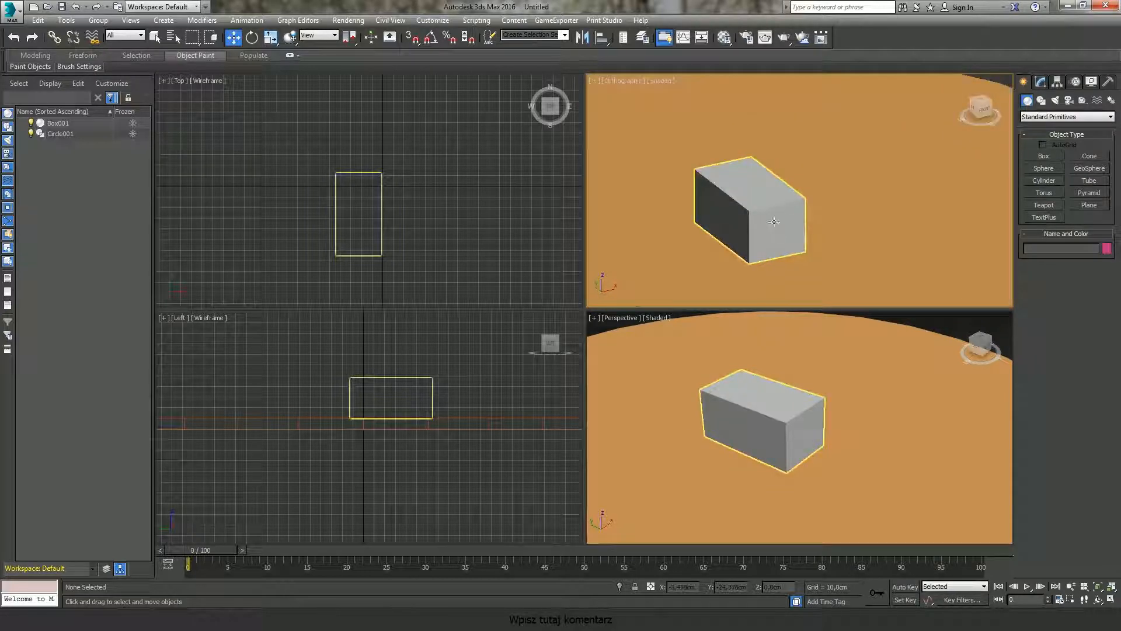
# Step: Select the box and increase its length to about 225 cm
pyautogui.keyDown('alt'); pyautogui.moveTo(807, 464); pyautogui.dragTo(778, 450, button='middle'); pyautogui.keyUp('alt')
pyautogui.click(717, 189)
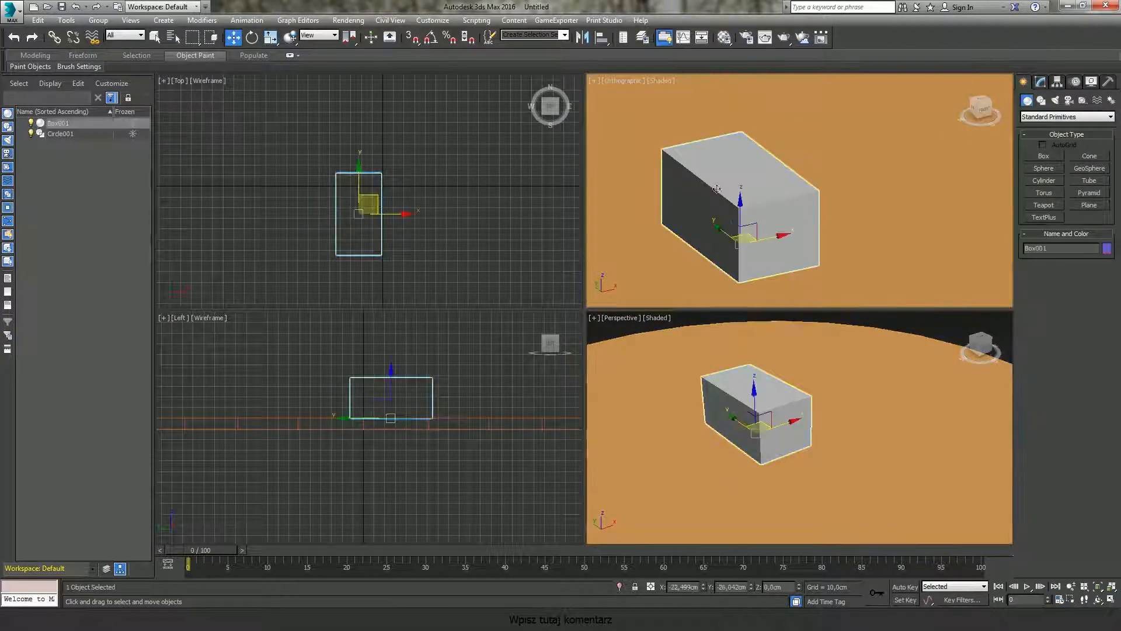
pyautogui.click(1040, 82)
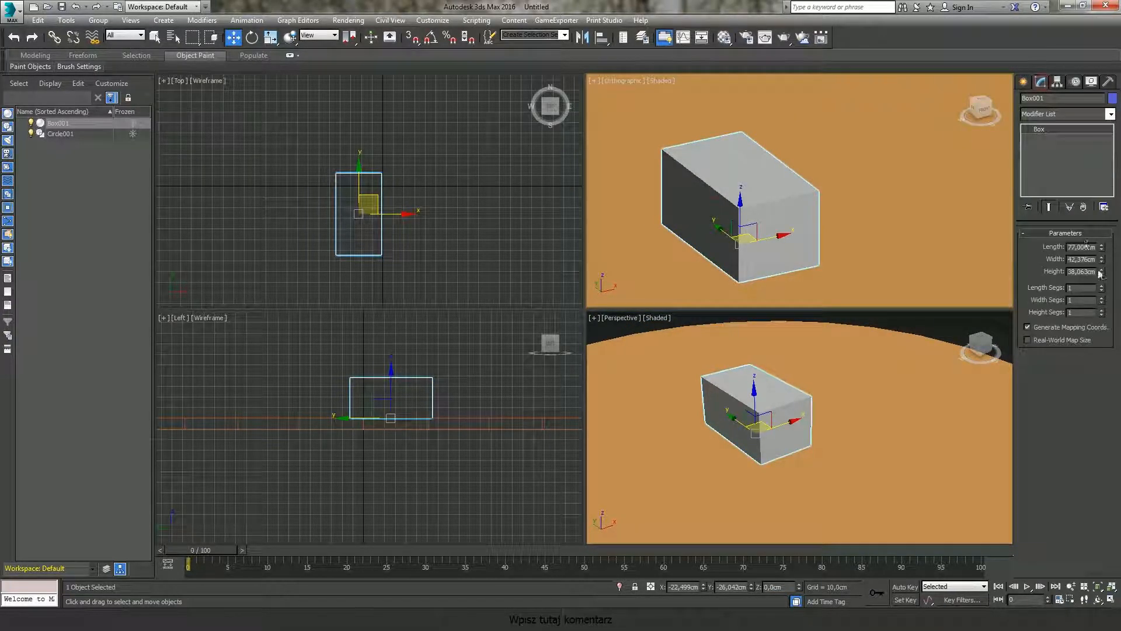
pyautogui.moveTo(1101, 247); pyautogui.dragTo(1097, 131)
pyautogui.scroll(-2, 784, 189)
pyautogui.moveTo(785, 189); pyautogui.dragTo(824, 164, button='middle')
pyautogui.keyDown('alt'); pyautogui.moveTo(873, 209); pyautogui.dragTo(839, 228, button='middle'); pyautogui.keyUp('alt')
pyautogui.keyDown('alt'); pyautogui.moveTo(860, 427); pyautogui.dragTo(830, 415, button='middle'); pyautogui.keyUp('alt')
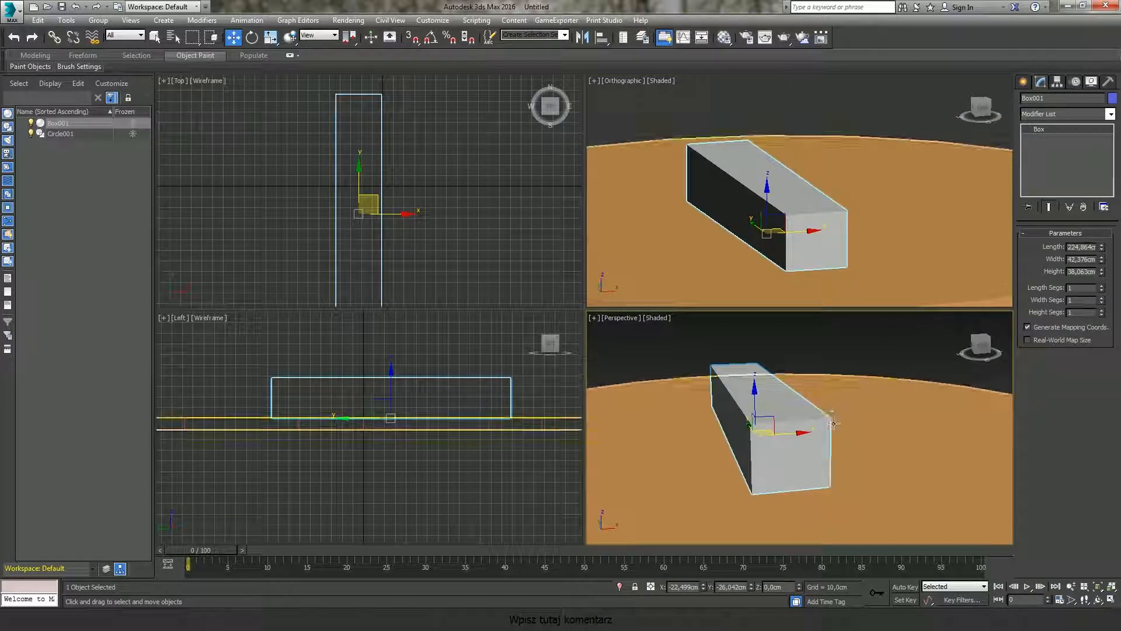
# Step: Increase the box's length to about 416 cm
pyautogui.moveTo(1102, 251); pyautogui.dragTo(1100, 190)
pyautogui.moveTo(858, 447); pyautogui.dragTo(851, 431, button='middle')
pyautogui.keyDown('alt'); pyautogui.moveTo(821, 237); pyautogui.dragTo(842, 197, button='middle'); pyautogui.keyUp('alt')
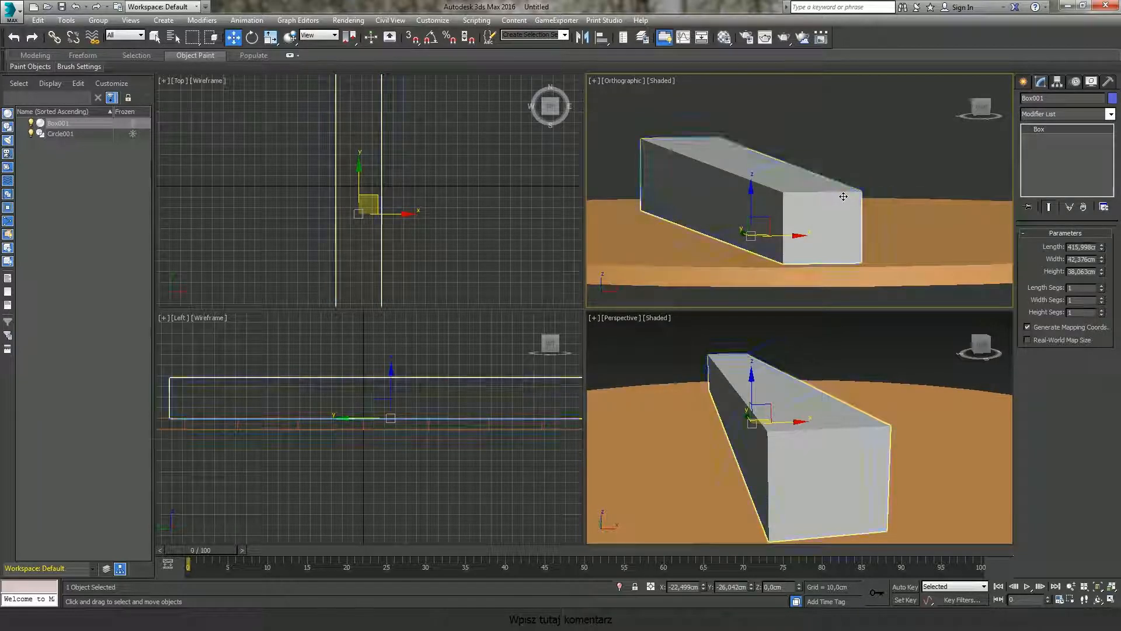
pyautogui.moveTo(783, 150); pyautogui.dragTo(788, 137, button='middle')
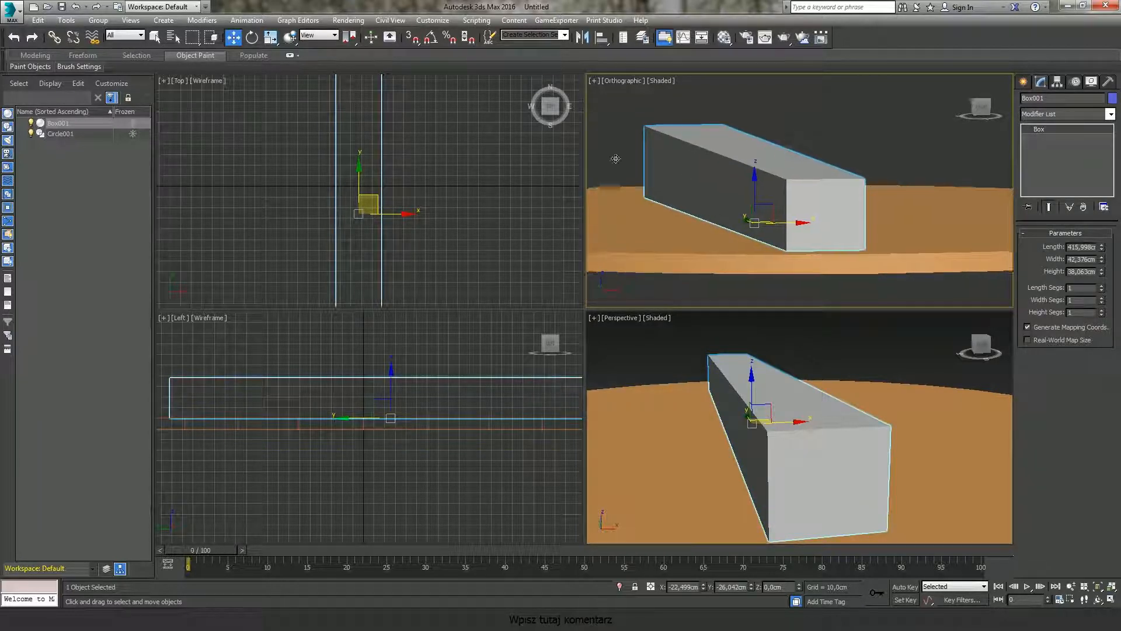
# Step: Examine the lengthened box by orbiting, zooming and panning the viewports, returning the upper-right viewport to Front wireframe
pyautogui.moveTo(762, 198); pyautogui.dragTo(762, 201, button='middle')
pyautogui.press('f')
pyautogui.scroll(6, 783, 192)
pyautogui.moveTo(791, 206); pyautogui.dragTo(795, 224, button='middle')
pyautogui.press('F3')
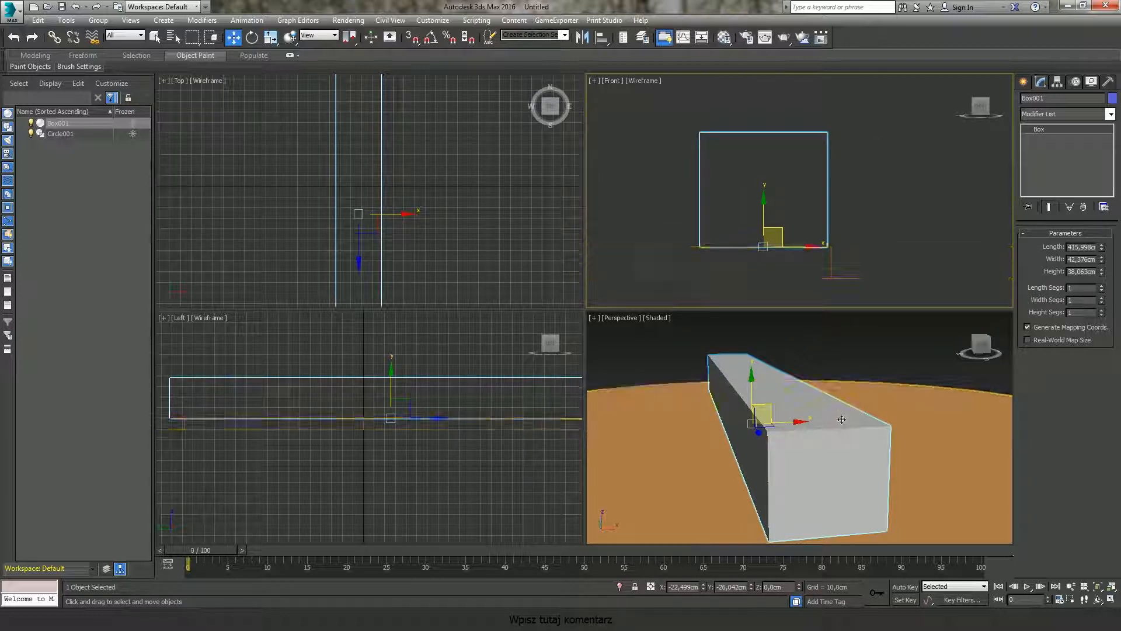
pyautogui.keyDown('alt'); pyautogui.moveTo(865, 365); pyautogui.dragTo(832, 421, button='middle'); pyautogui.keyUp('alt')
pyautogui.moveTo(773, 200); pyautogui.dragTo(727, 181, button='middle')
pyautogui.keyDown('alt'); pyautogui.moveTo(692, 139); pyautogui.dragTo(768, 172, button='middle'); pyautogui.keyUp('alt')
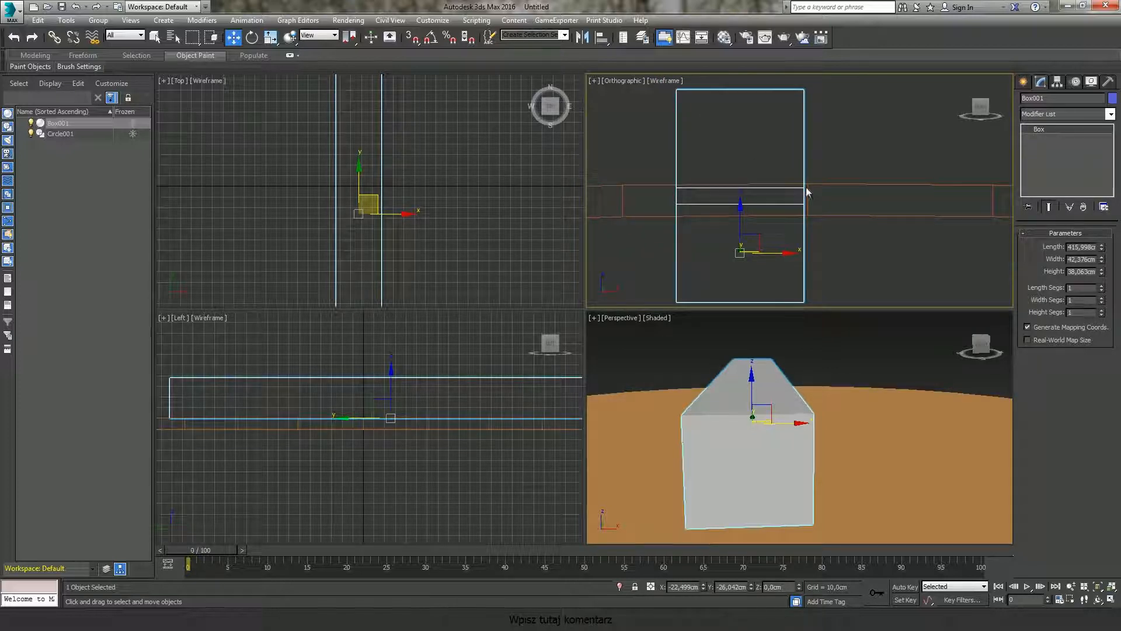
pyautogui.keyDown('alt'); pyautogui.moveTo(776, 409); pyautogui.dragTo(769, 430, button='middle'); pyautogui.keyUp('alt')
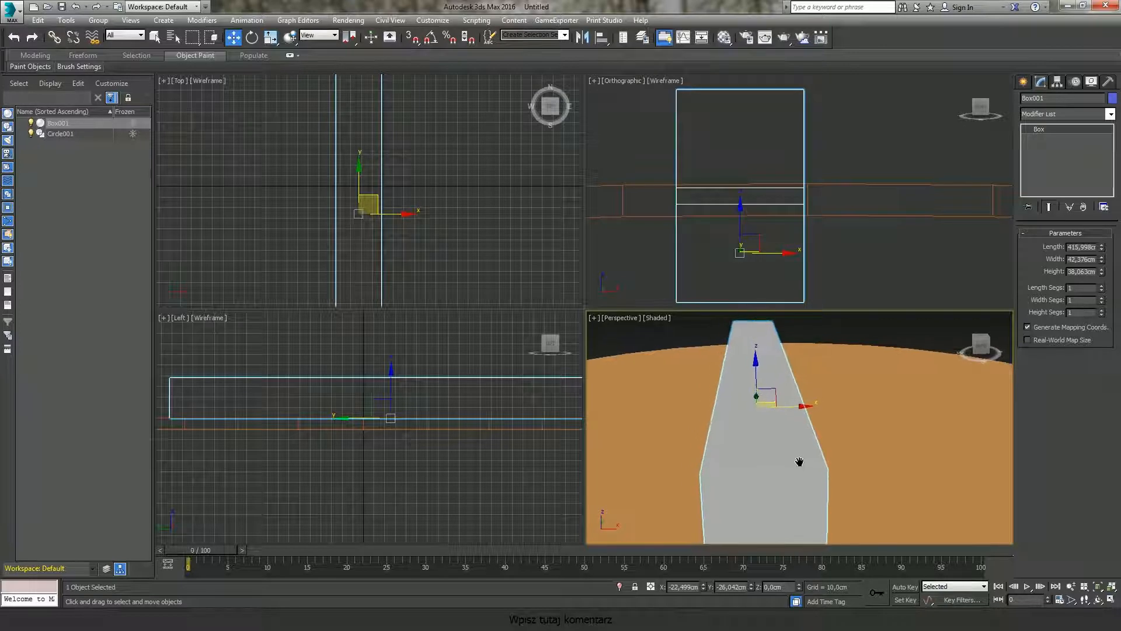
pyautogui.moveTo(748, 160)
pyautogui.mouseDown(button='middle')
pyautogui.moveTo(781, 150)
pyautogui.moveTo(742, 139)
pyautogui.mouseUp(button='middle')
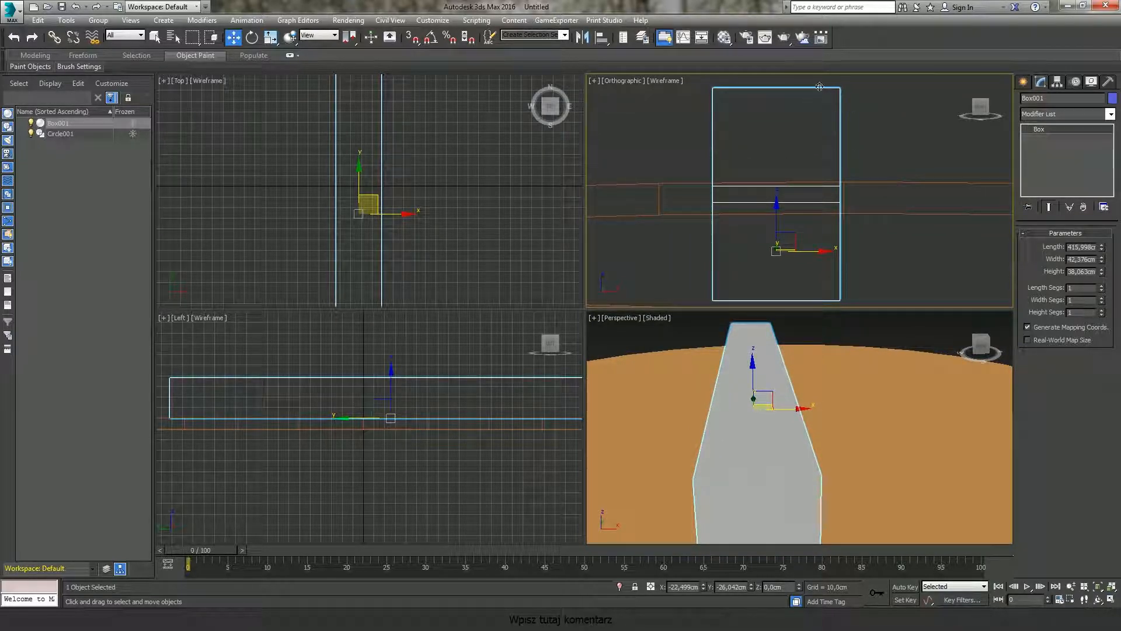
pyautogui.moveTo(816, 142); pyautogui.dragTo(808, 116, button='middle')
pyautogui.moveTo(780, 393)
pyautogui.mouseDown(button='middle')
pyautogui.moveTo(792, 425)
pyautogui.moveTo(782, 400)
pyautogui.mouseUp(button='middle')
pyautogui.moveTo(754, 202); pyautogui.dragTo(797, 173, button='middle')
pyautogui.press('f')
pyautogui.moveTo(743, 353); pyautogui.dragTo(797, 383, button='middle')
# Step: Hide the grid in the Top and Left viewports
pyautogui.rightClick(479, 237)
pyautogui.press('g')
pyautogui.rightClick(453, 424)
pyautogui.press('g')
# Step: Select the extruded circular base in the Perspective viewport
pyautogui.moveTo(798, 412); pyautogui.dragTo(808, 408, button='middle')
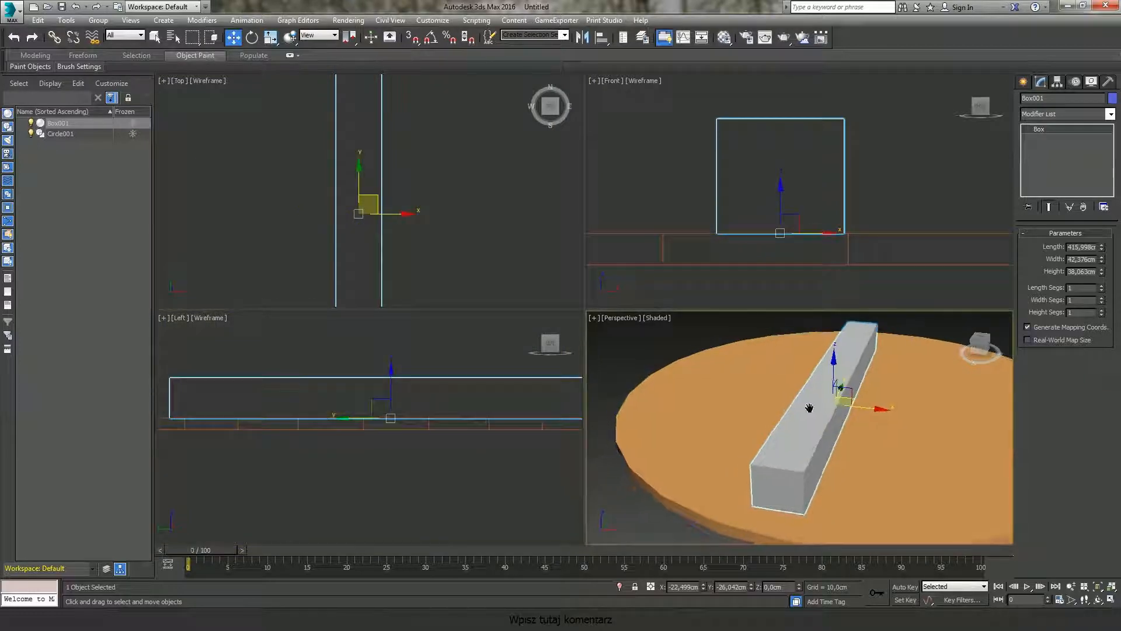
pyautogui.click(626, 321)
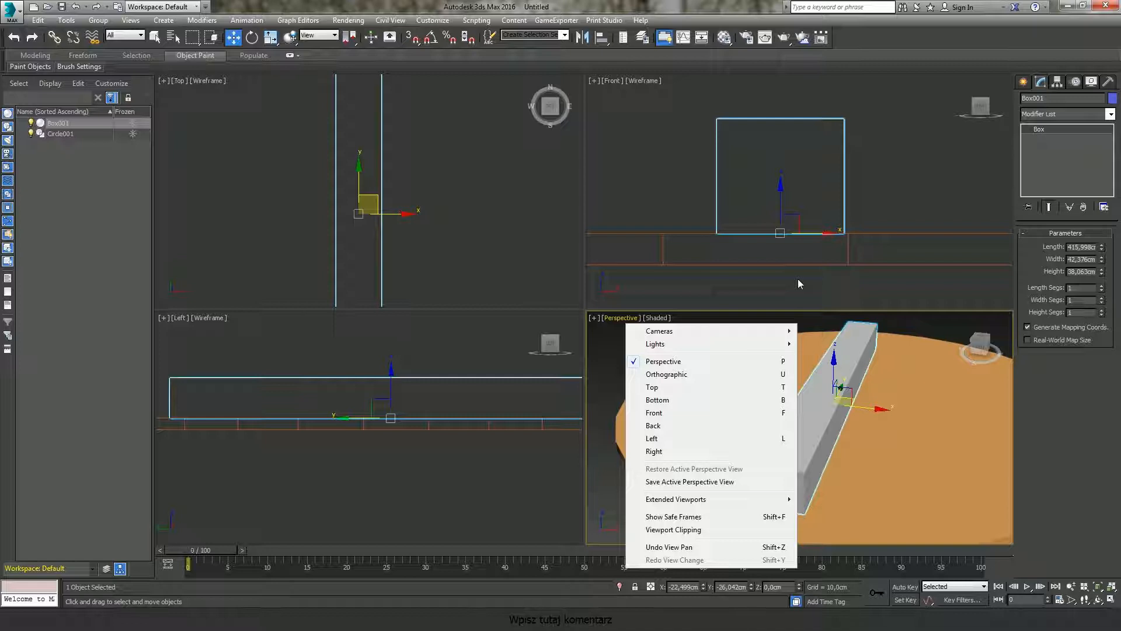
pyautogui.click(814, 342)
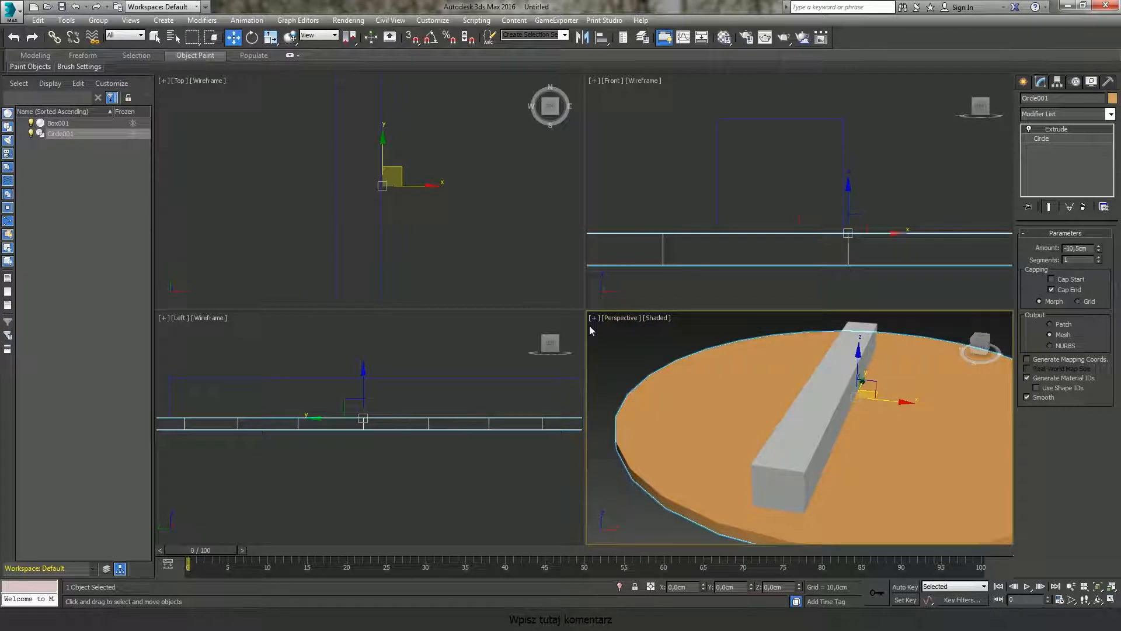
pyautogui.click(621, 318)
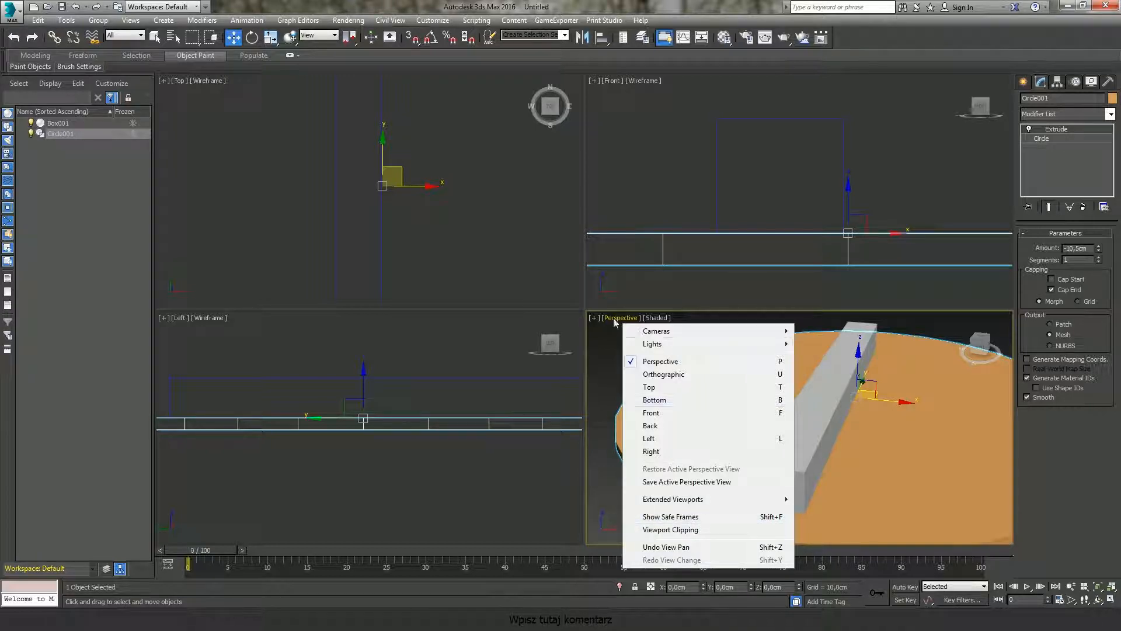
pyautogui.click(595, 318)
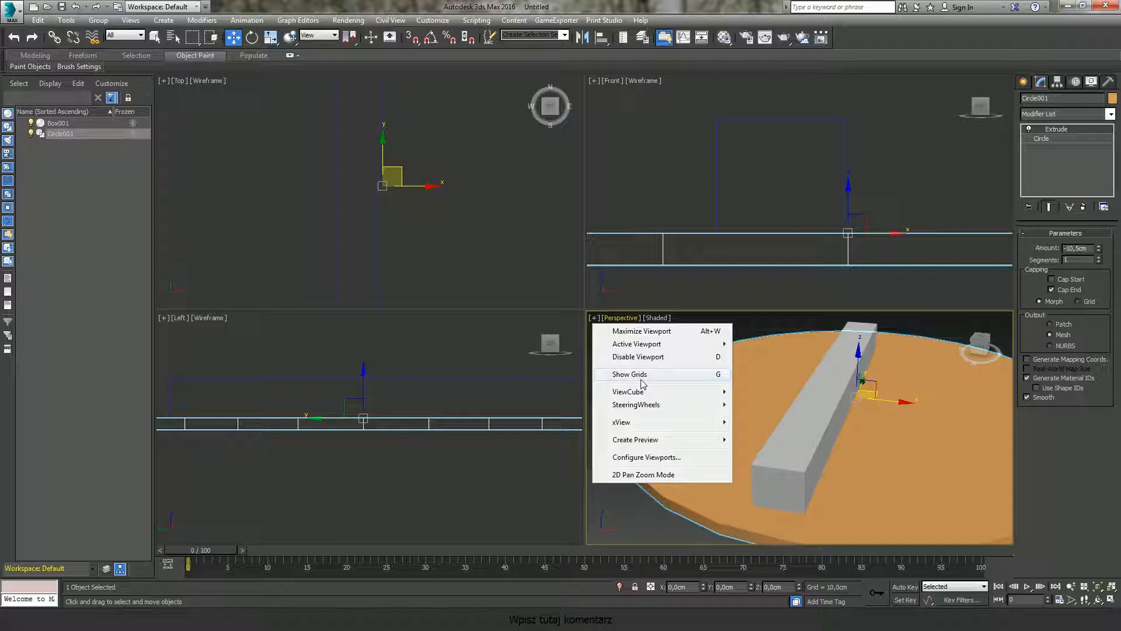
pyautogui.click(679, 458)
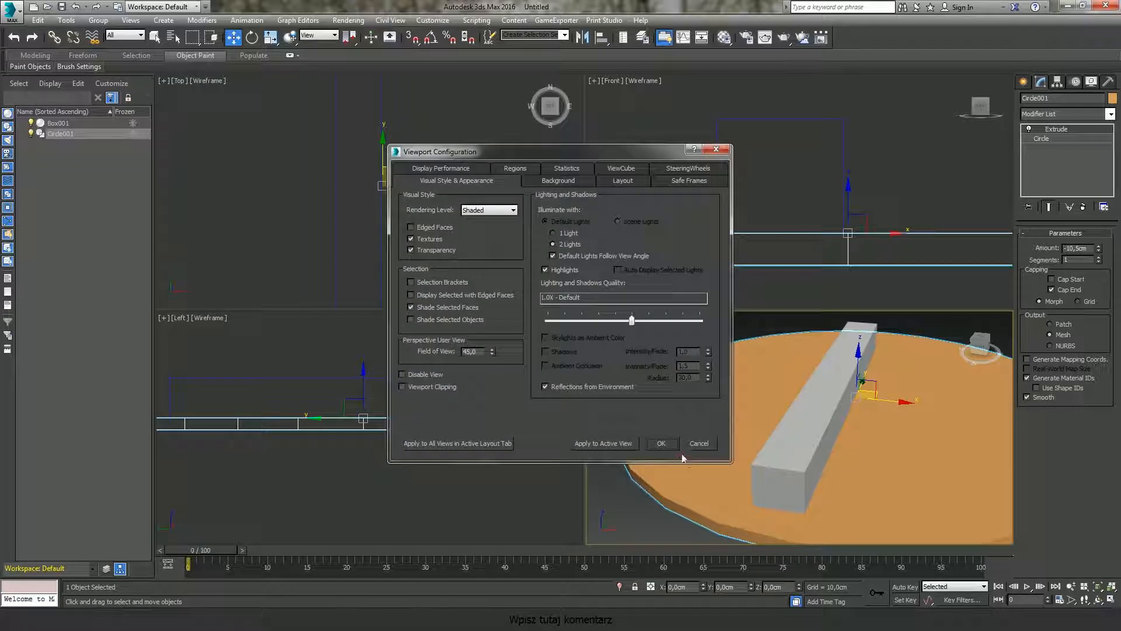
pyautogui.click(623, 181)
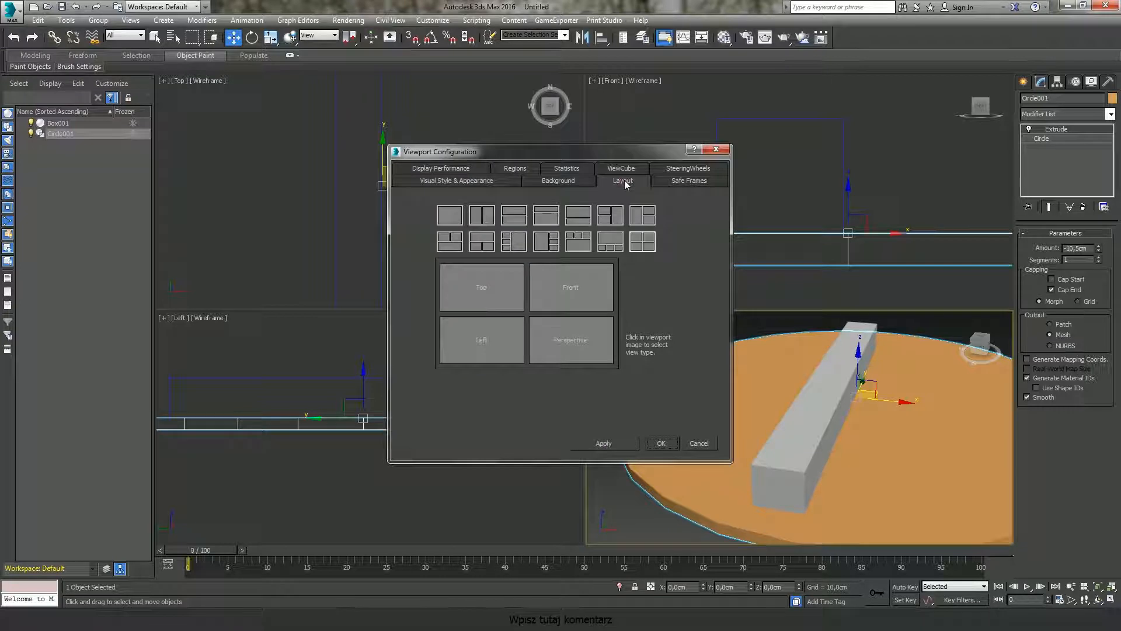
pyautogui.moveTo(624, 180); pyautogui.dragTo(587, 153)
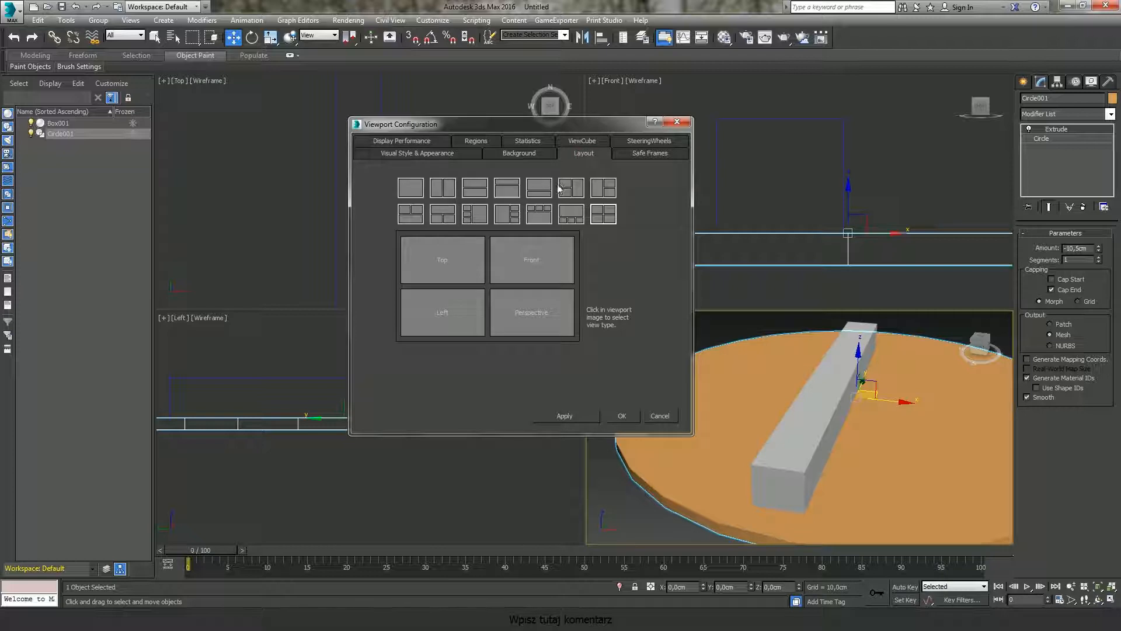
pyautogui.click(410, 189)
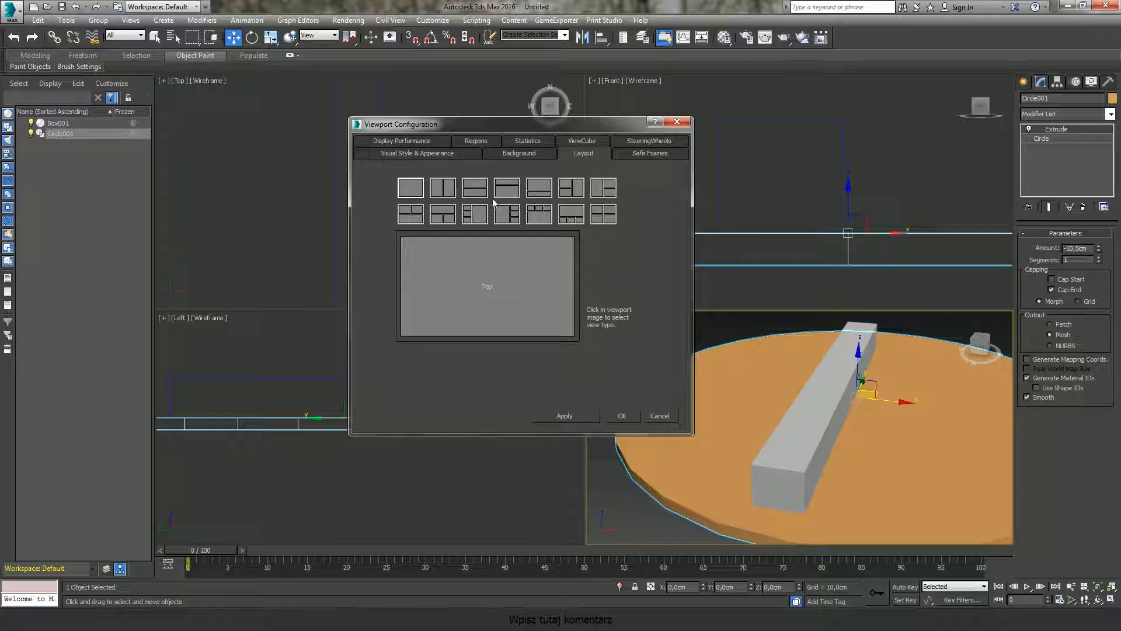
pyautogui.click(660, 416)
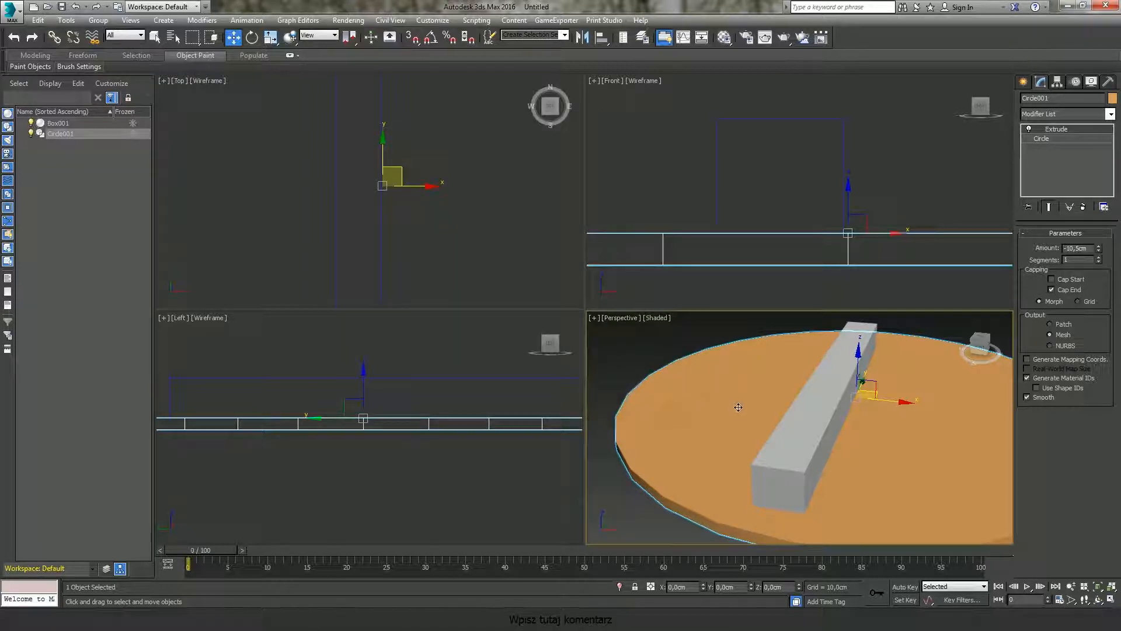
# Step: Maximize and restore the active viewport a few times
pyautogui.hotkey('alt', 'w')
pyautogui.hotkey('alt', 'w')
pyautogui.rightClick(717, 191)
pyautogui.hotkey('alt', 'w')
pyautogui.hotkey('alt', 'w')
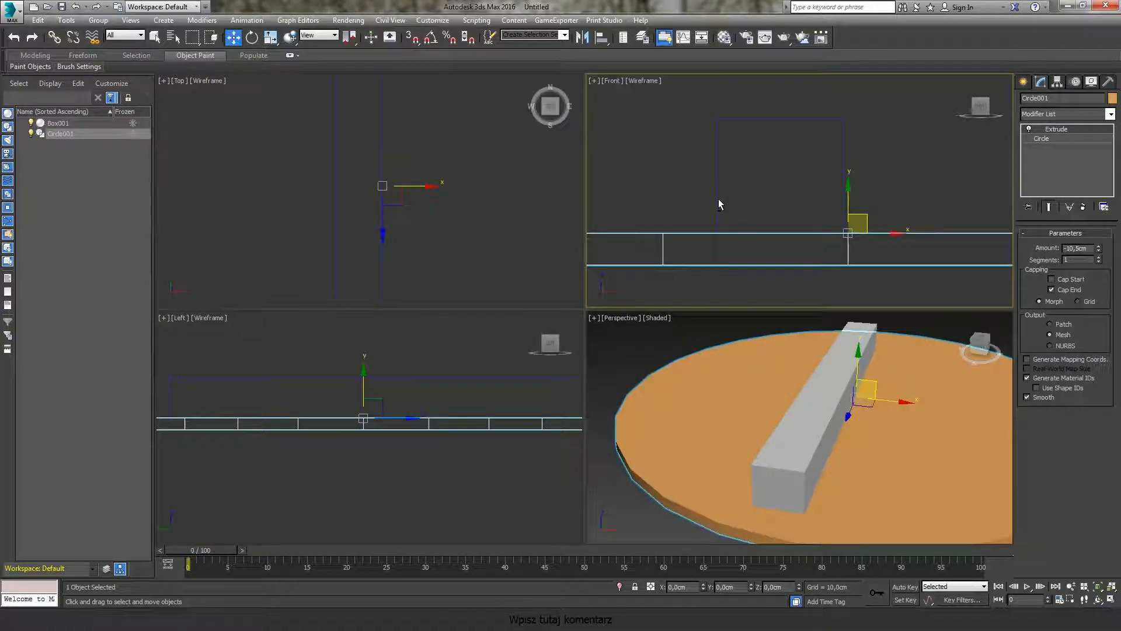
# Step: Apply a three-viewport layout with Top and Front stacked beside a large Left viewport
pyautogui.rightClick(718, 362)
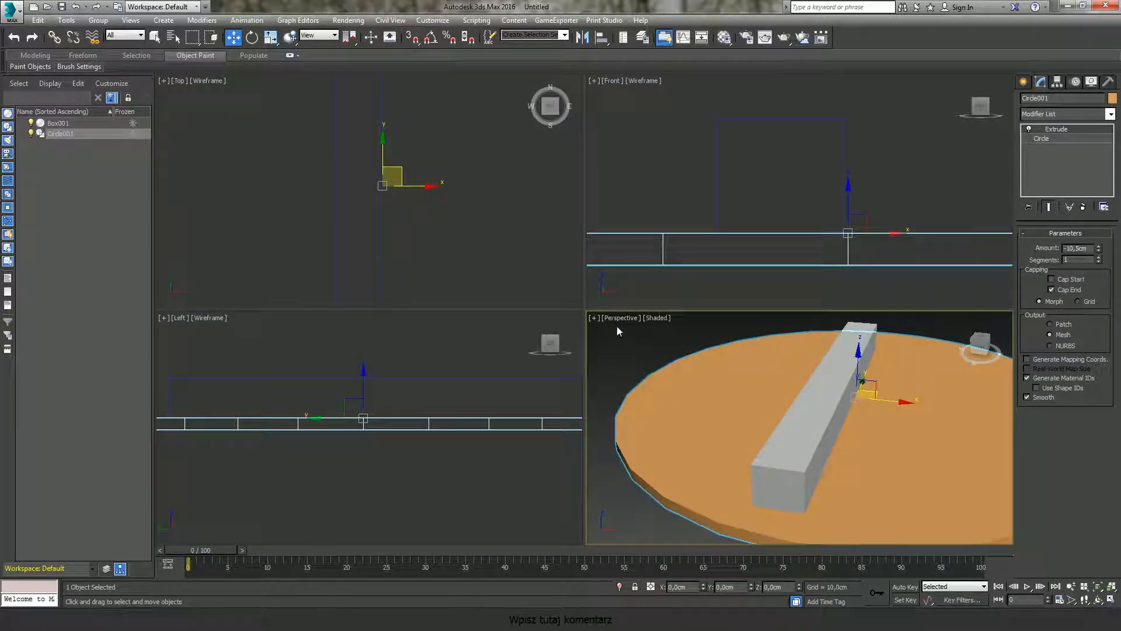
pyautogui.click(595, 323)
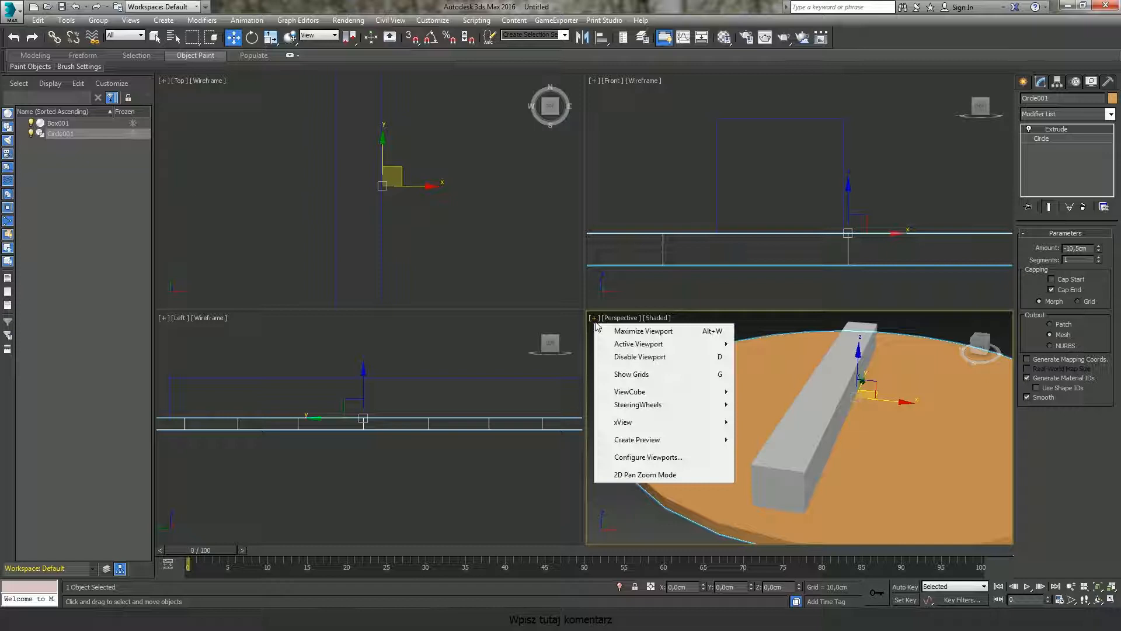
pyautogui.click(656, 455)
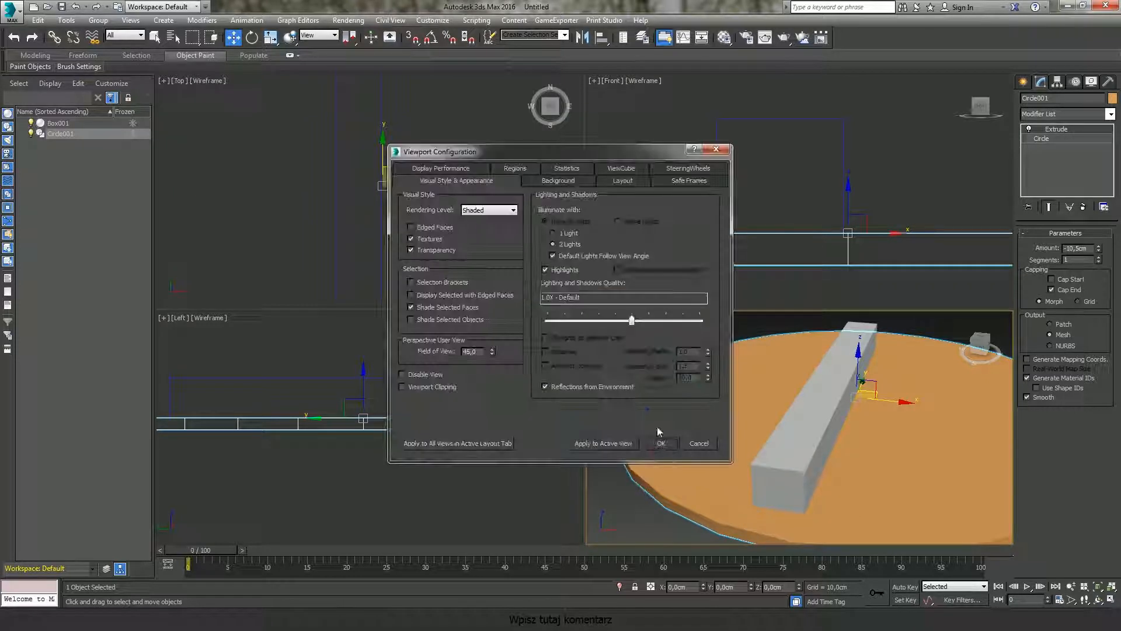
pyautogui.click(625, 179)
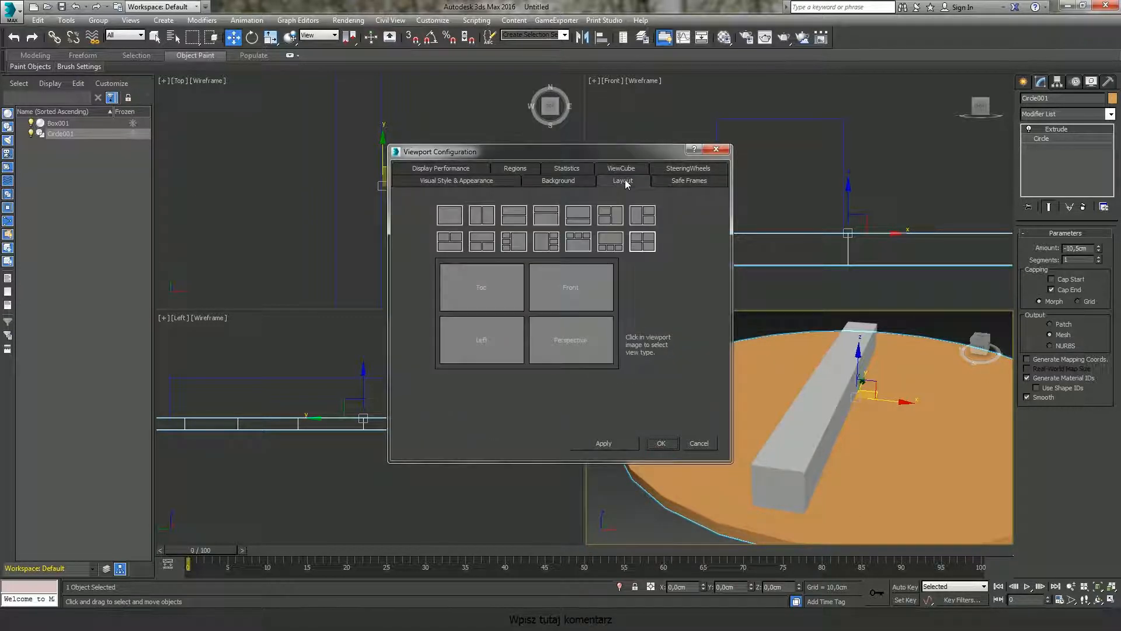
pyautogui.moveTo(557, 154); pyautogui.dragTo(388, 130)
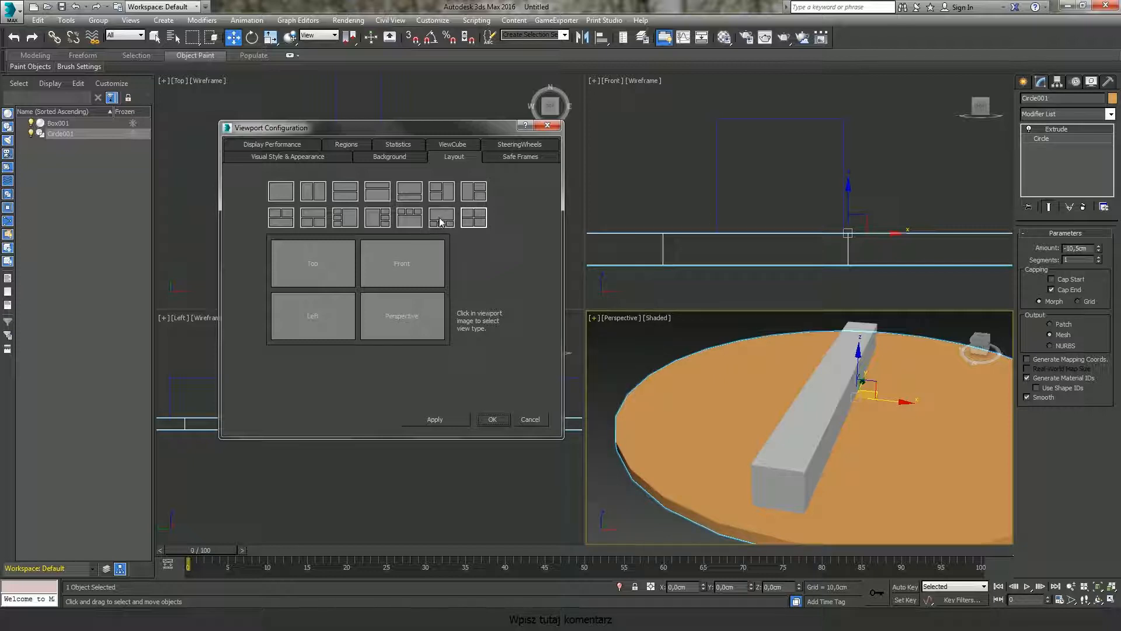
pyautogui.click(442, 198)
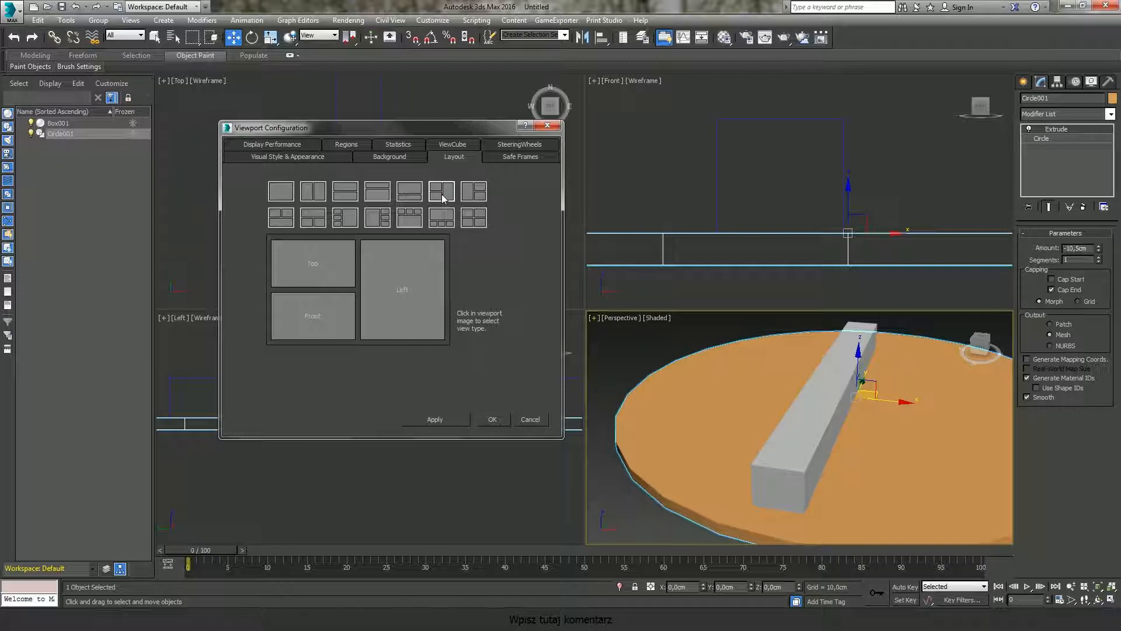
pyautogui.click(448, 418)
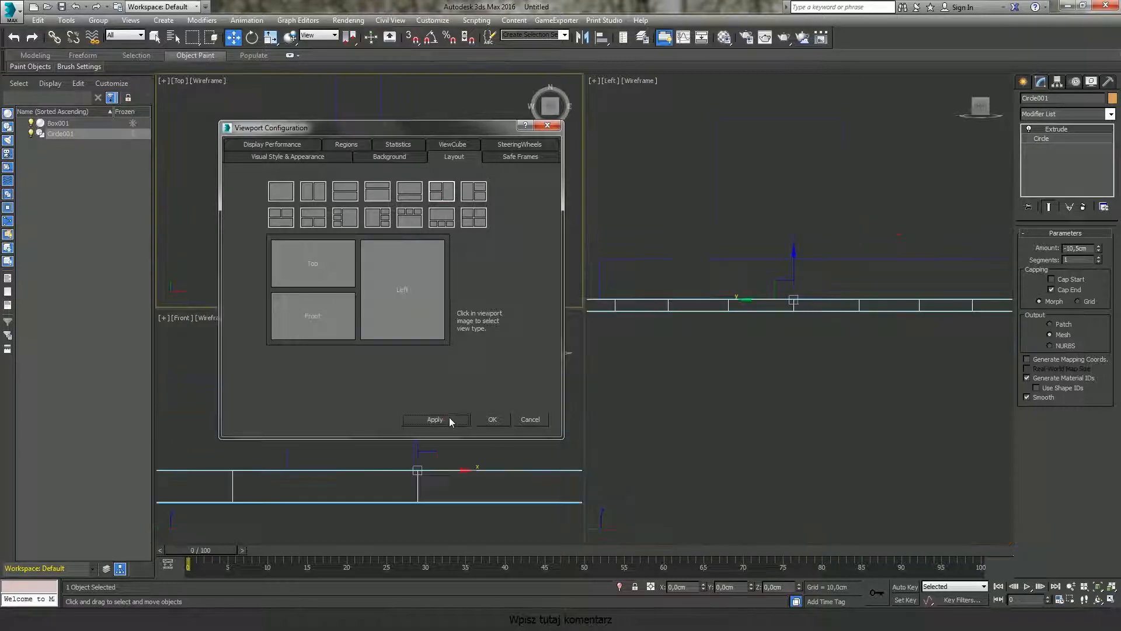
# Step: Switch to a two-viewport layout with Top above Front
pyautogui.moveTo(466, 129); pyautogui.dragTo(1009, 164)
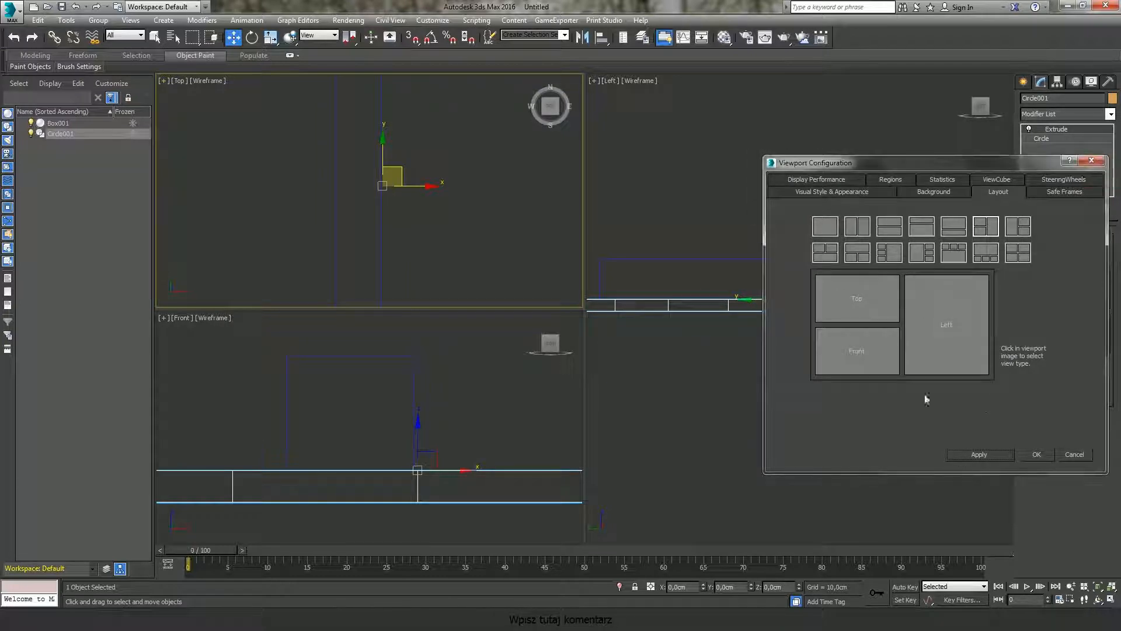
pyautogui.click(928, 224)
pyautogui.click(992, 454)
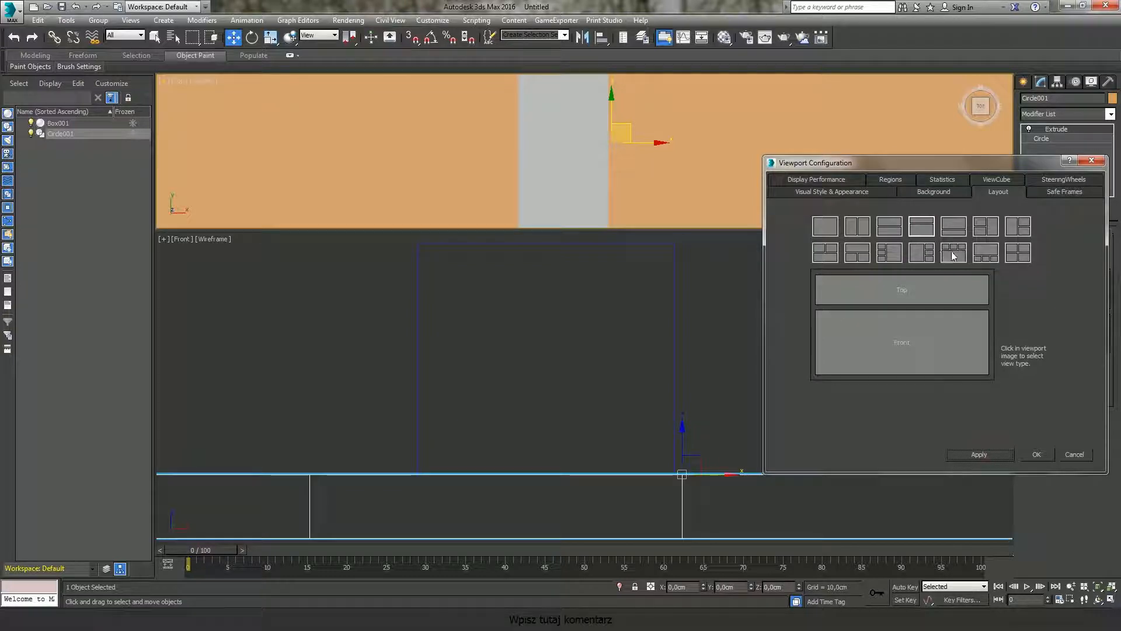
# Step: Restore the standard four-viewport layout and close the viewport configuration dialog
pyautogui.click(1021, 258)
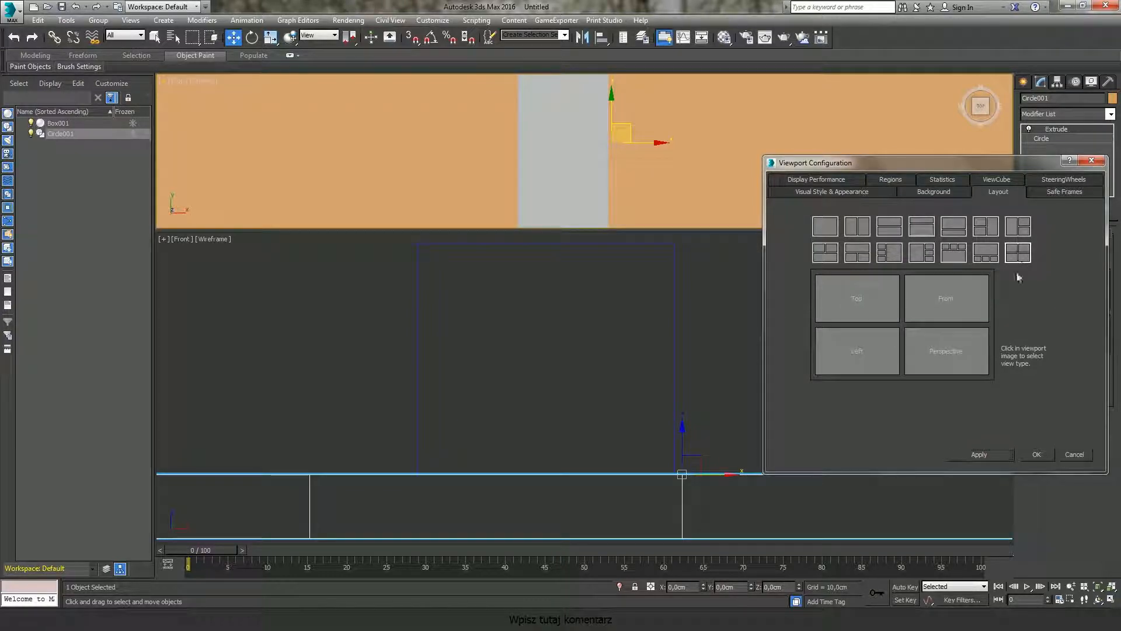
pyautogui.click(990, 454)
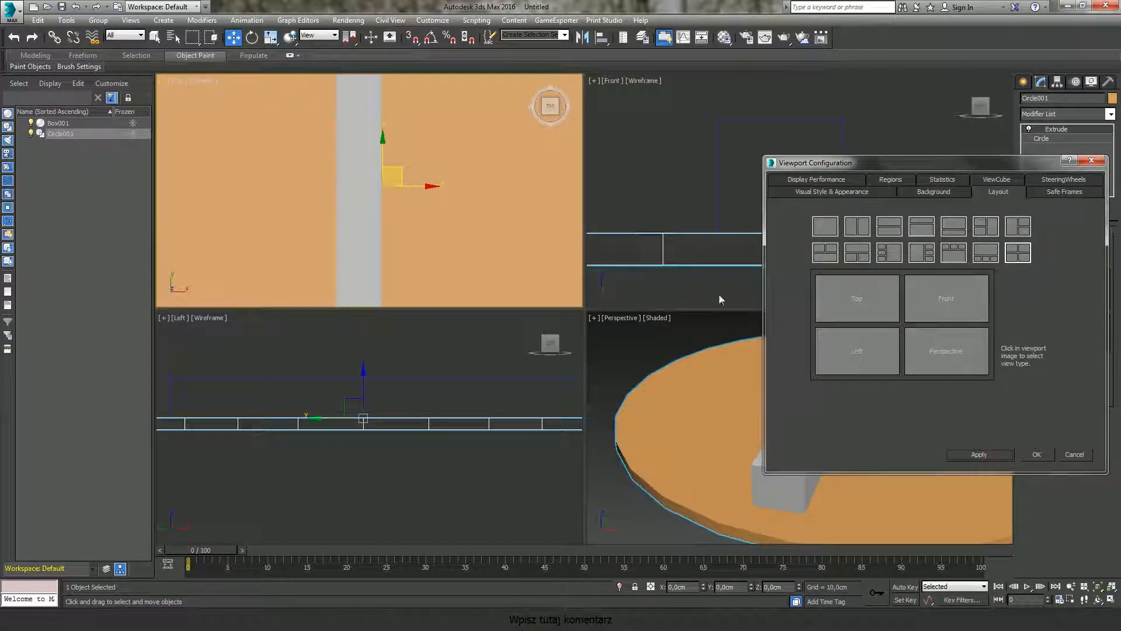
pyautogui.moveTo(994, 165); pyautogui.dragTo(880, 133)
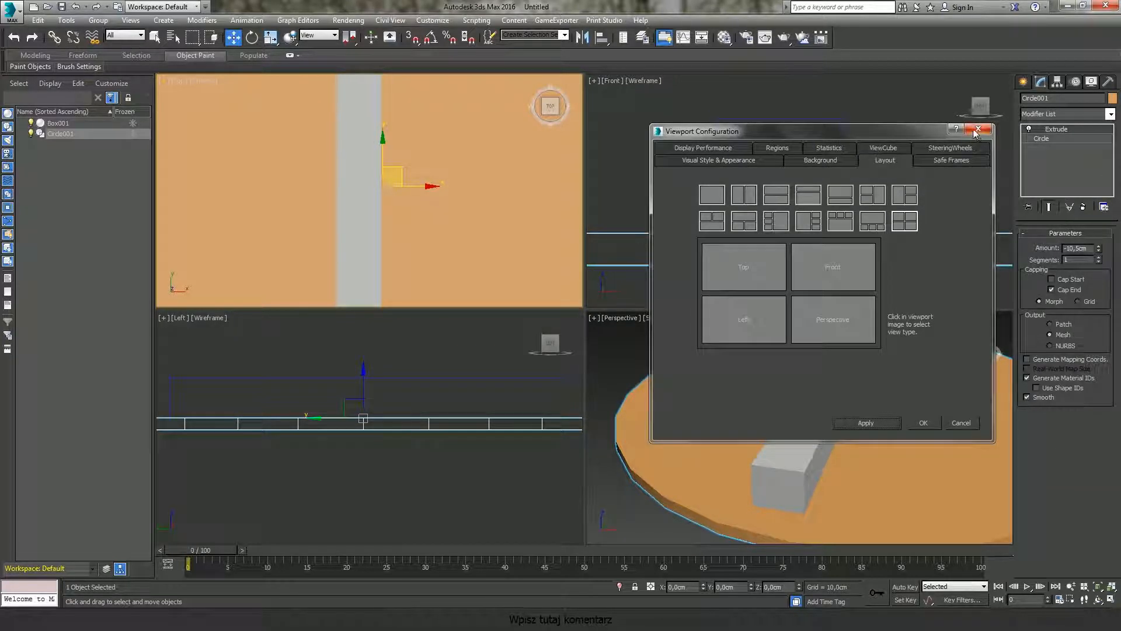
pyautogui.click(931, 423)
# Step: Deselect everything and zoom the Perspective view out to show the whole base and box
pyautogui.keyDown('alt'); pyautogui.moveTo(750, 417); pyautogui.dragTo(828, 414, button='middle'); pyautogui.keyUp('alt')
pyautogui.scroll(-5, 780, 446)
pyautogui.scroll(5, 796, 431)
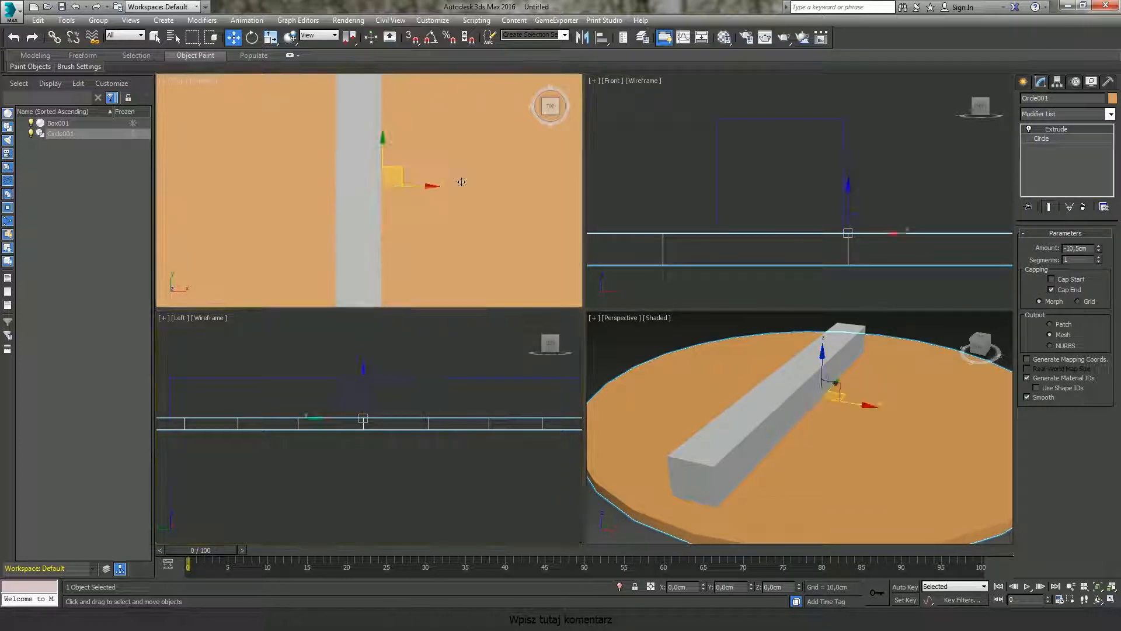
pyautogui.rightClick(854, 211)
pyautogui.rightClick(785, 411)
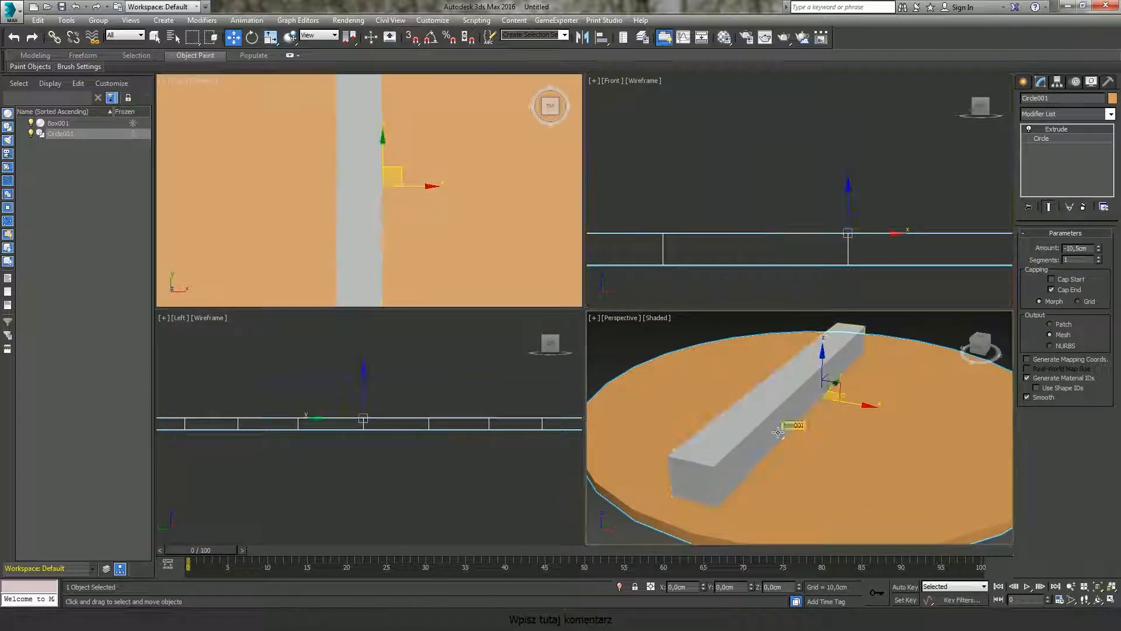
pyautogui.click(660, 331)
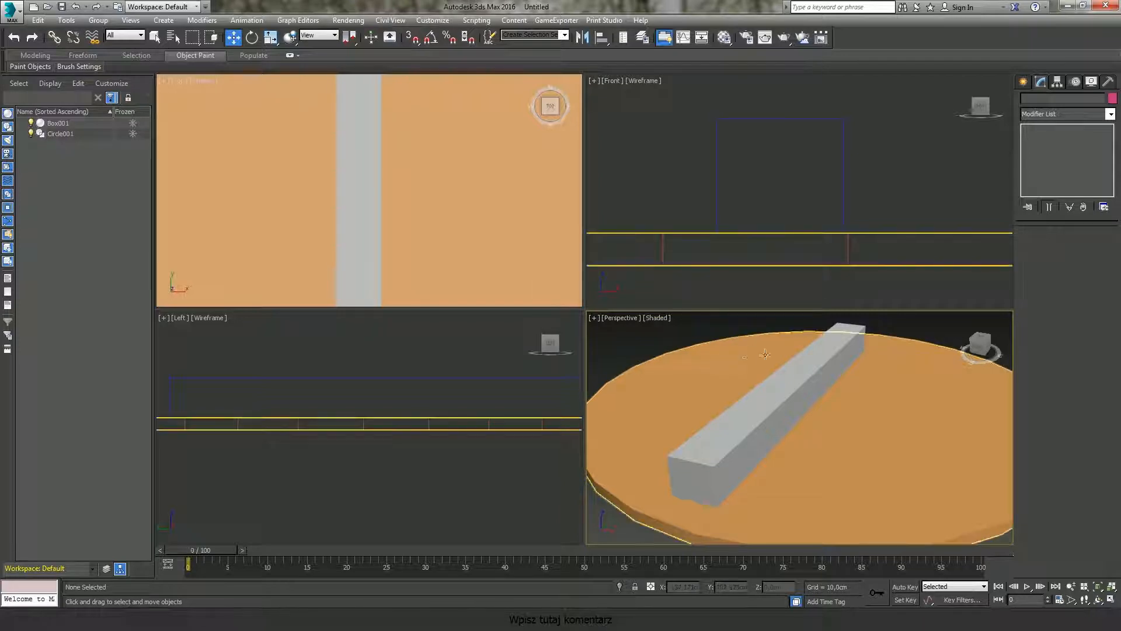
pyautogui.scroll(-5, 643, 335)
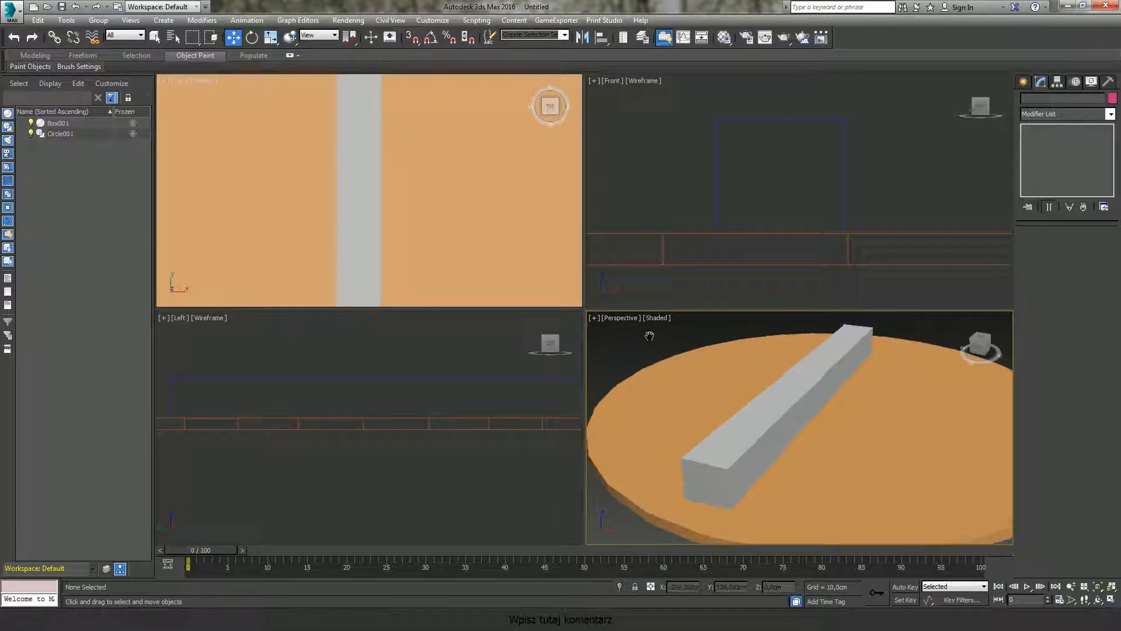
pyautogui.moveTo(693, 372); pyautogui.dragTo(699, 398, button='middle')
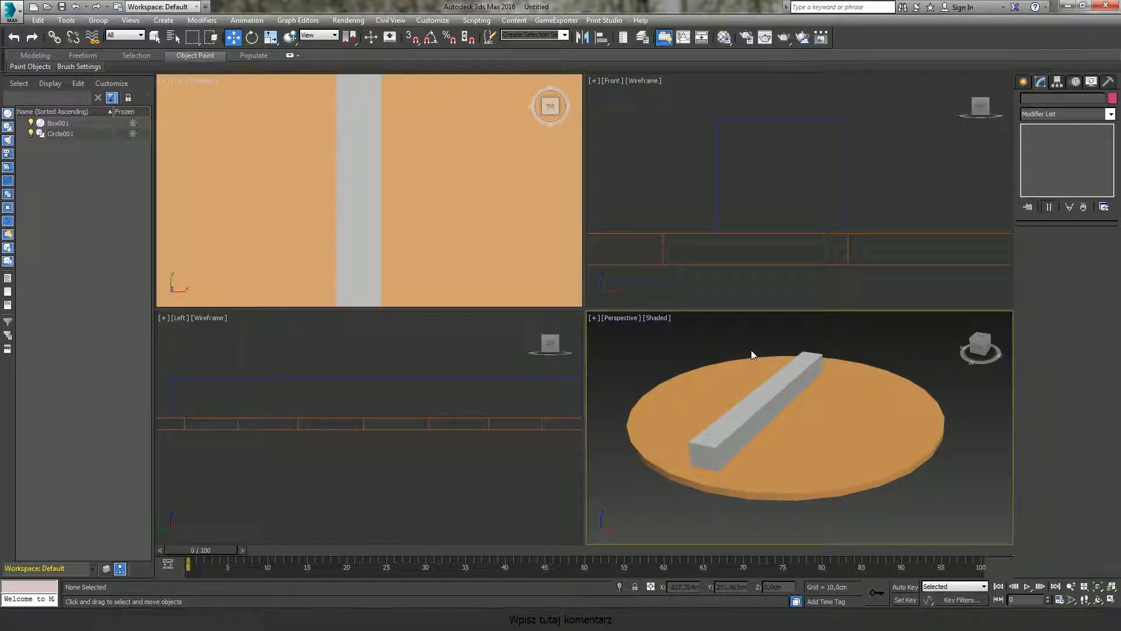
# Step: Turn on the Viewport Layout Tabs toolbar and move it into the viewport area
pyautogui.rightClick(873, 38)
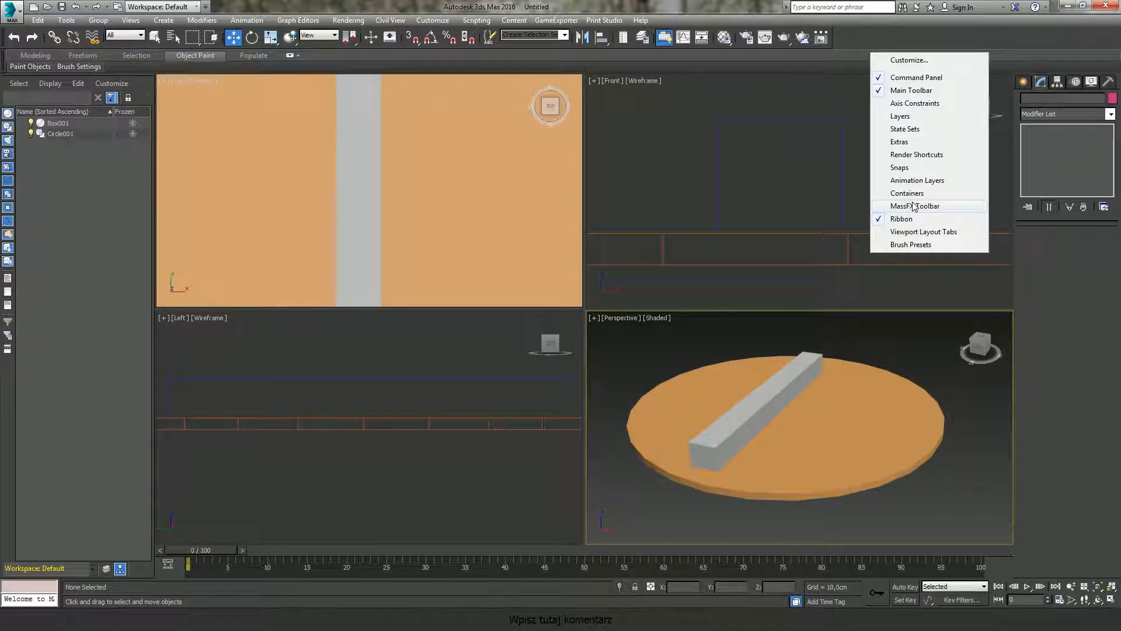
pyautogui.click(920, 232)
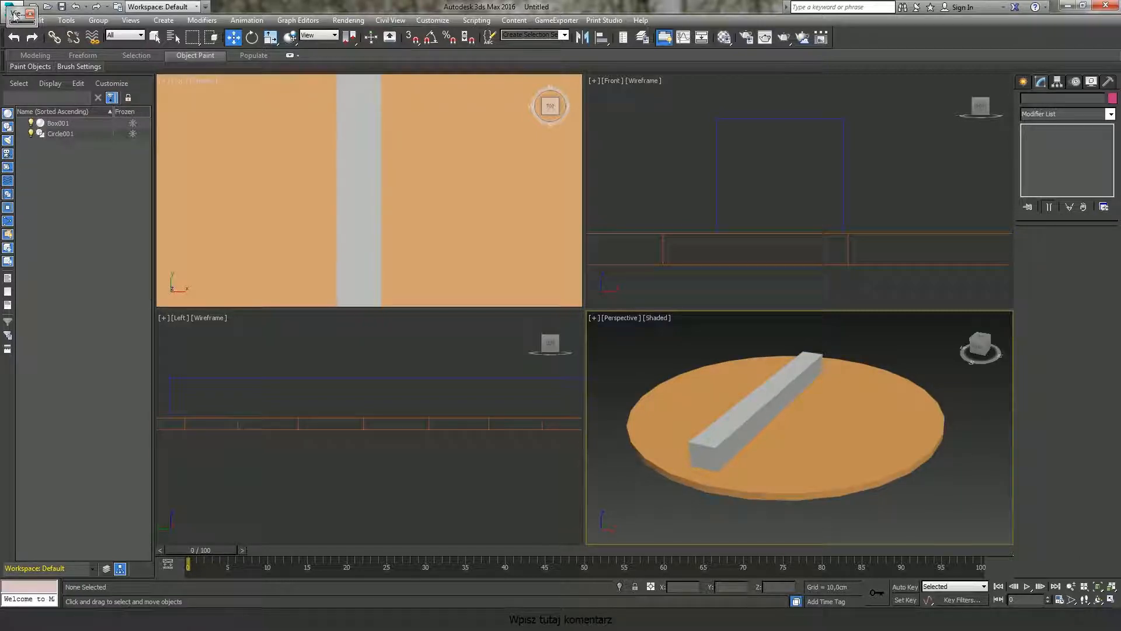
pyautogui.moveTo(16, 17); pyautogui.dragTo(710, 233)
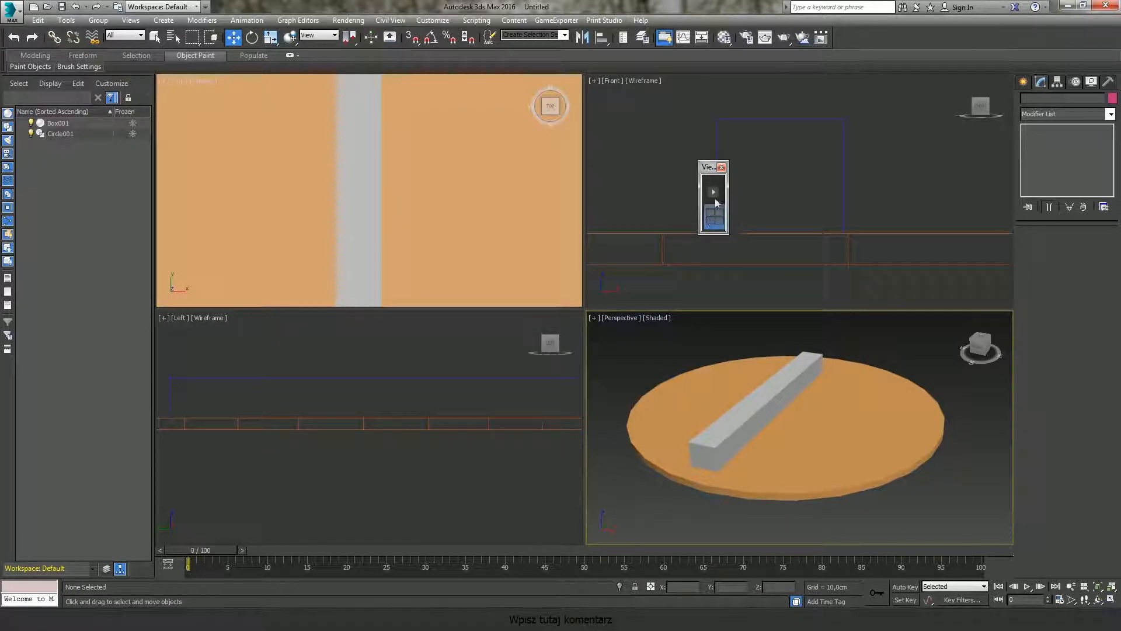
# Step: Add two layout tabs: a three-viewport layout and a four-equal-viewport layout
pyautogui.click(713, 193)
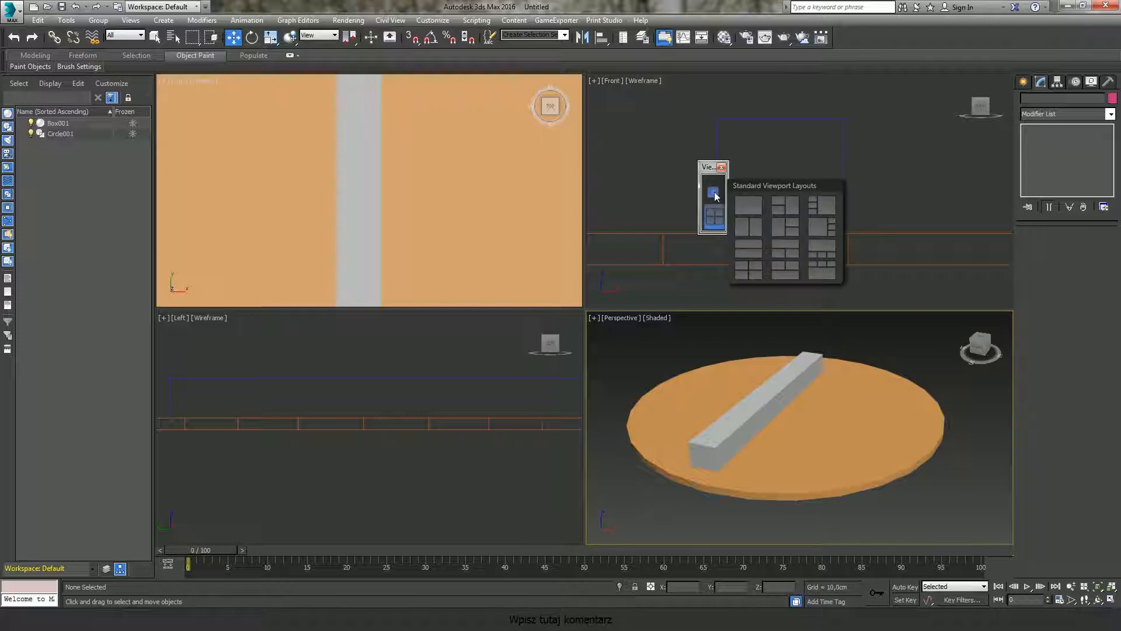
pyautogui.click(784, 205)
pyautogui.click(715, 192)
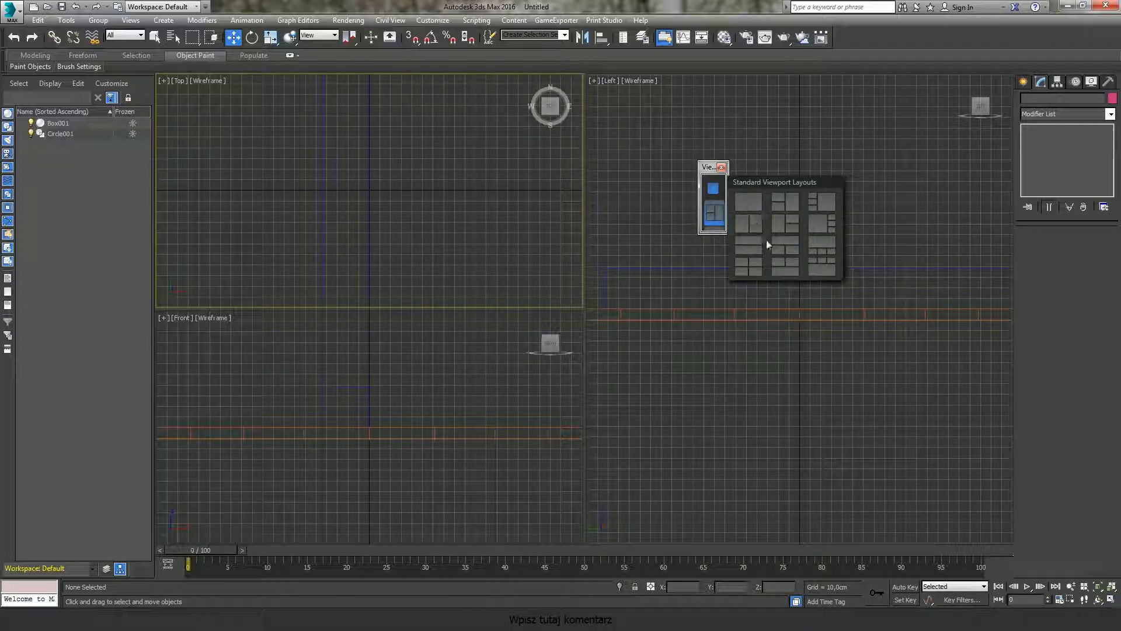
pyautogui.click(750, 266)
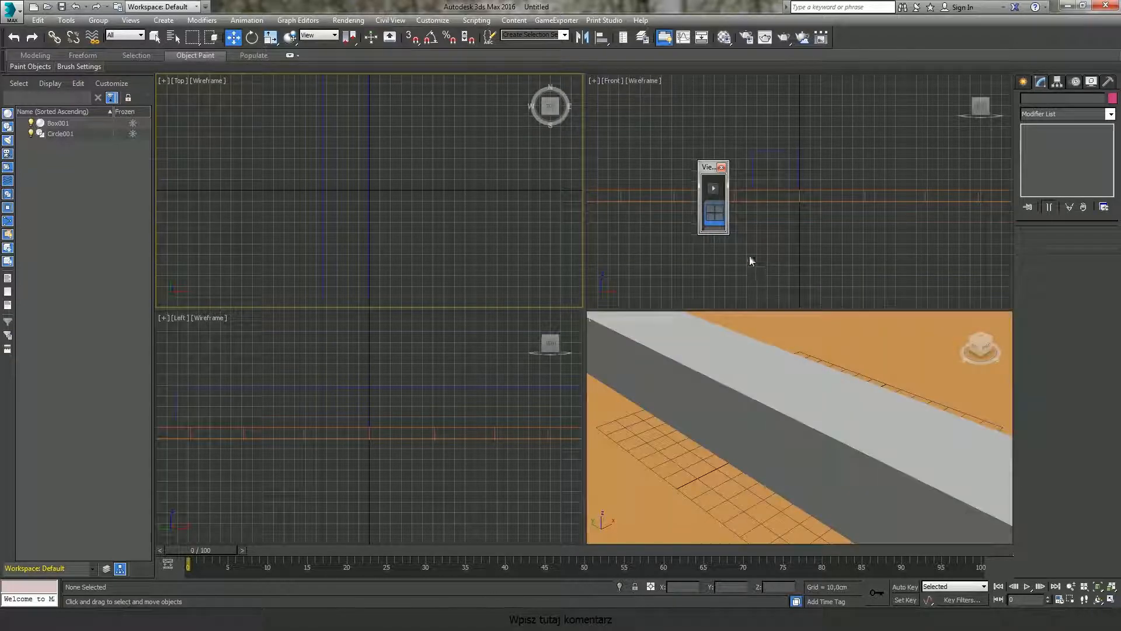
# Step: Dock the layout tabs toolbar at the viewport edge, float it again and close it
pyautogui.moveTo(713, 214); pyautogui.dragTo(160, 156)
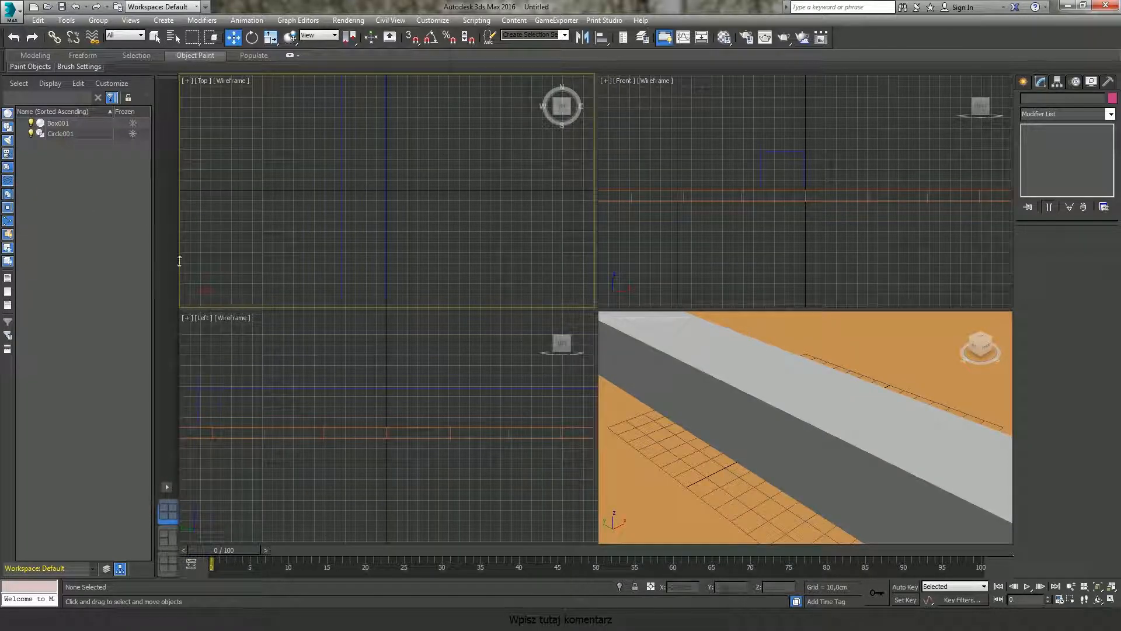
pyautogui.moveTo(164, 76); pyautogui.dragTo(375, 117)
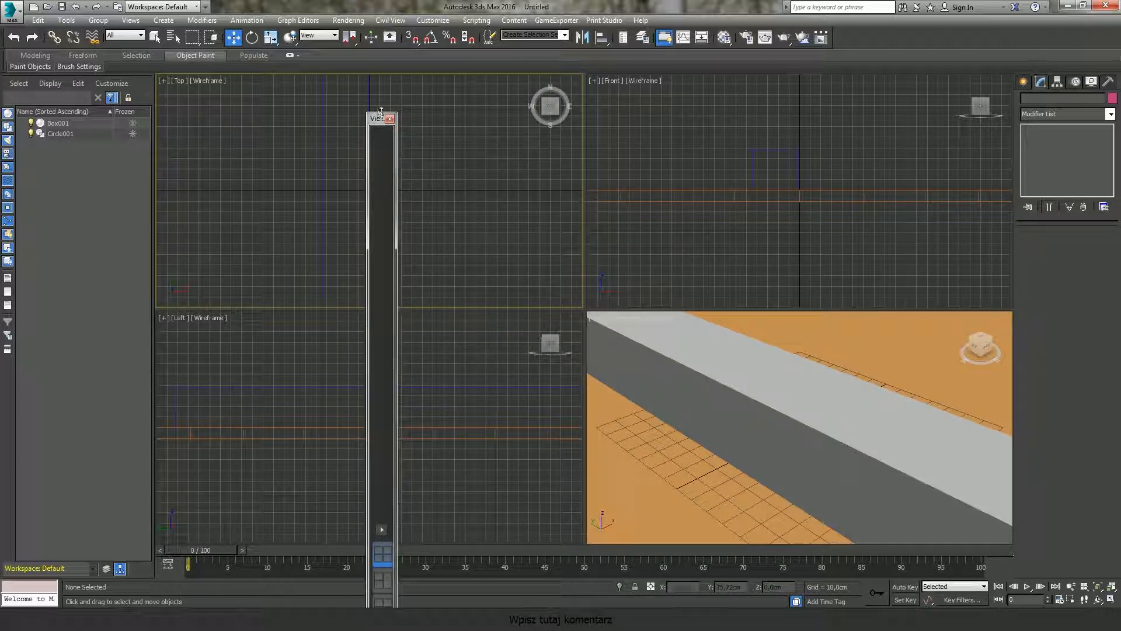
pyautogui.moveTo(380, 118); pyautogui.dragTo(371, 295)
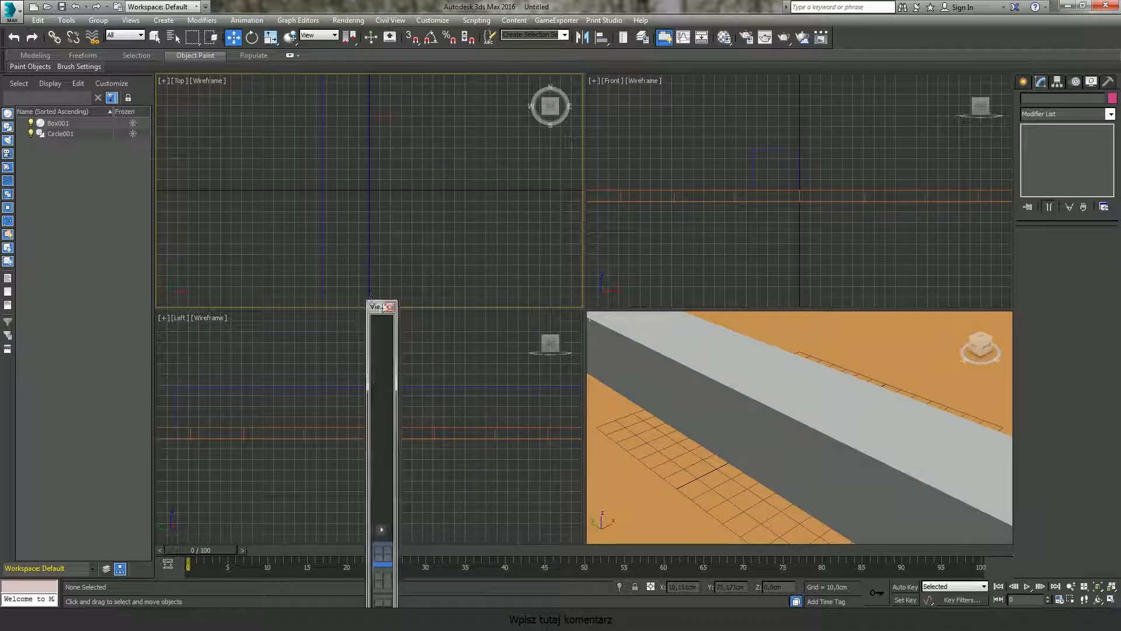
pyautogui.click(389, 307)
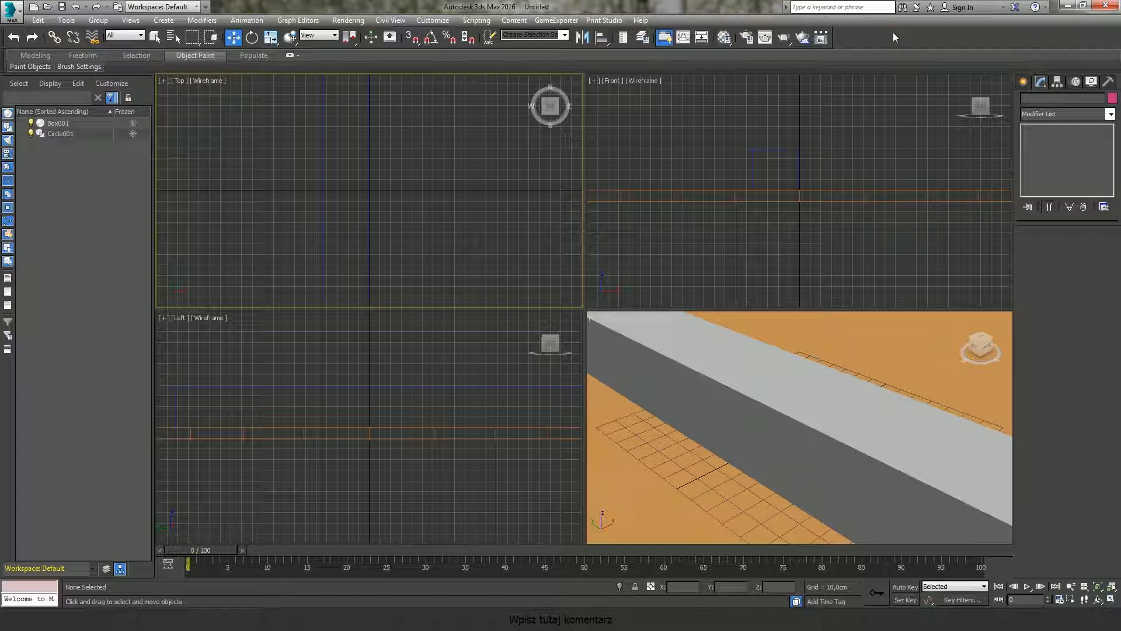
# Step: Zoom all viewports to the extents of the scene
pyautogui.click(1111, 596)
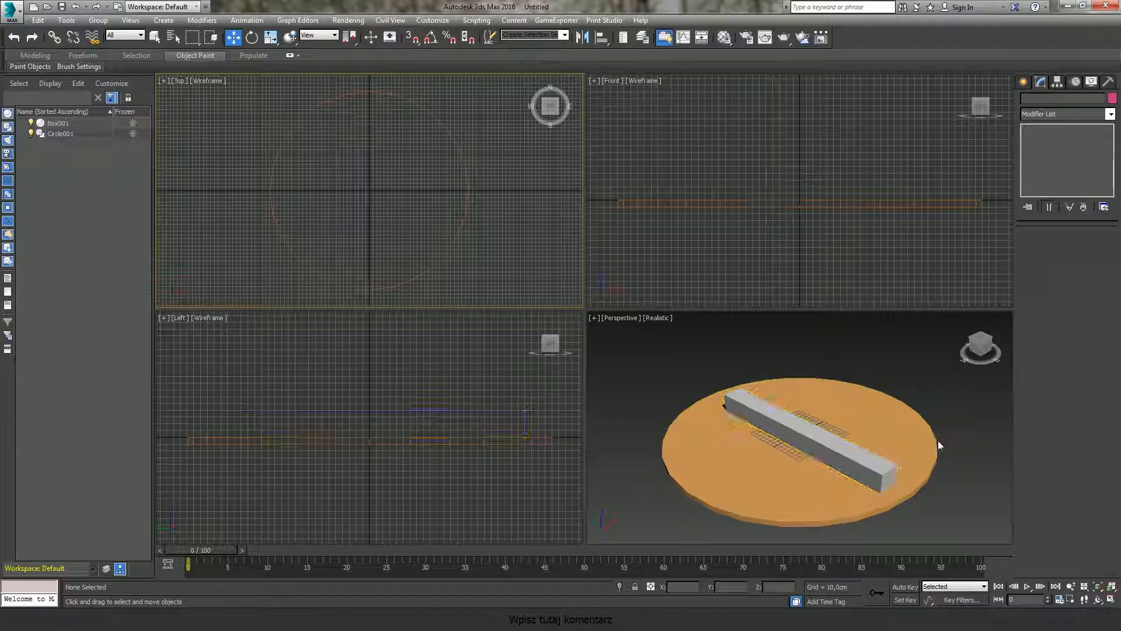
pyautogui.moveTo(937, 440); pyautogui.dragTo(940, 432, button='middle')
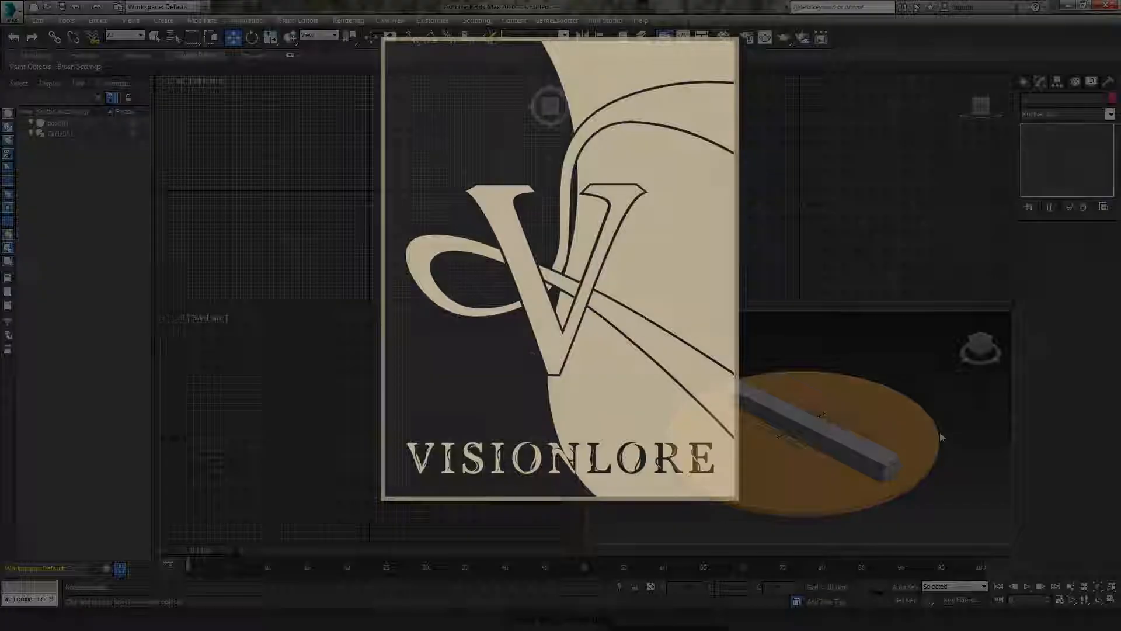